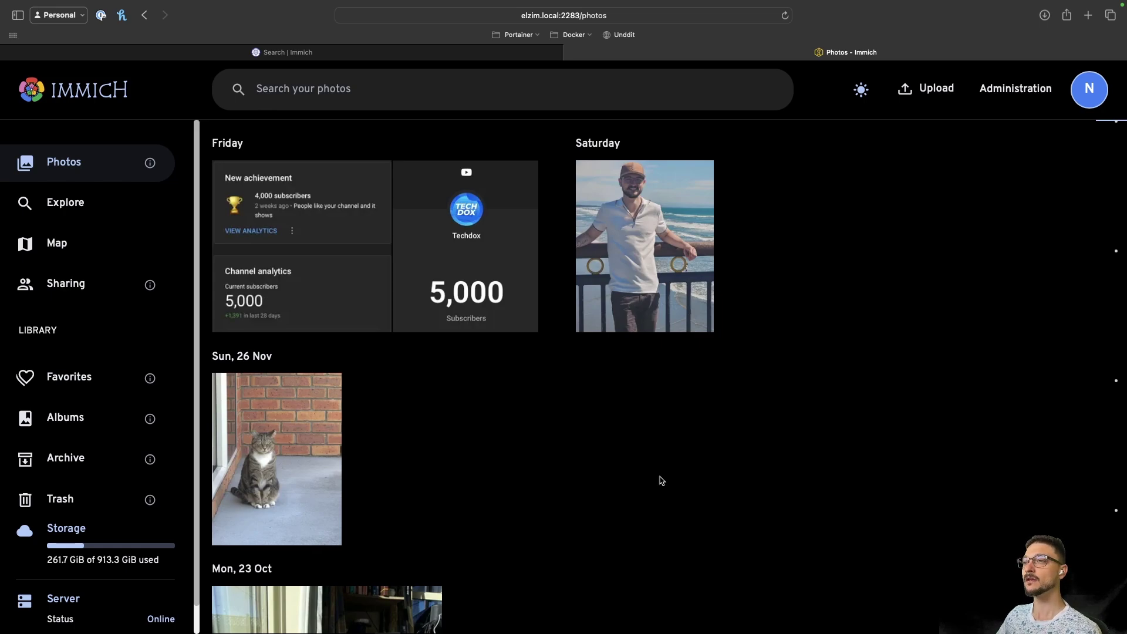
Examine the photo timeline from the newest photos down to the August ones and back to the start
scroll(601, 460, "down", 2)
scroll(603, 459, "up", 2)
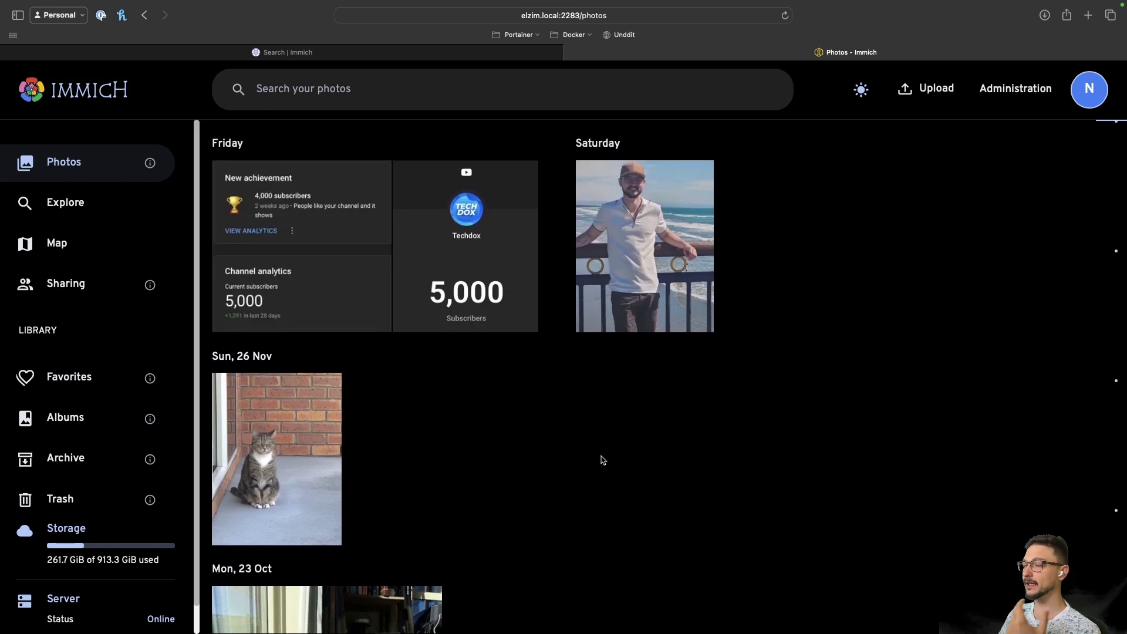
scroll(642, 444, "down", 2)
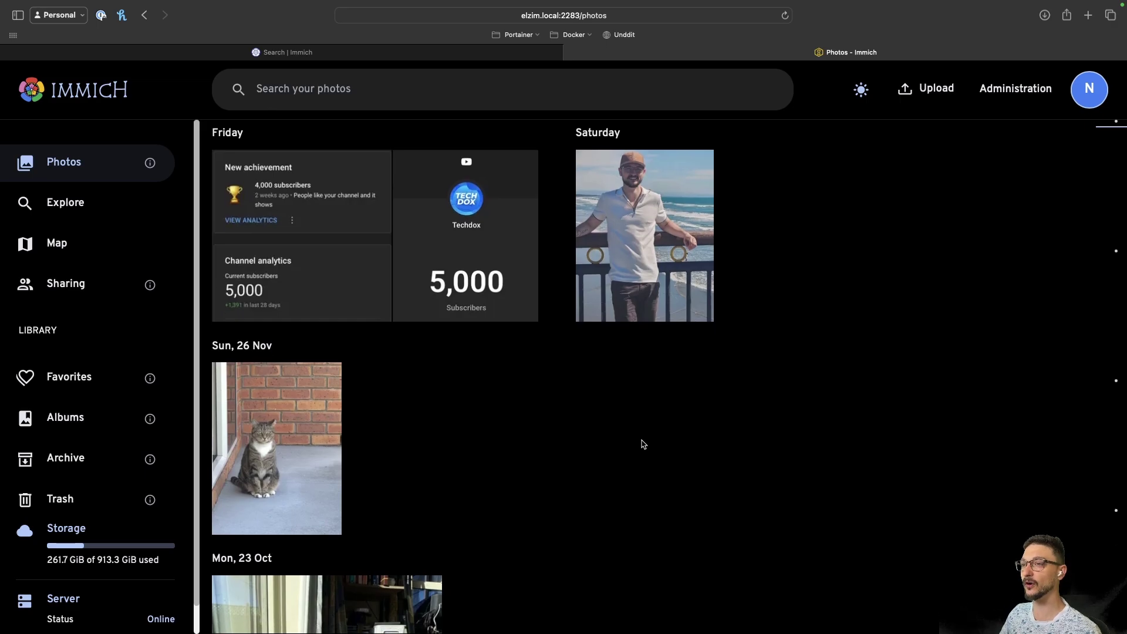
scroll(643, 443, "down", 5)
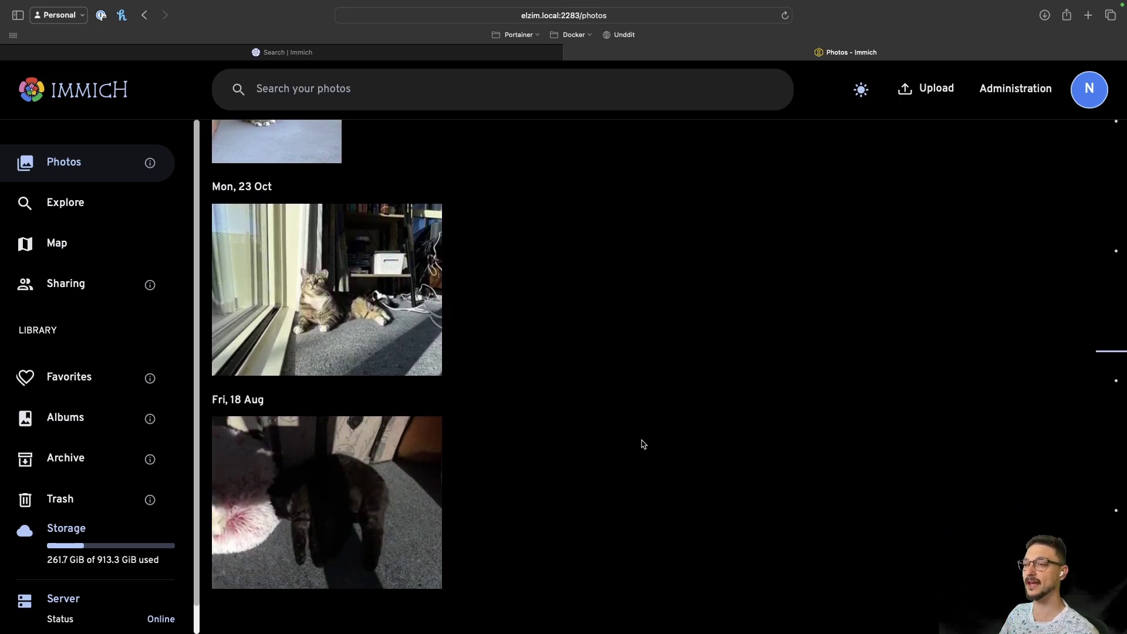
scroll(643, 444, "up", 6)
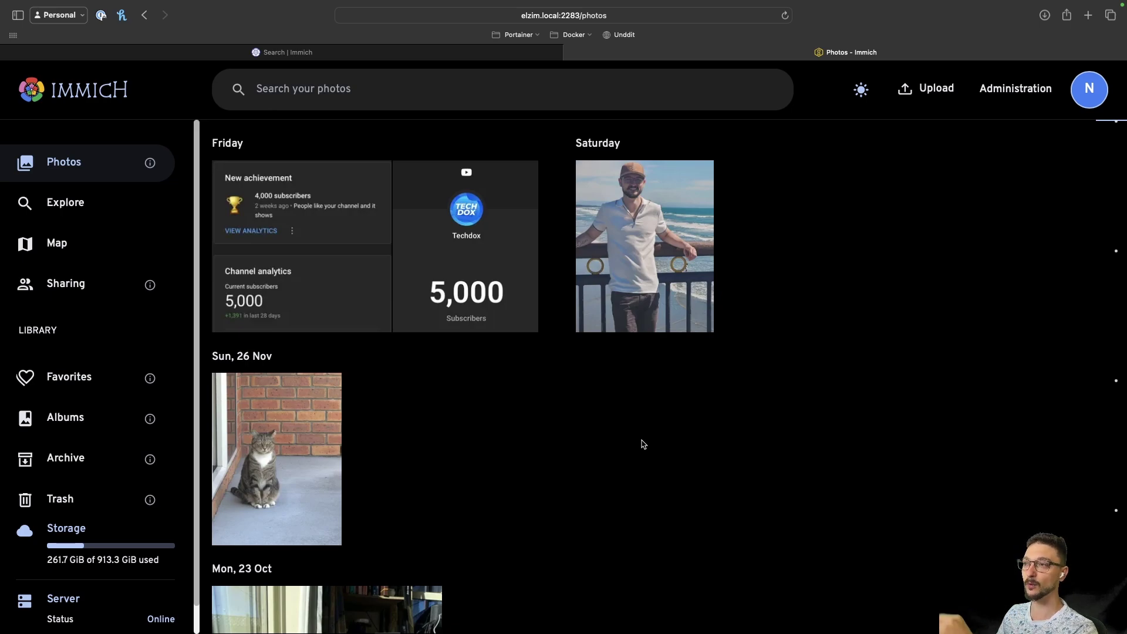
mouse_move(704, 222)
scroll(336, 241, "down", 2)
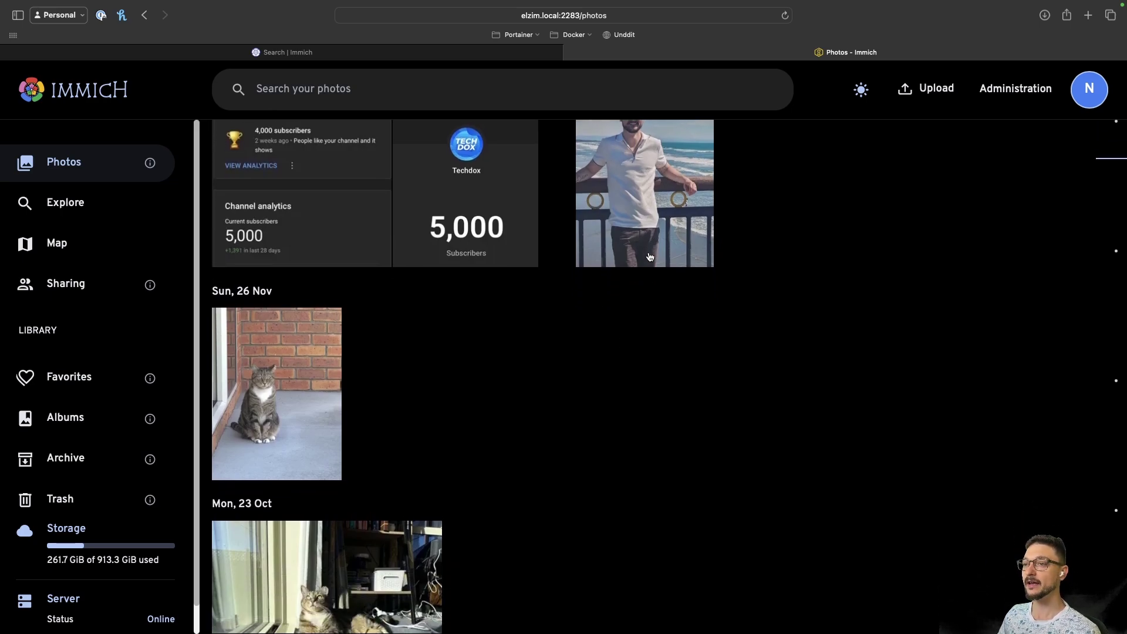
scroll(334, 247, "down", 4)
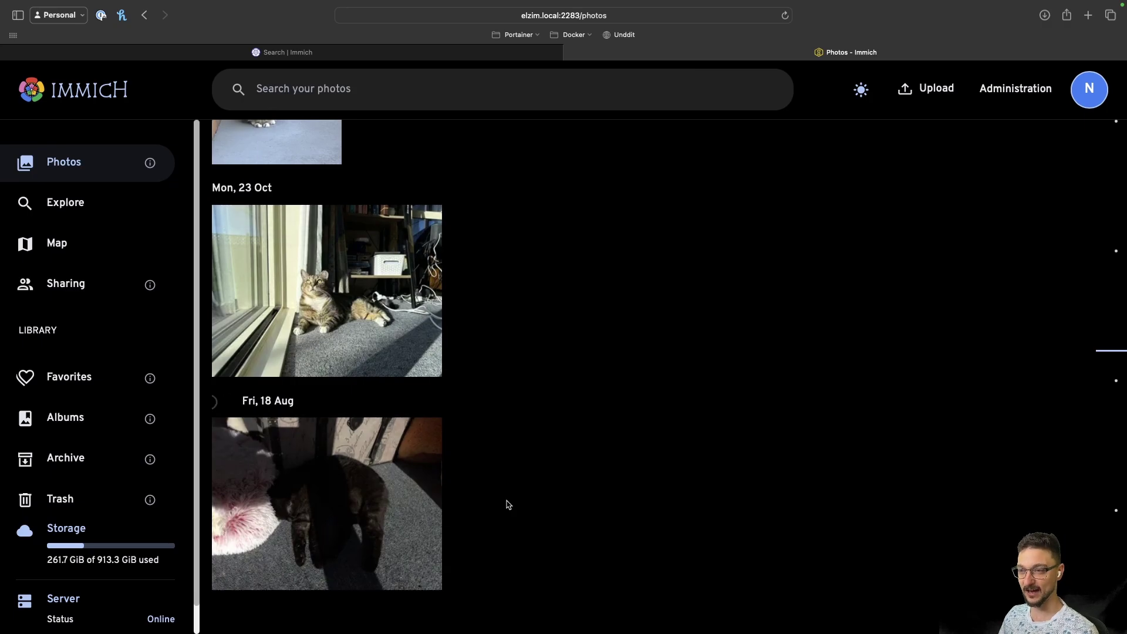
scroll(508, 504, "up", 6)
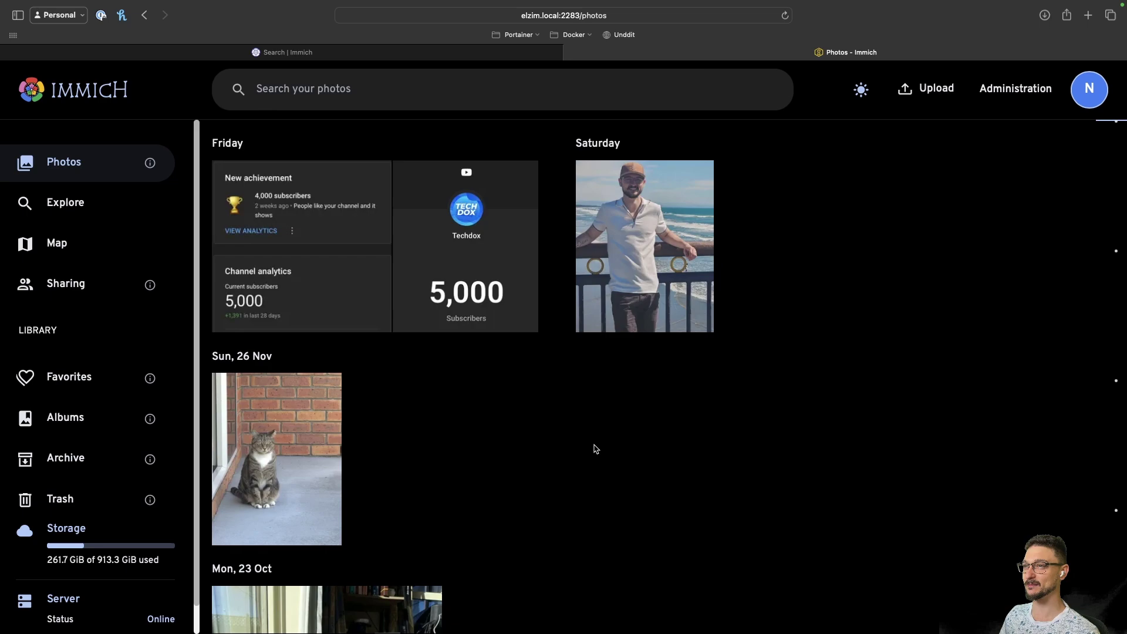
mouse_move(411, 297)
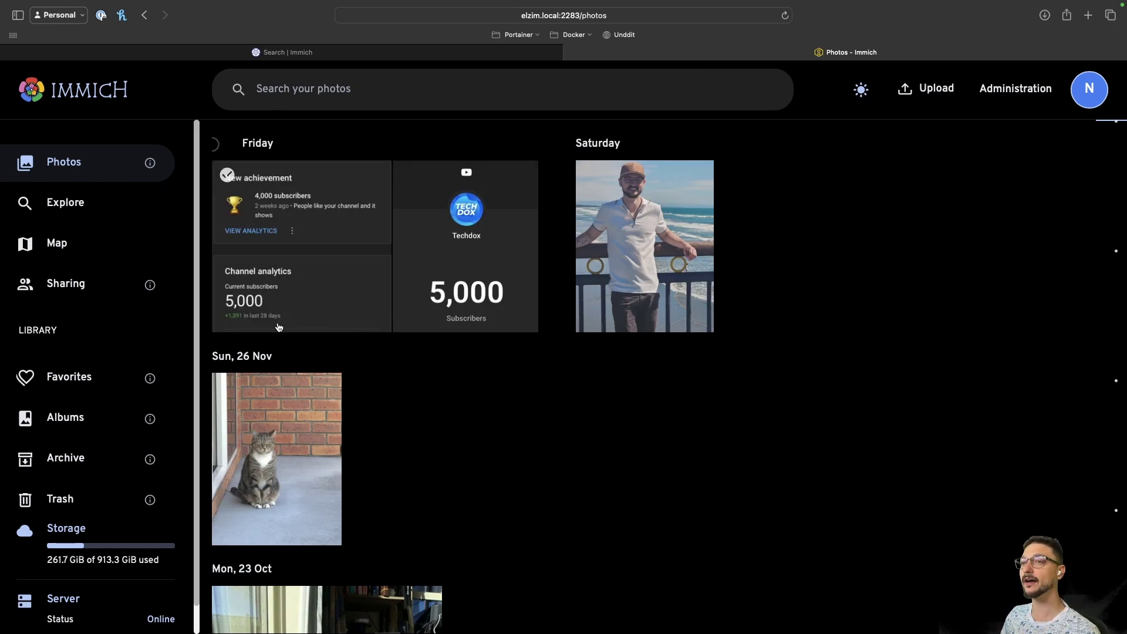
View the photo map and zoom in on the photo cluster at New Zealand
left_click(73, 243)
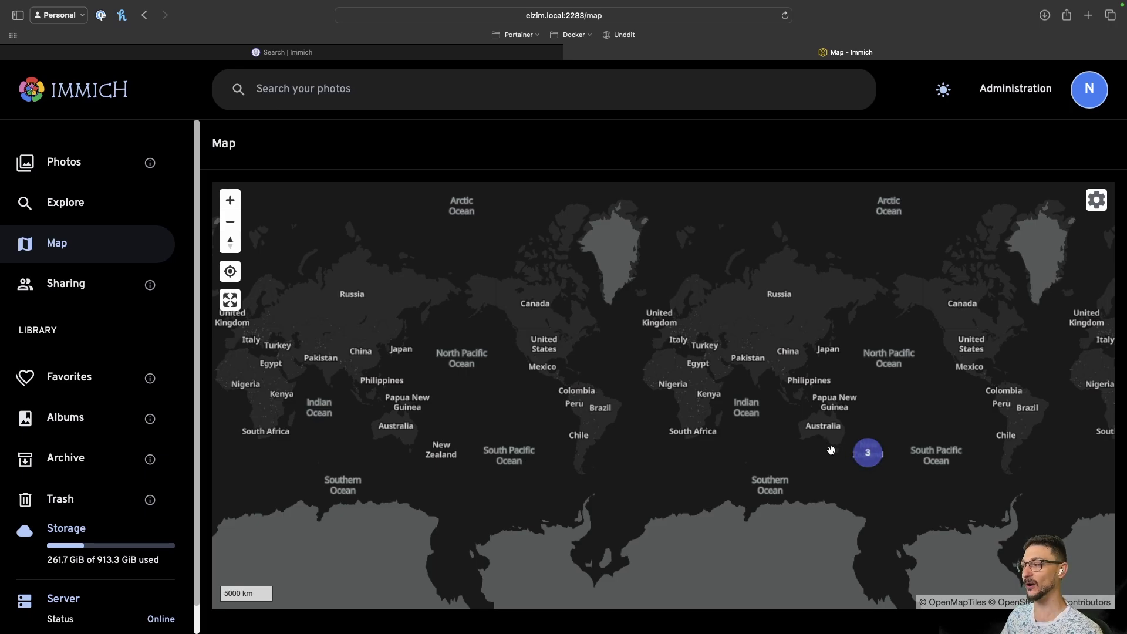
scroll(837, 456, "up", 3)
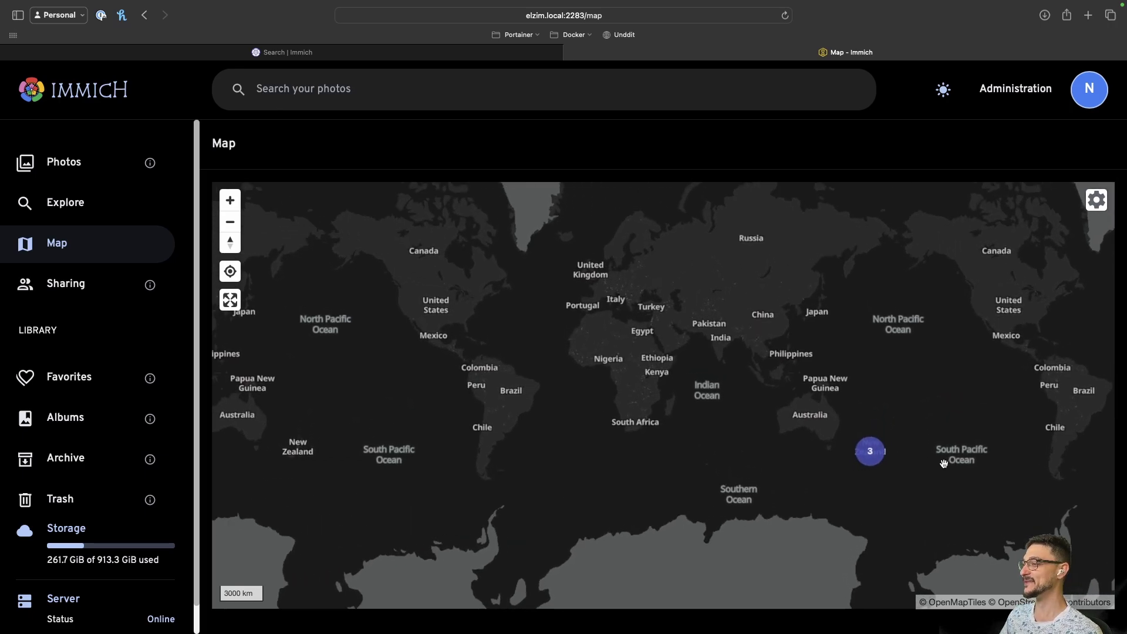
scroll(943, 464, "up", 3)
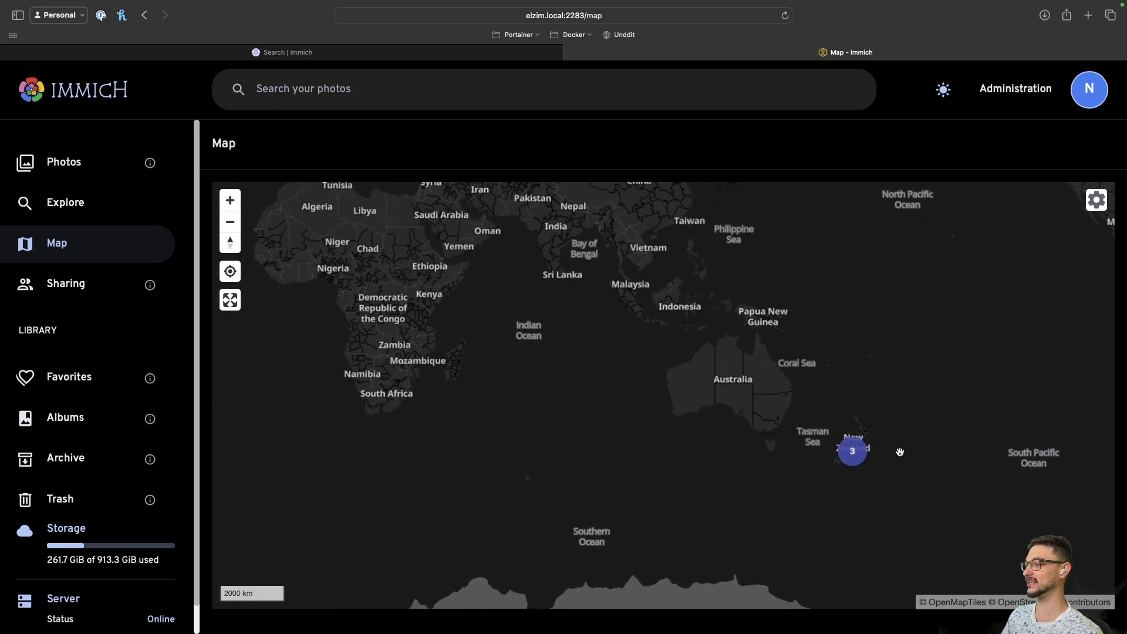
scroll(900, 452, "up", 2)
scroll(898, 452, "up", 1)
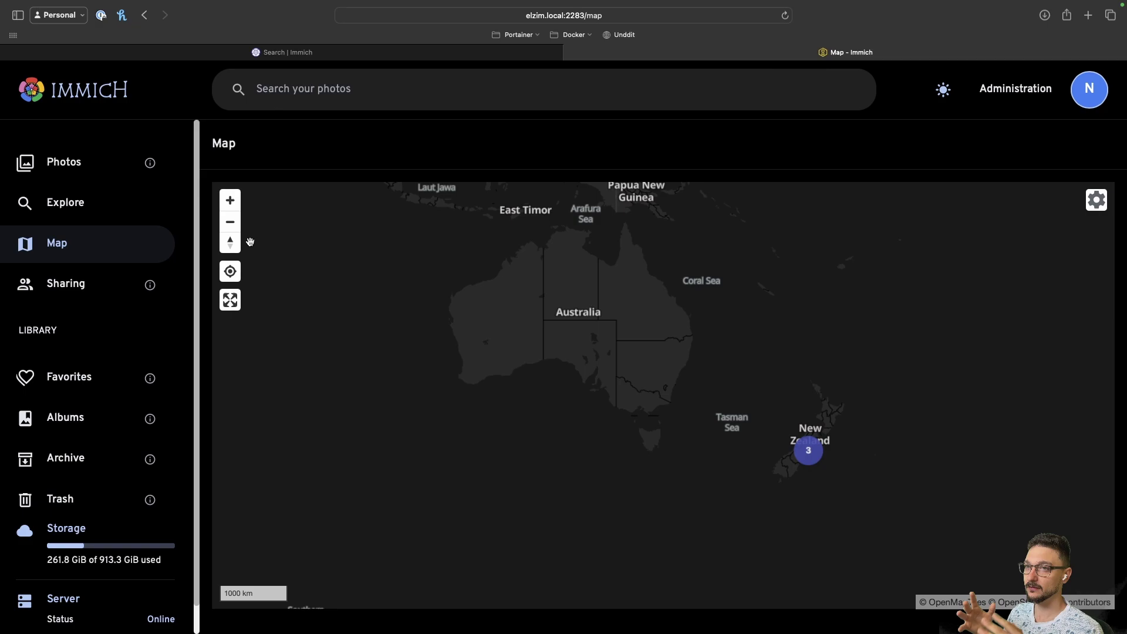
Name the detected person on the Explore page with their first name and return to the overview
left_click(68, 204)
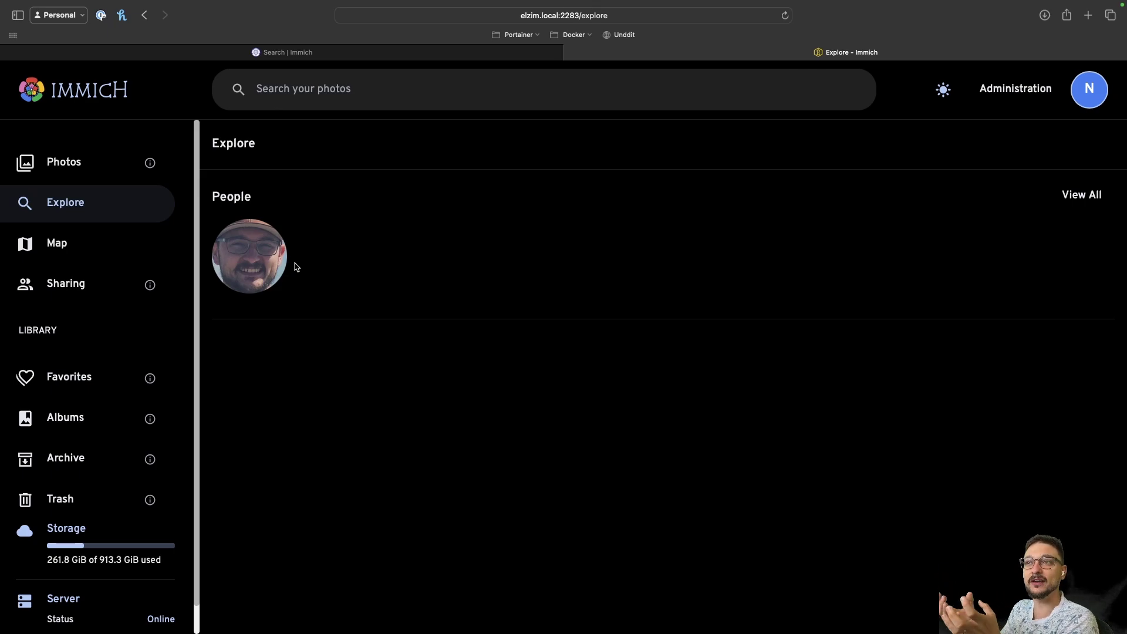
left_click(241, 250)
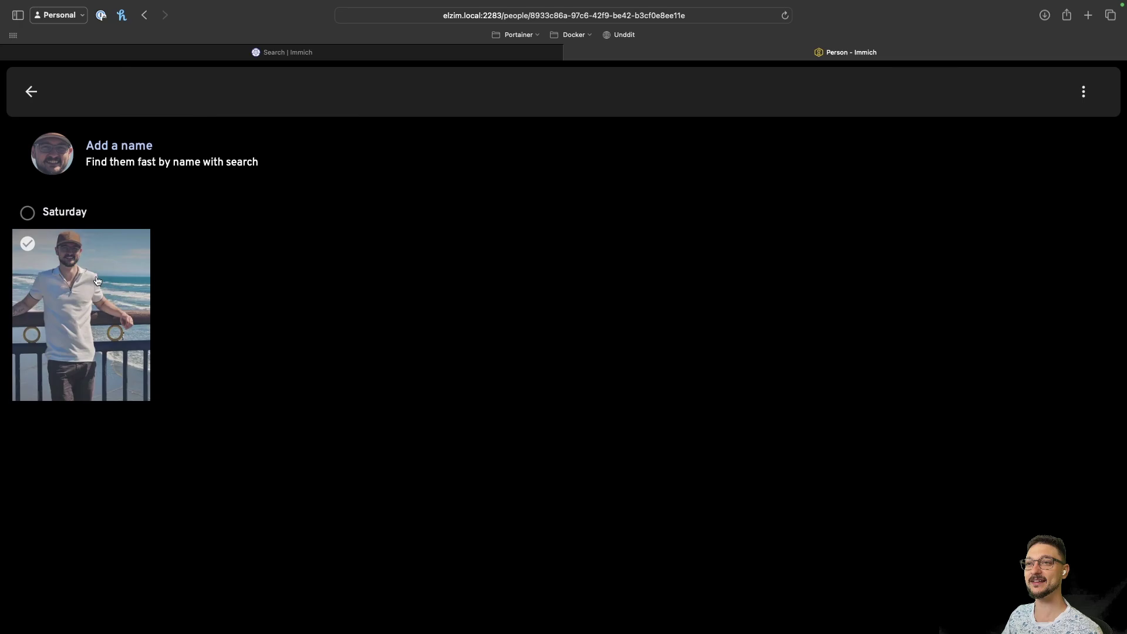
left_click(118, 147)
type("Nick")
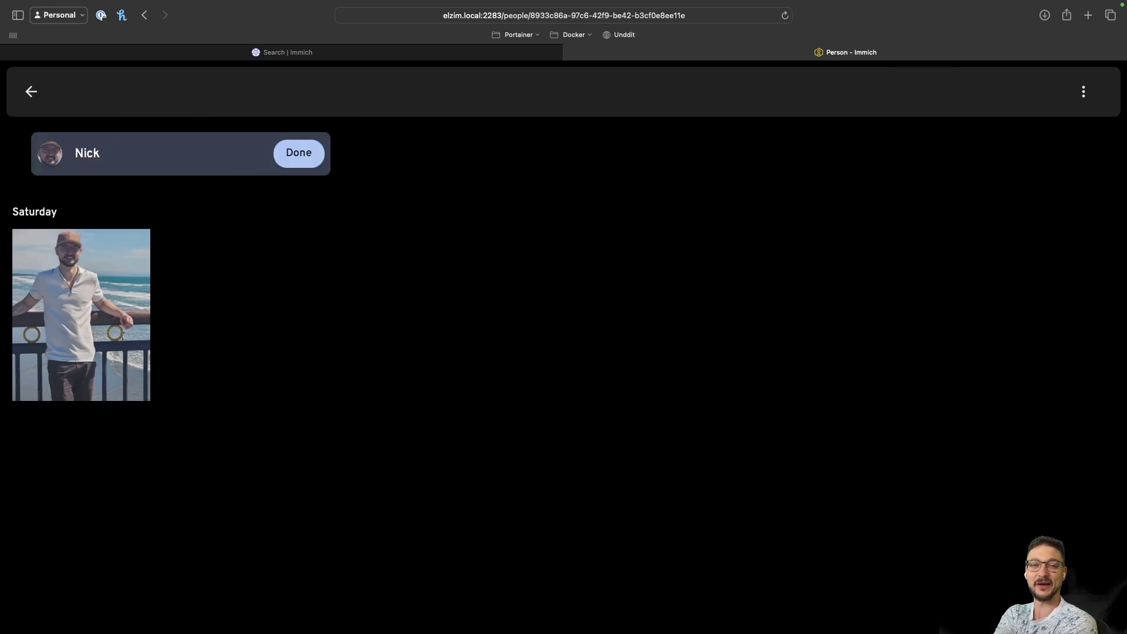
left_click(291, 152)
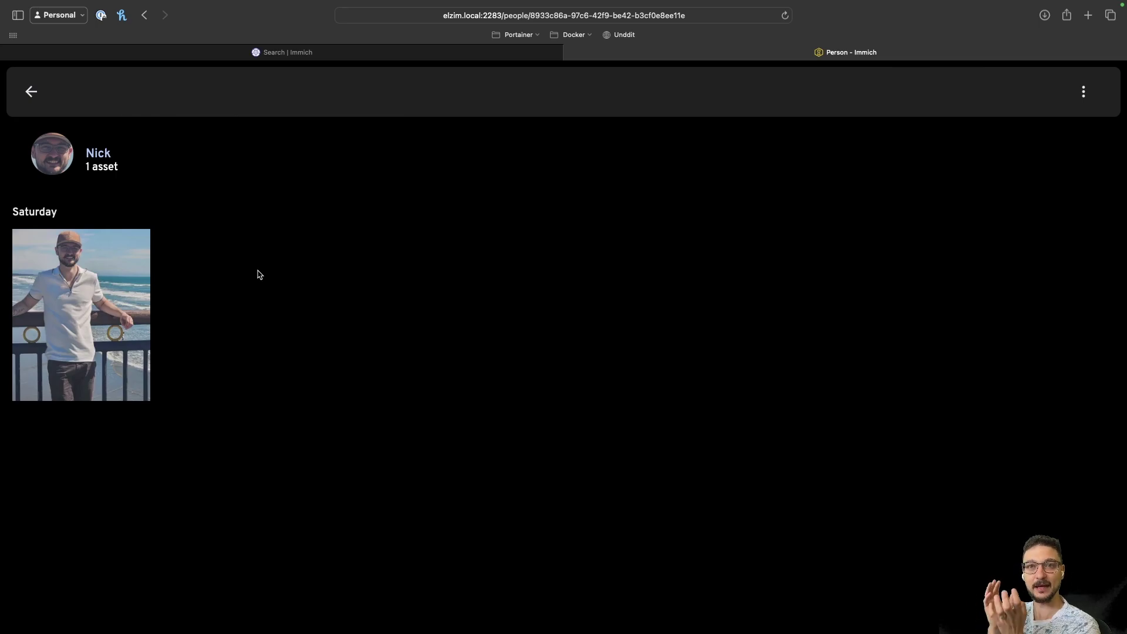
left_click(34, 100)
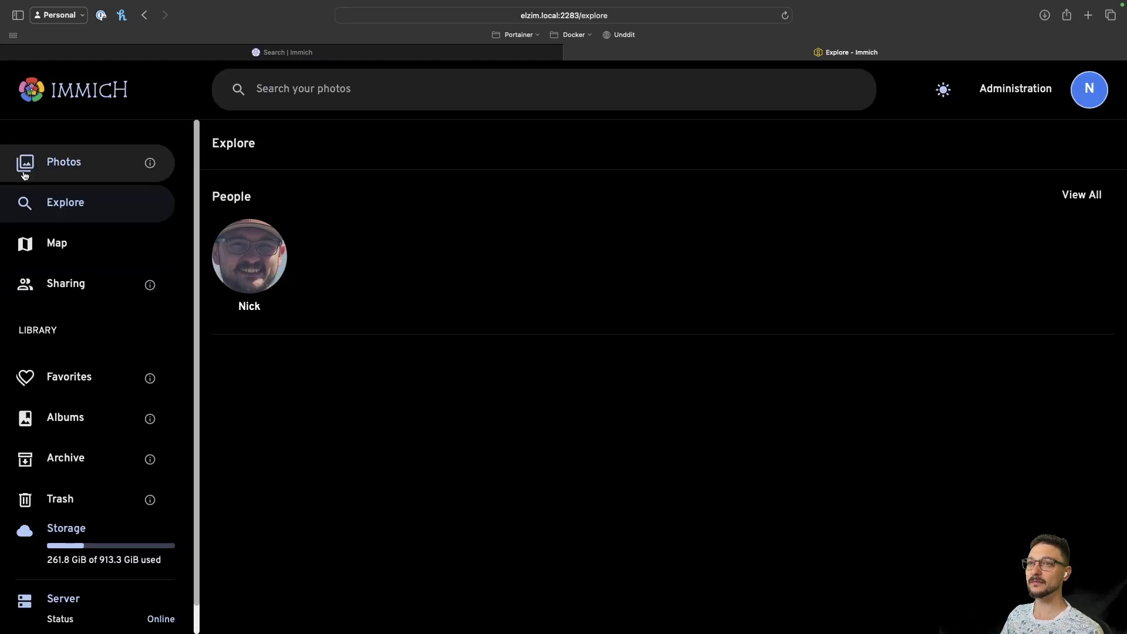
Look through the Photos, Explore, Sharing, Favorites, Albums and Archive pages, including the server status details
left_click(58, 167)
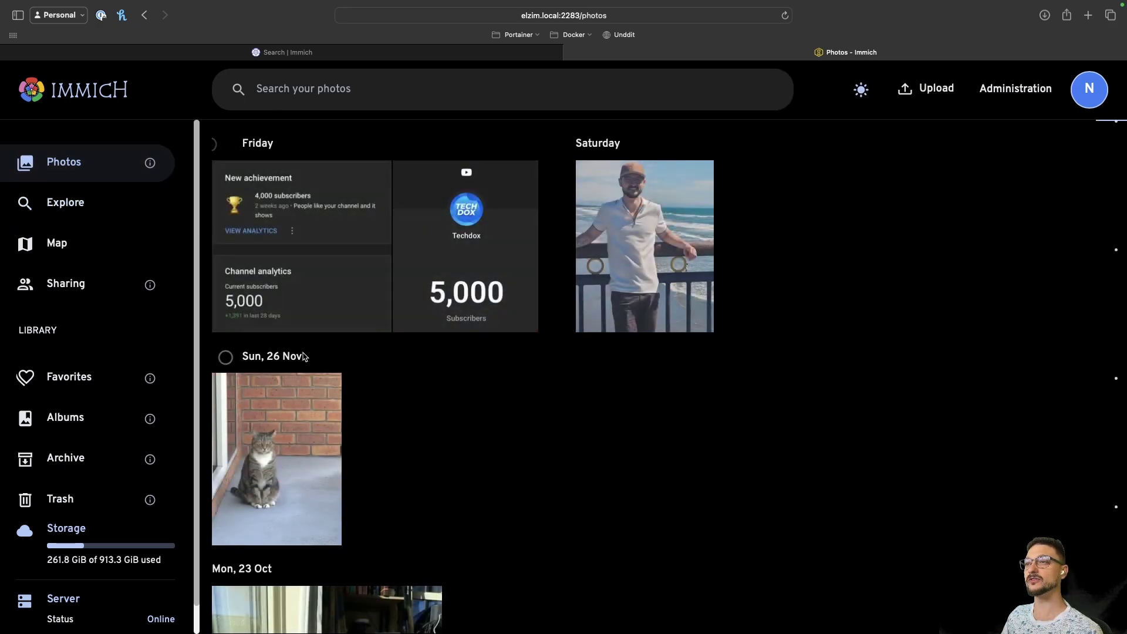
left_click(64, 204)
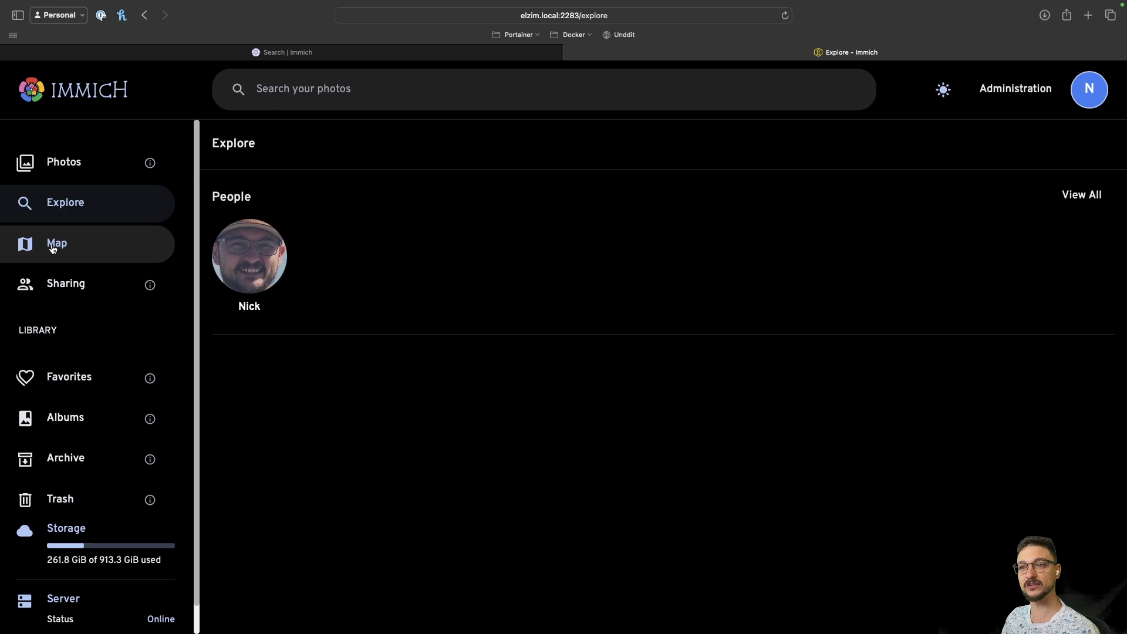
left_click(79, 295)
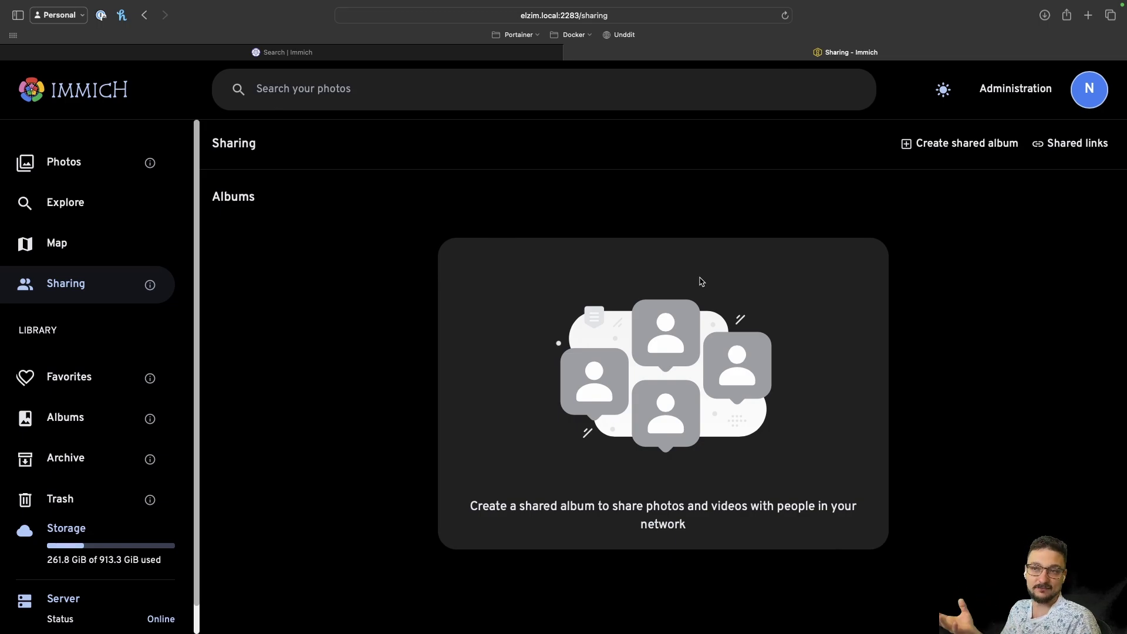
left_click(81, 383)
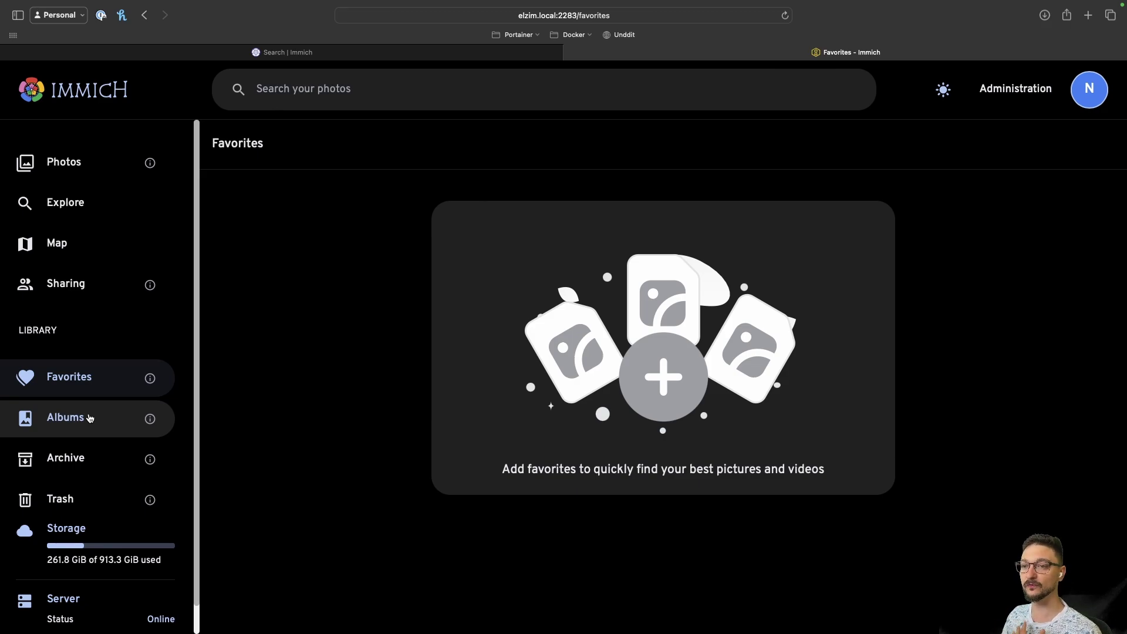
left_click(89, 418)
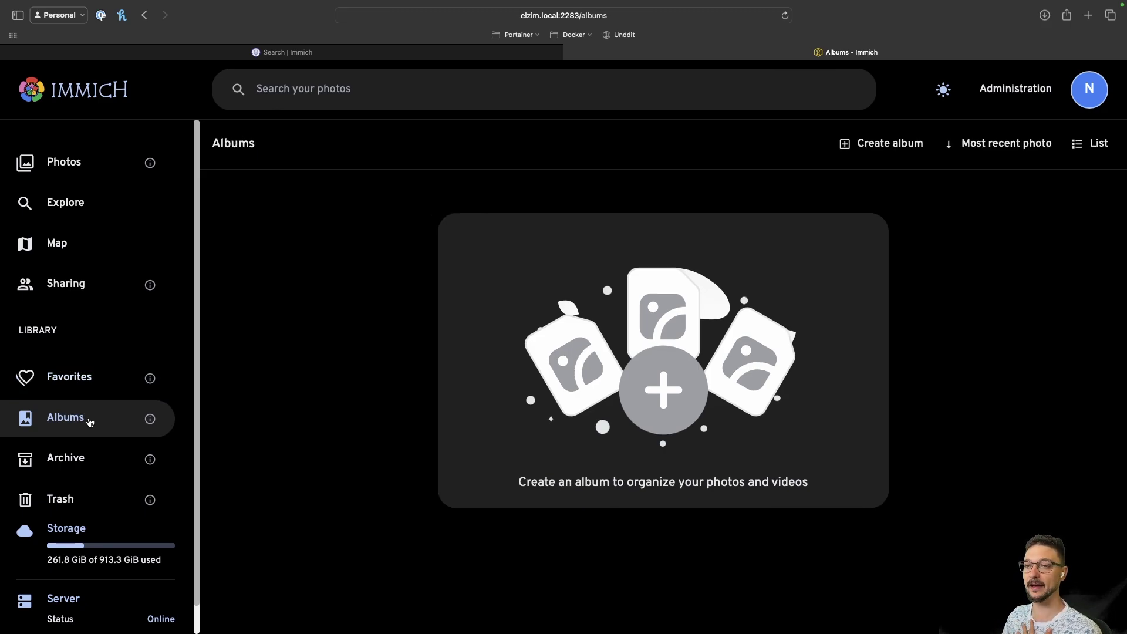
left_click(81, 460)
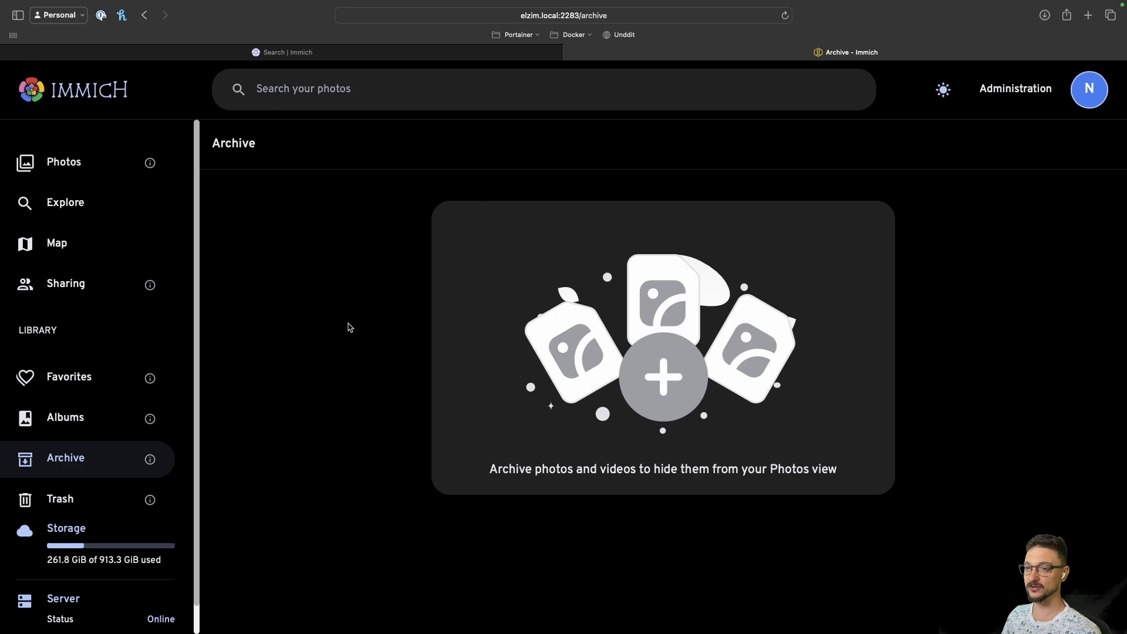
scroll(65, 561, "down", 1)
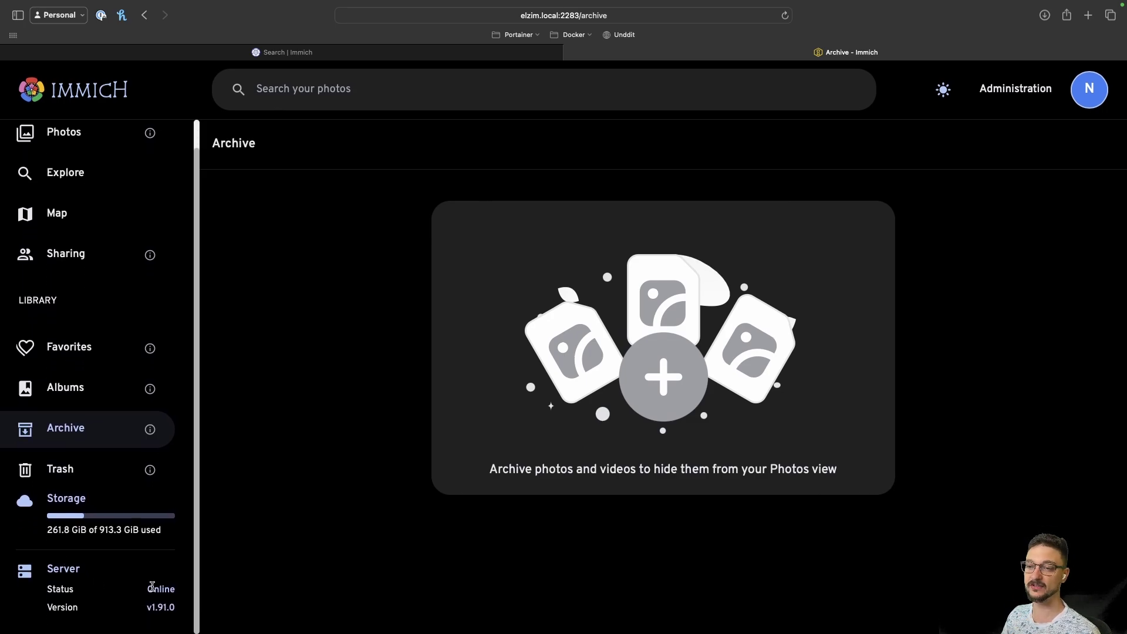
scroll(200, 335, "up", 1)
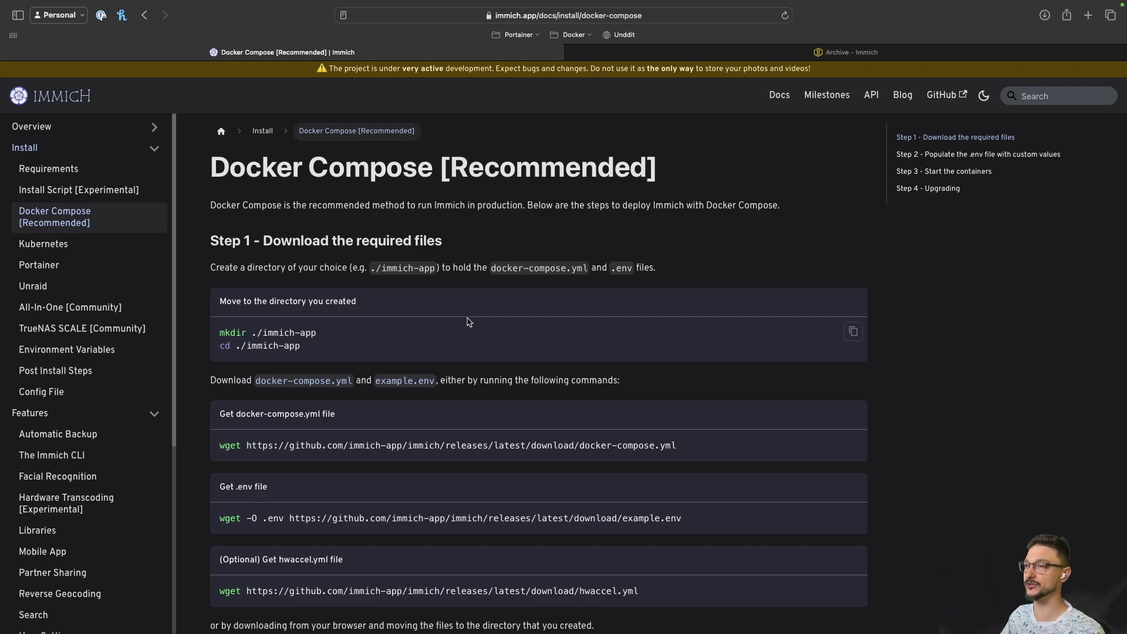
Switch to the terminal and list the contents of the ~/docker directory
key("super+Tab")
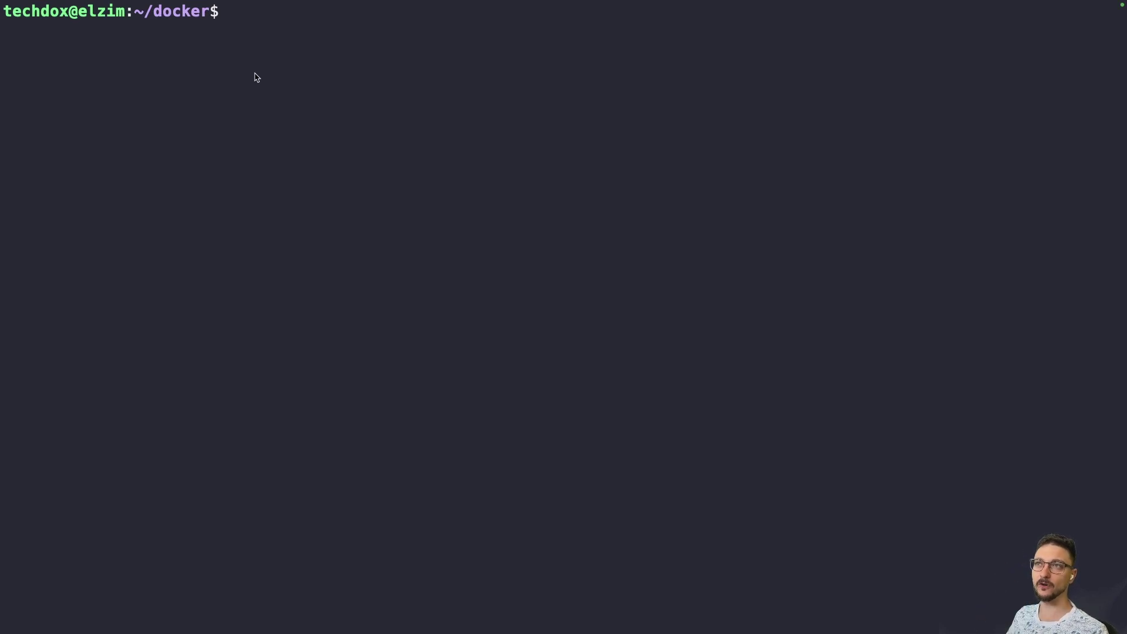
type("ls")
key("Return")
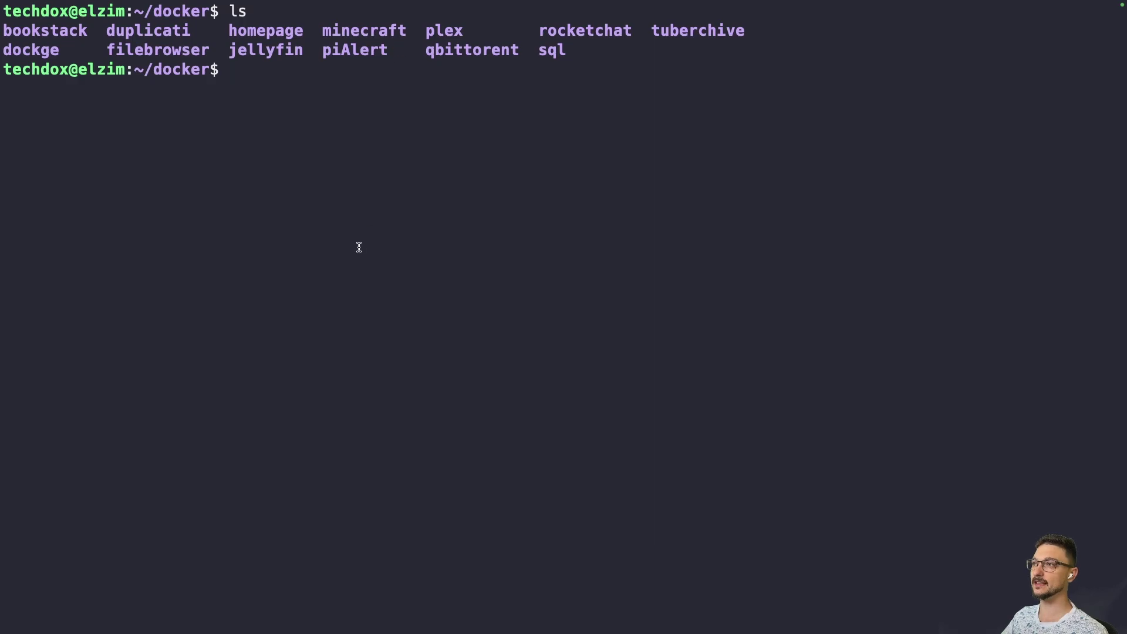
Copy the directory name immich-app from the mkdir command in the browser's Docker Compose install guide
key("ctrl+Right")
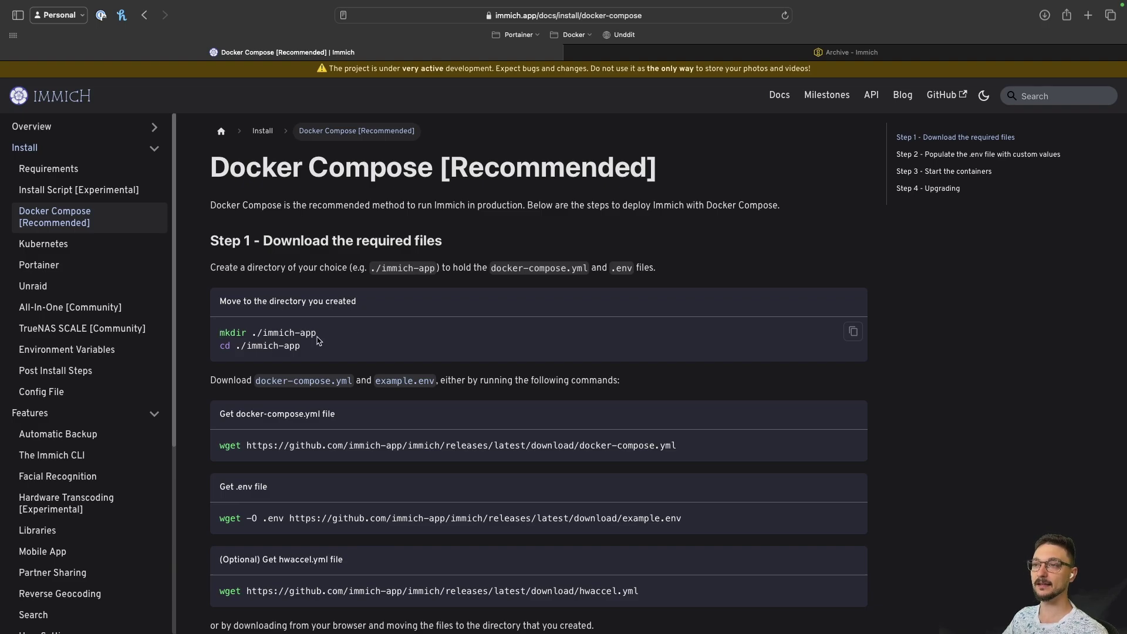
left_click_drag(320, 334, 284, 336)
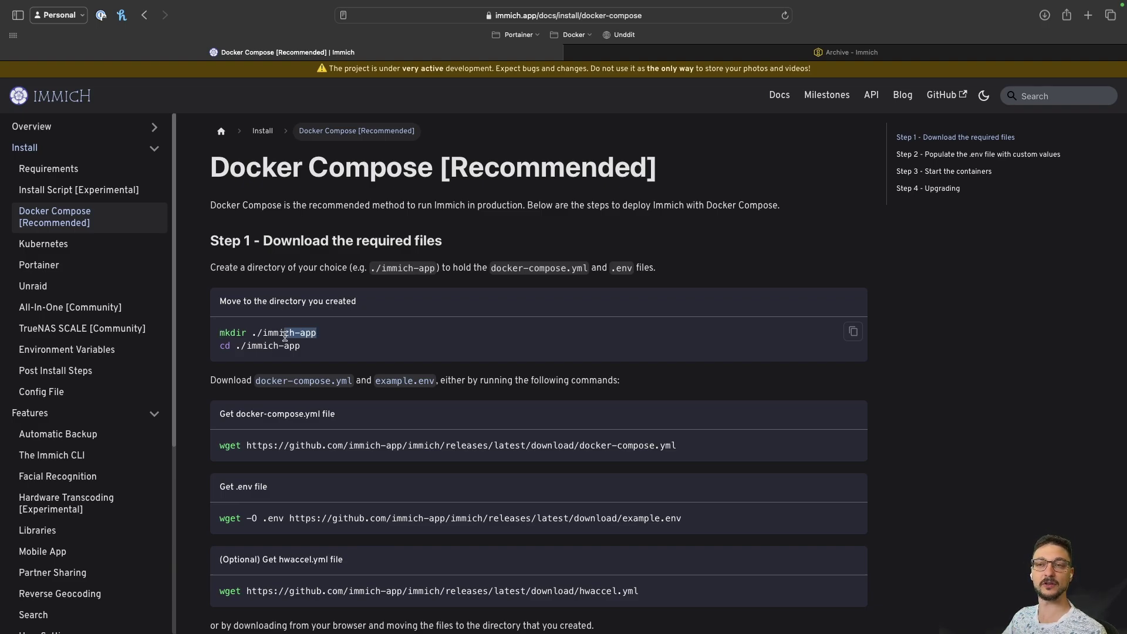
left_click(306, 347)
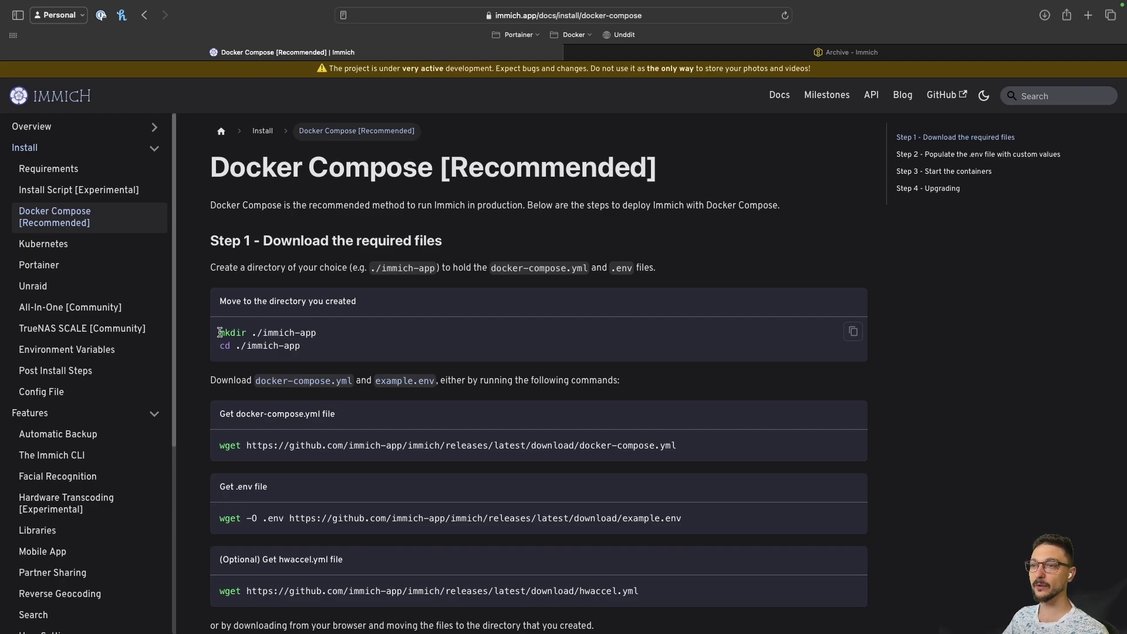
left_click_drag(219, 332, 263, 333)
key("ctrl+c")
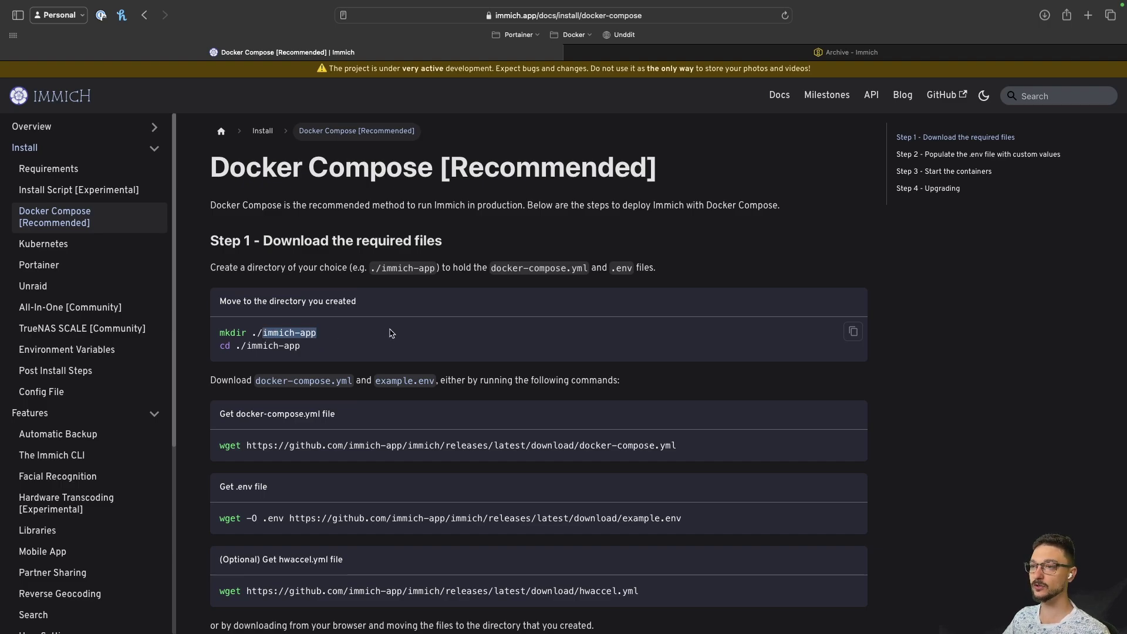
Switch to the terminal, create the immich-app directory inside ~/docker with mkdir, and list the contents
key("ctrl+Left")
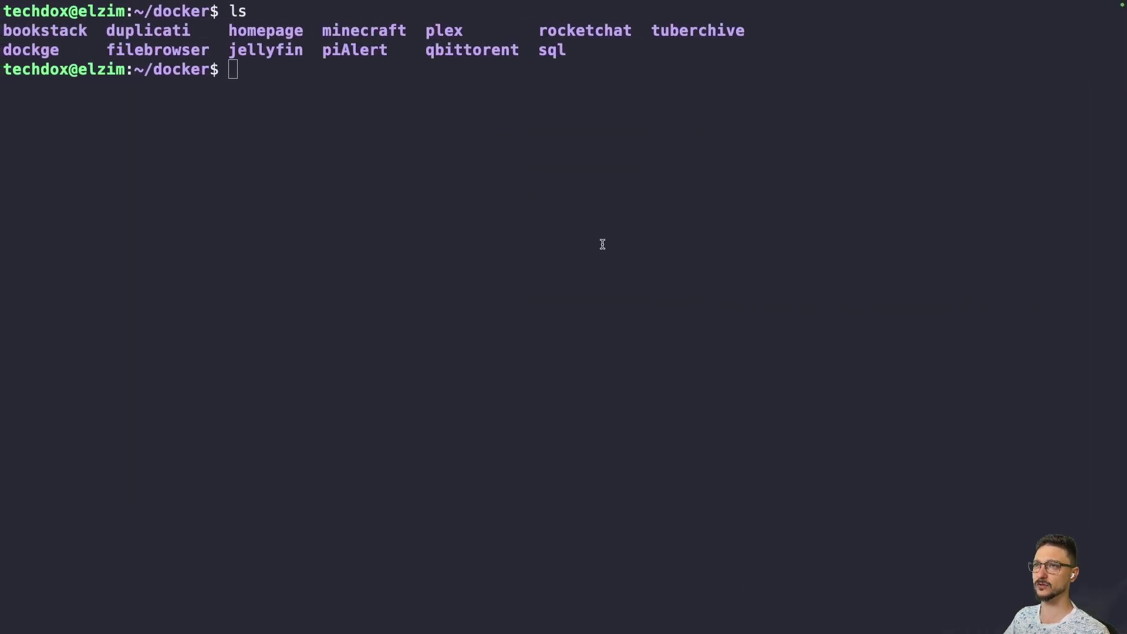
type("mkdir")
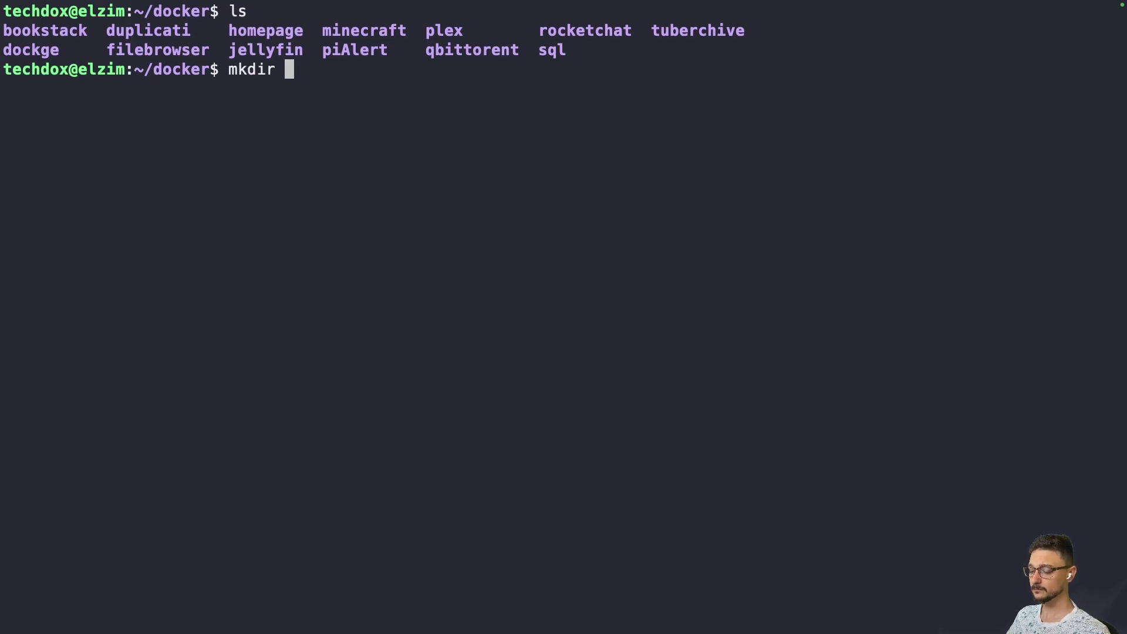
key("ctrl+shift+v")
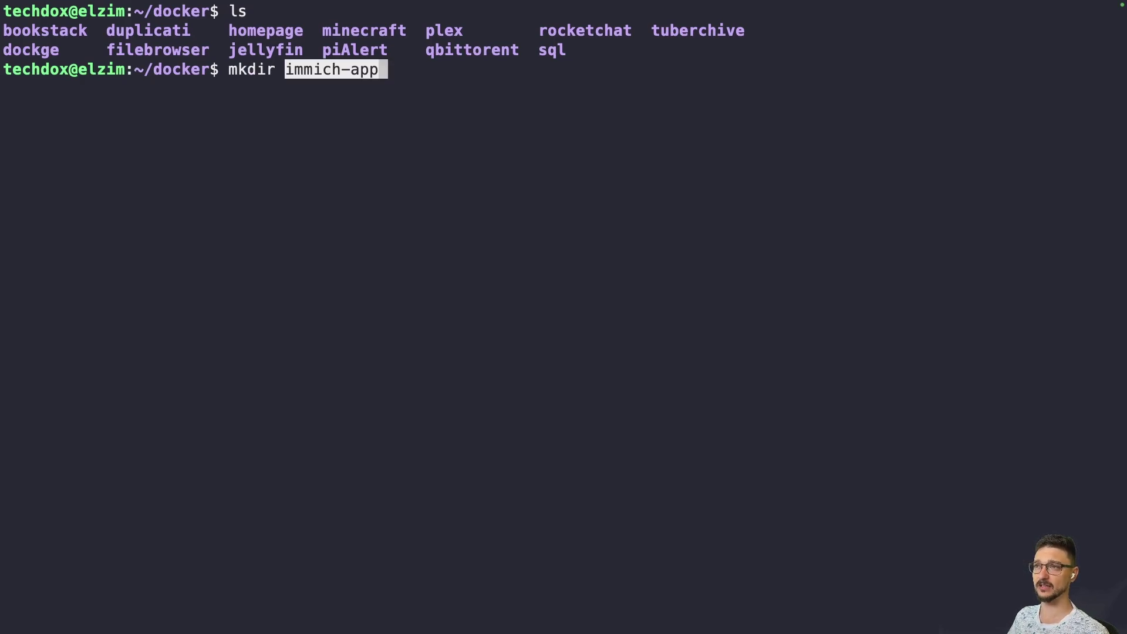
key("Return")
type("l")
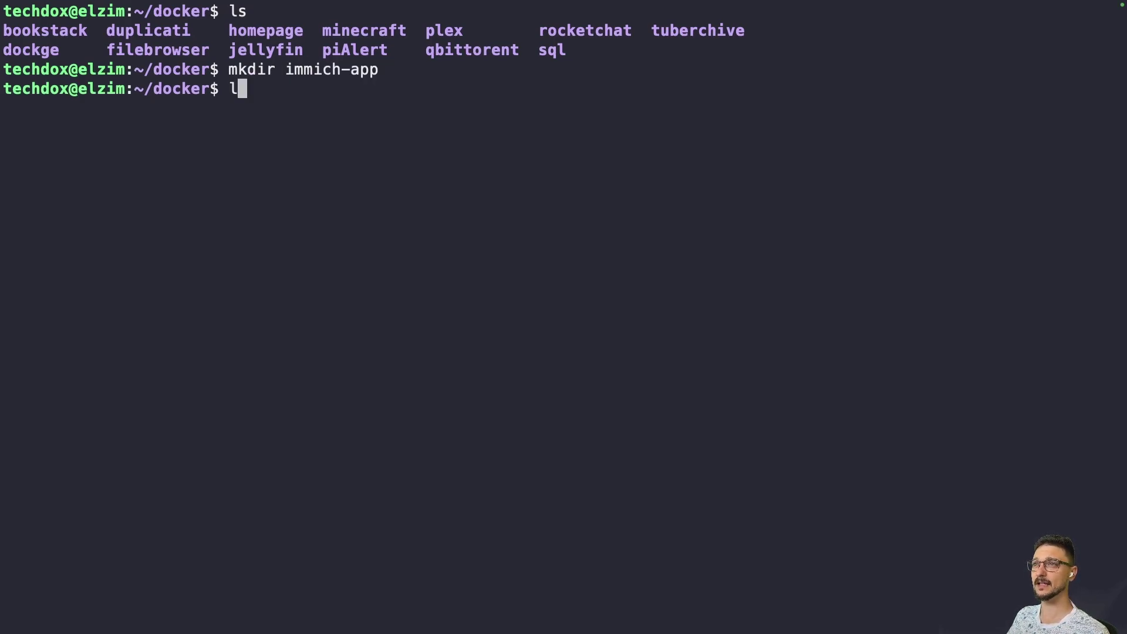
type("s")
key("Return")
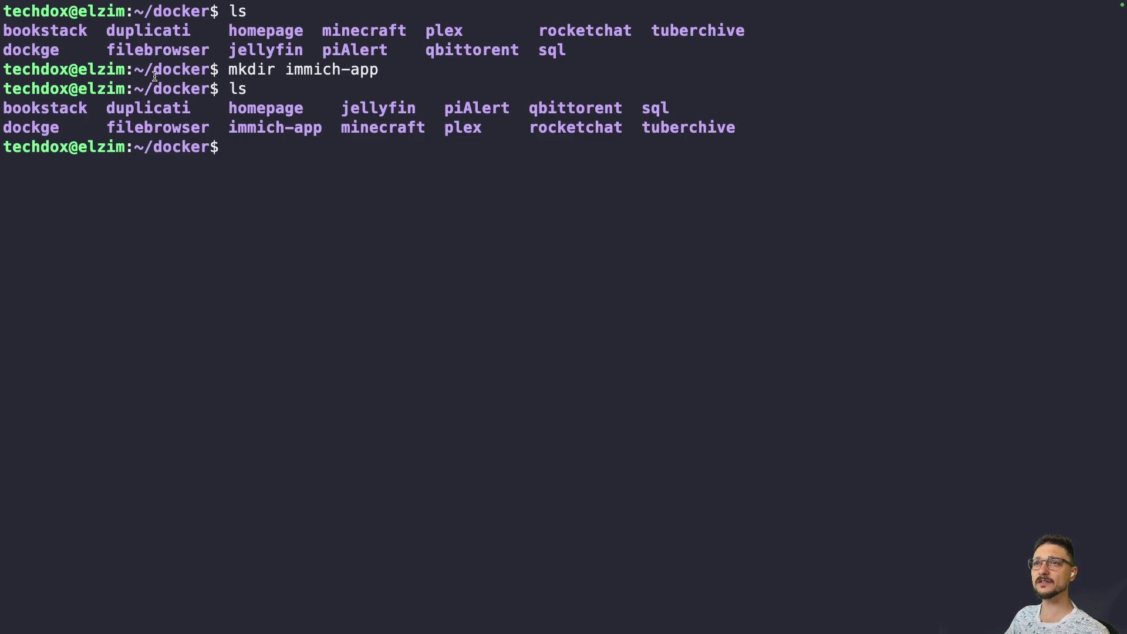
Change into the new immich-app directory and list its contents
double_click(266, 127)
left_click(299, 153)
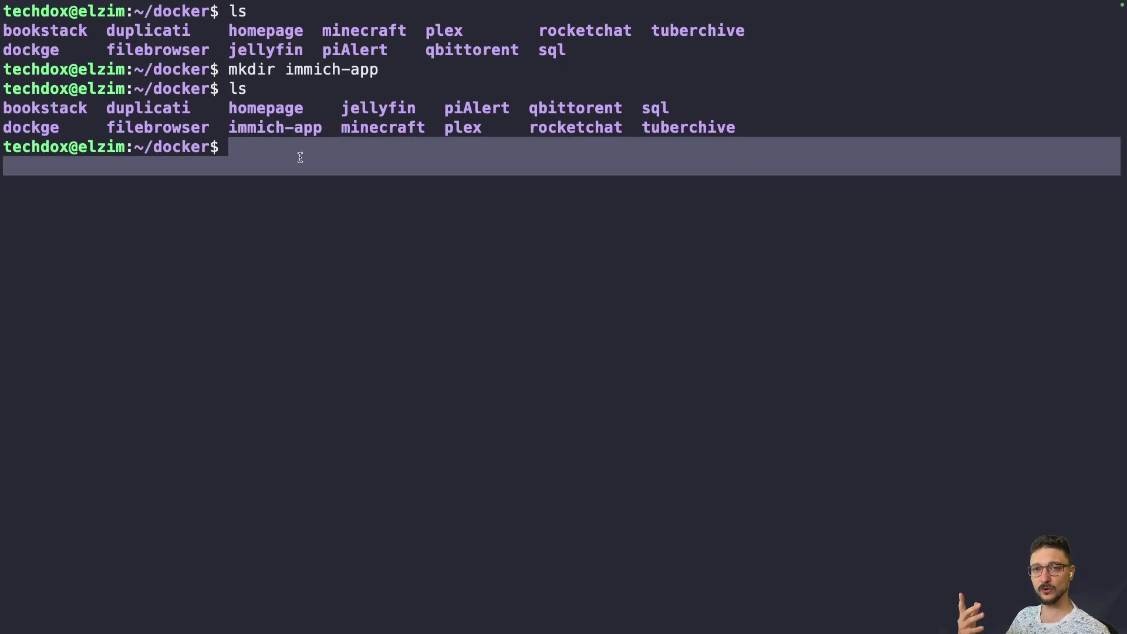
type("cd immich-app/")
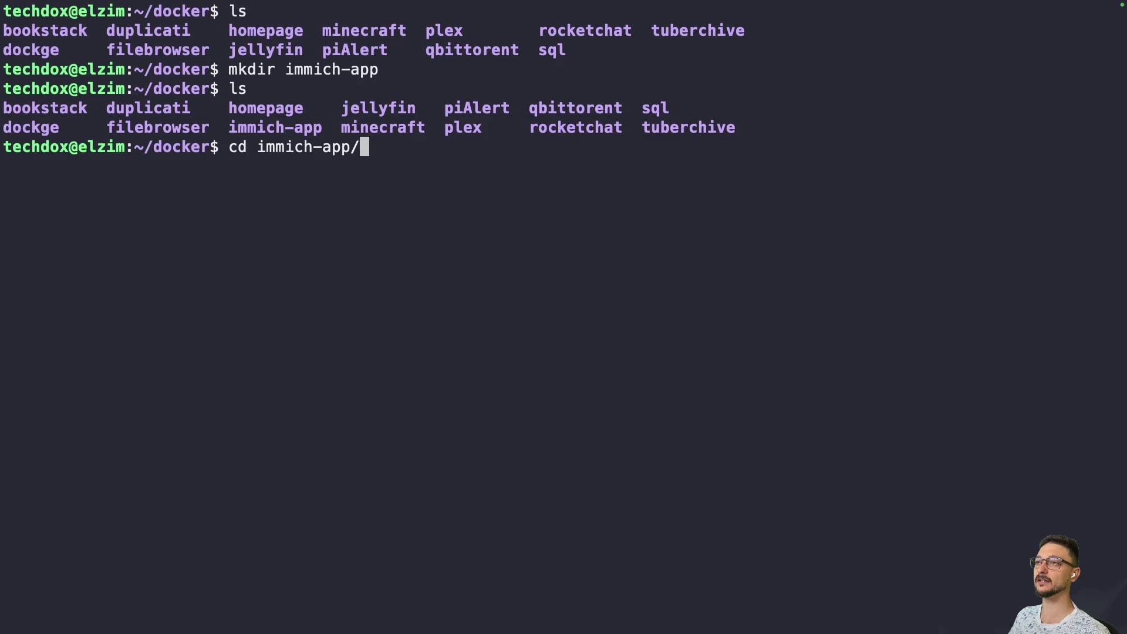
key("Return")
type("ls")
key("Return")
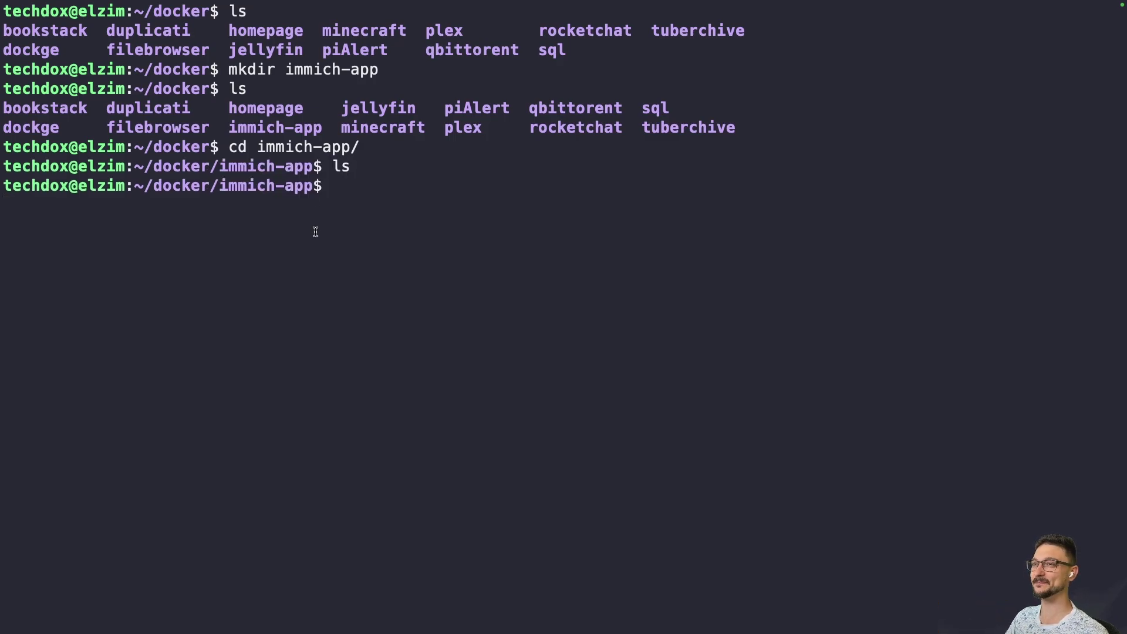
Copy the wget command that gets the docker-compose.yml file from the Docker Compose install guide in the browser
key("ctrl+Right")
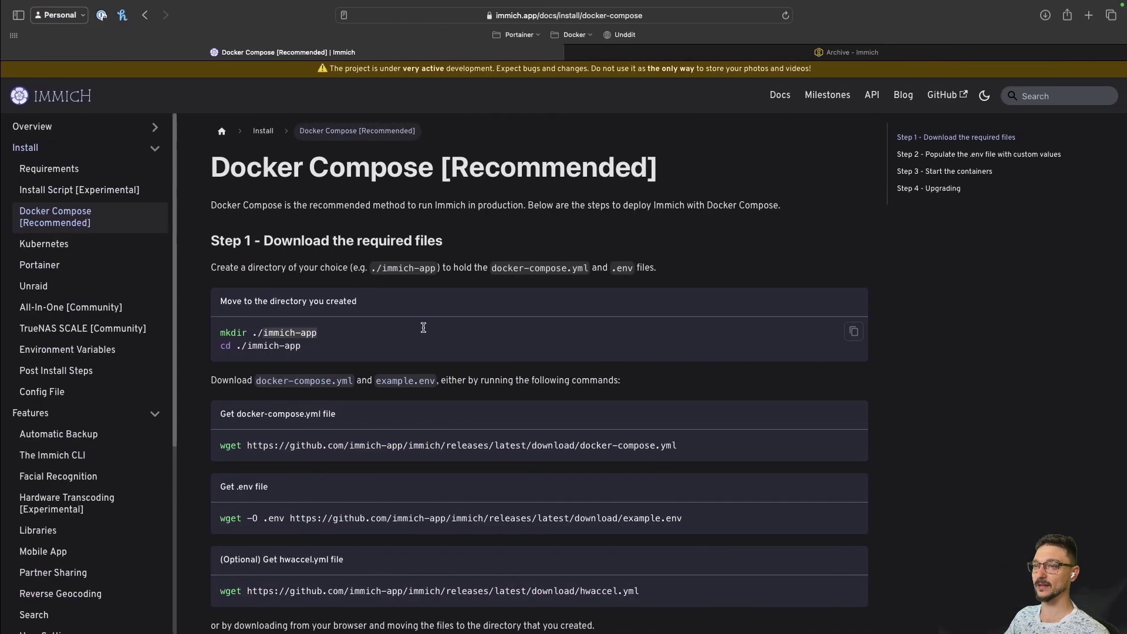
left_click(294, 343)
left_click_drag(296, 346, 205, 346)
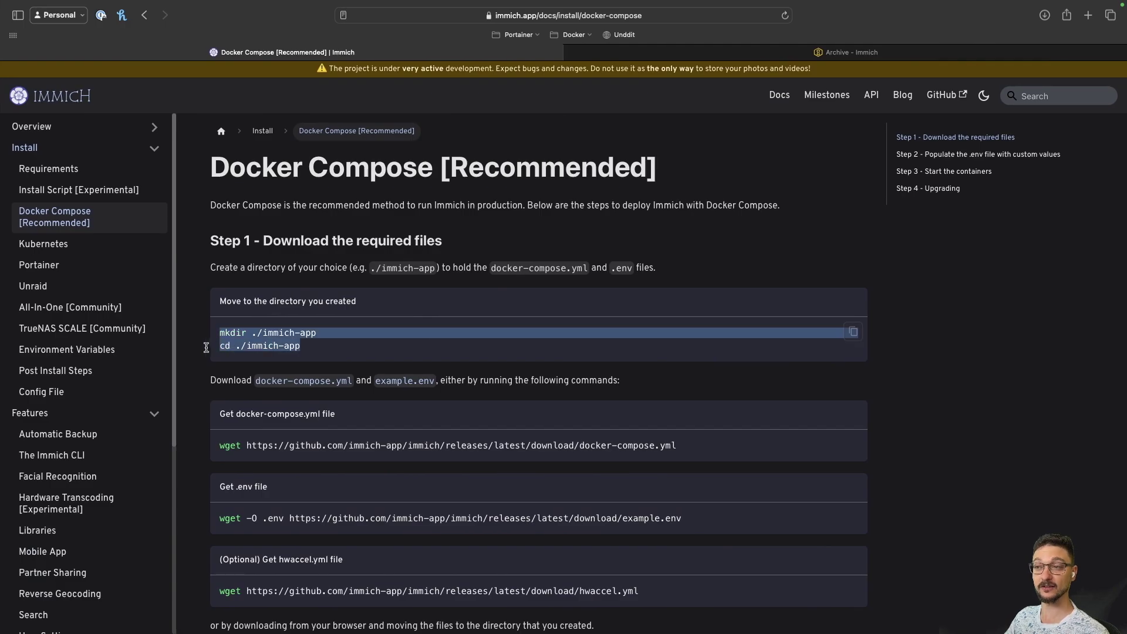
left_click(255, 350)
scroll(319, 358, "down", 2)
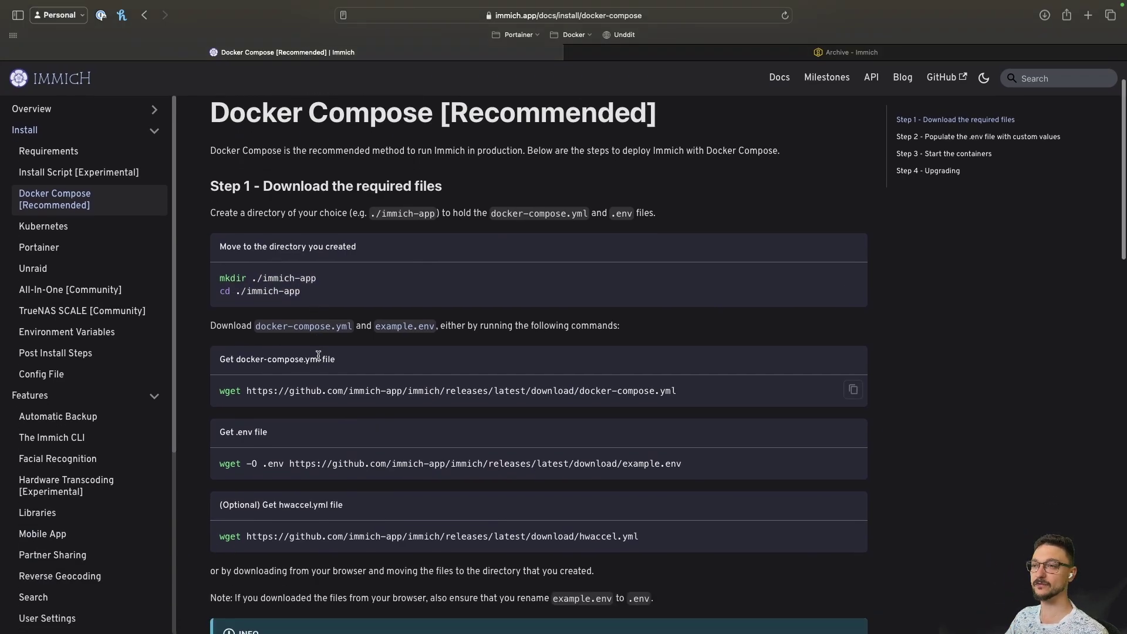
scroll(319, 359, "down", 3)
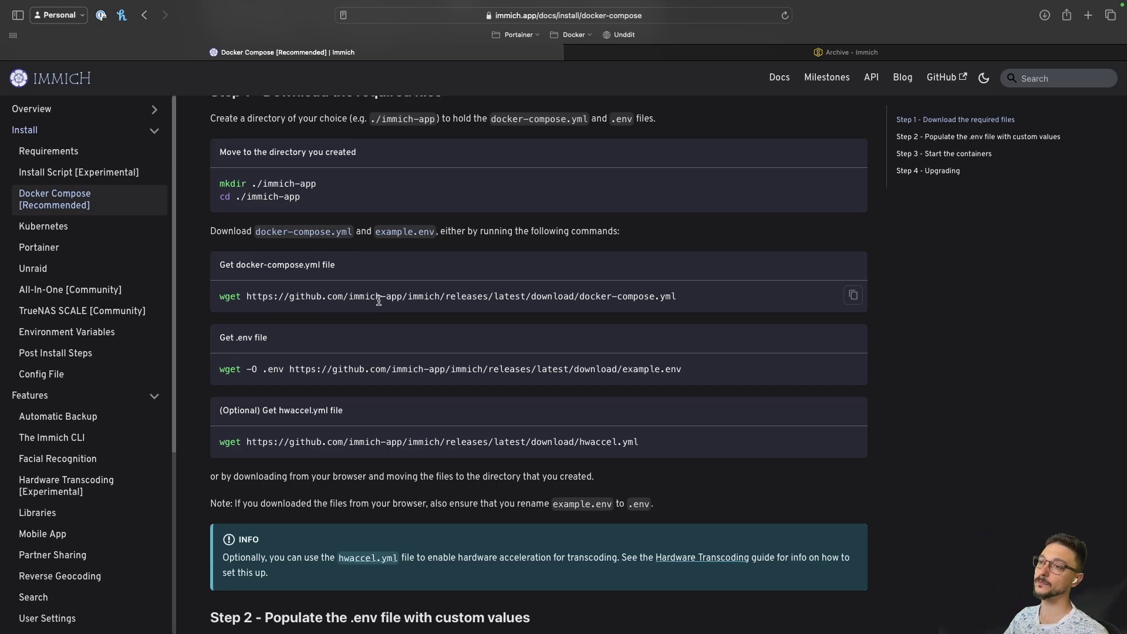
left_click(849, 300)
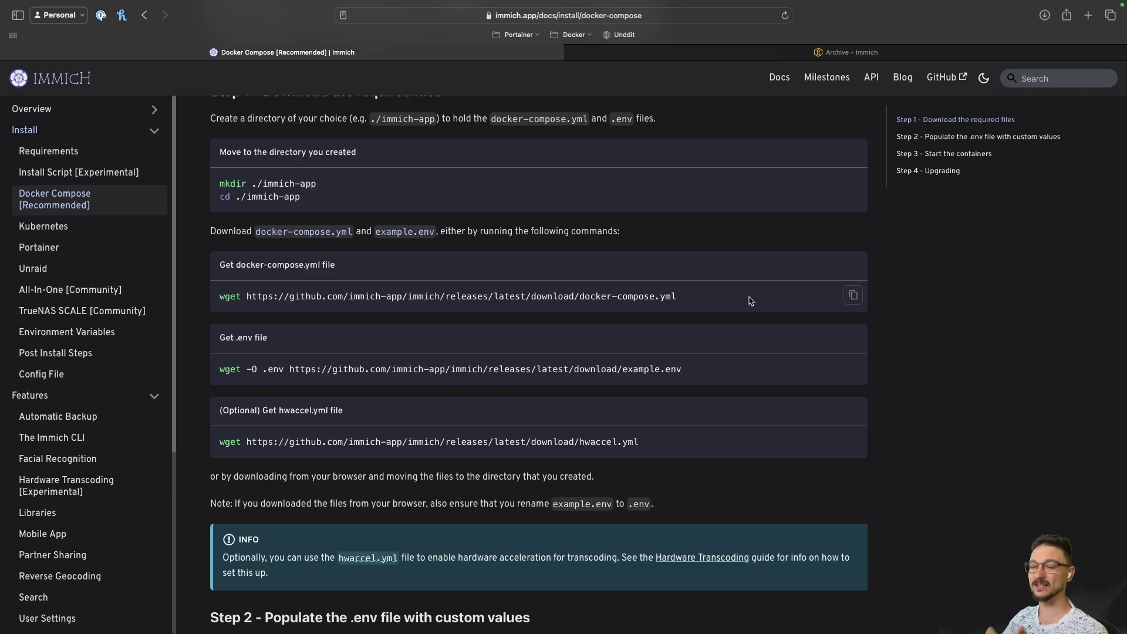
left_click(853, 296)
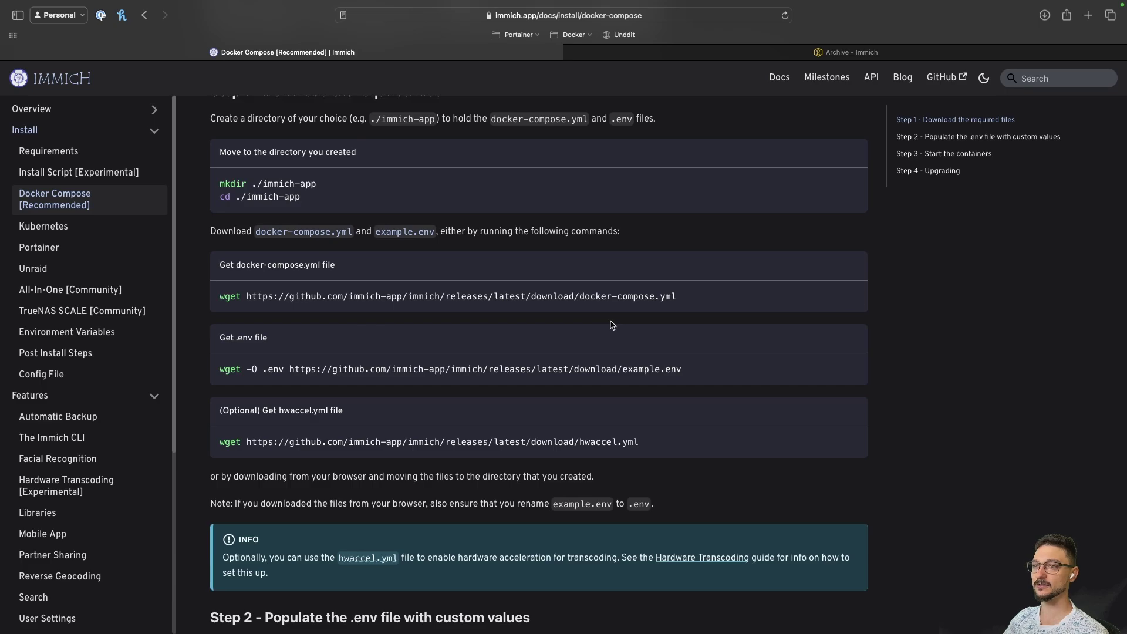
key("ctrl+Left")
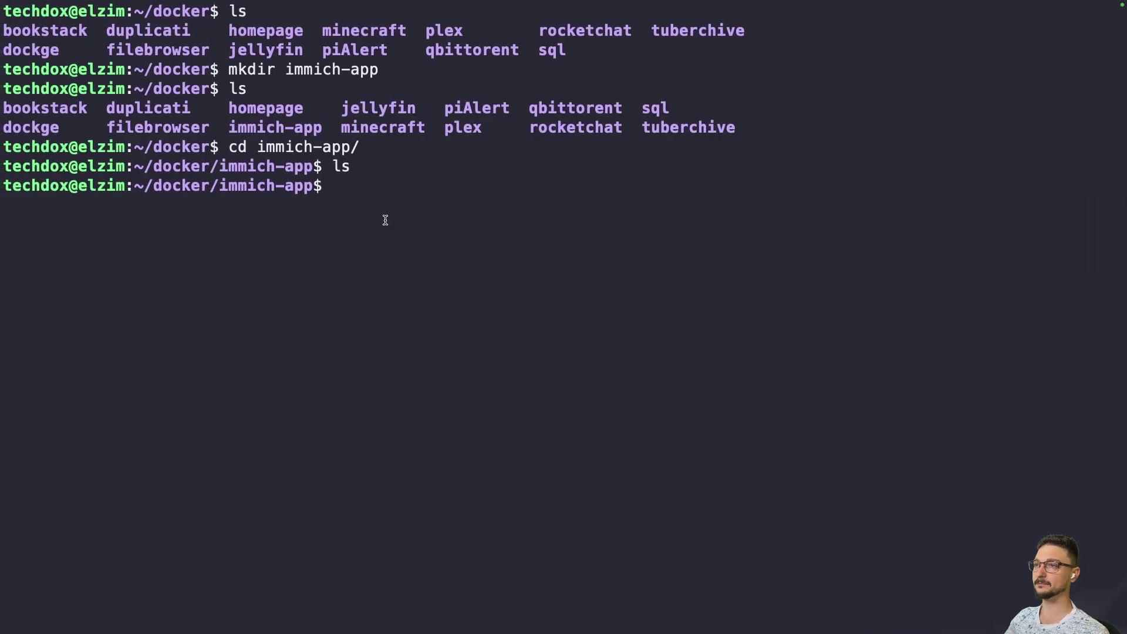
key("ctrl+Right")
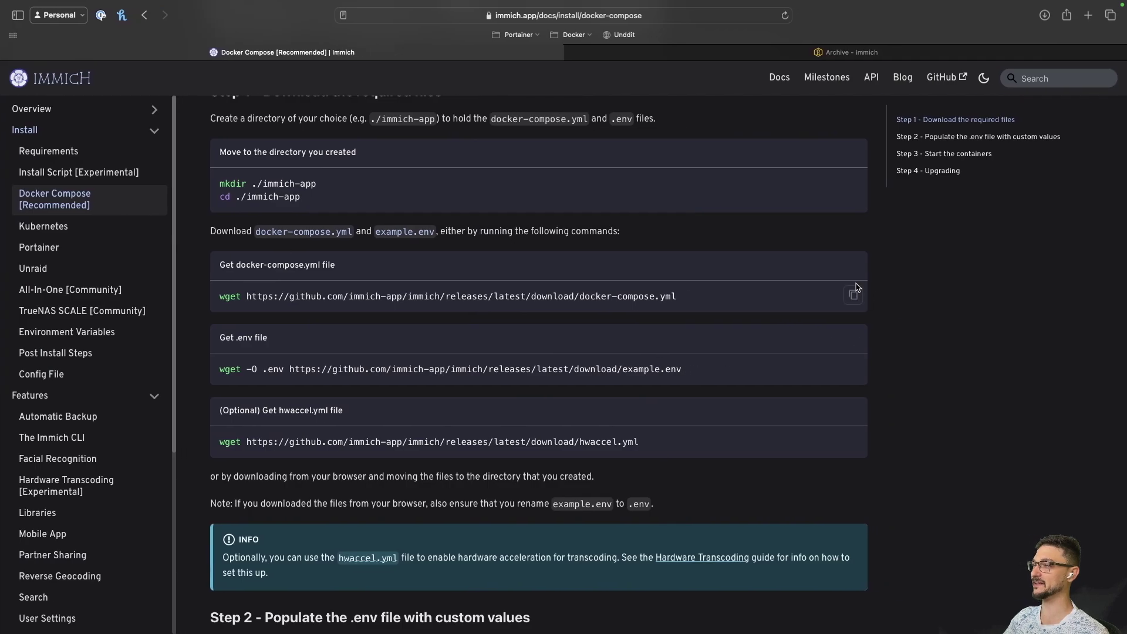
left_click(852, 296)
Download docker-compose.yml into immich-app in the terminal with the copied wget command, and list the directory
key("ctrl+Left")
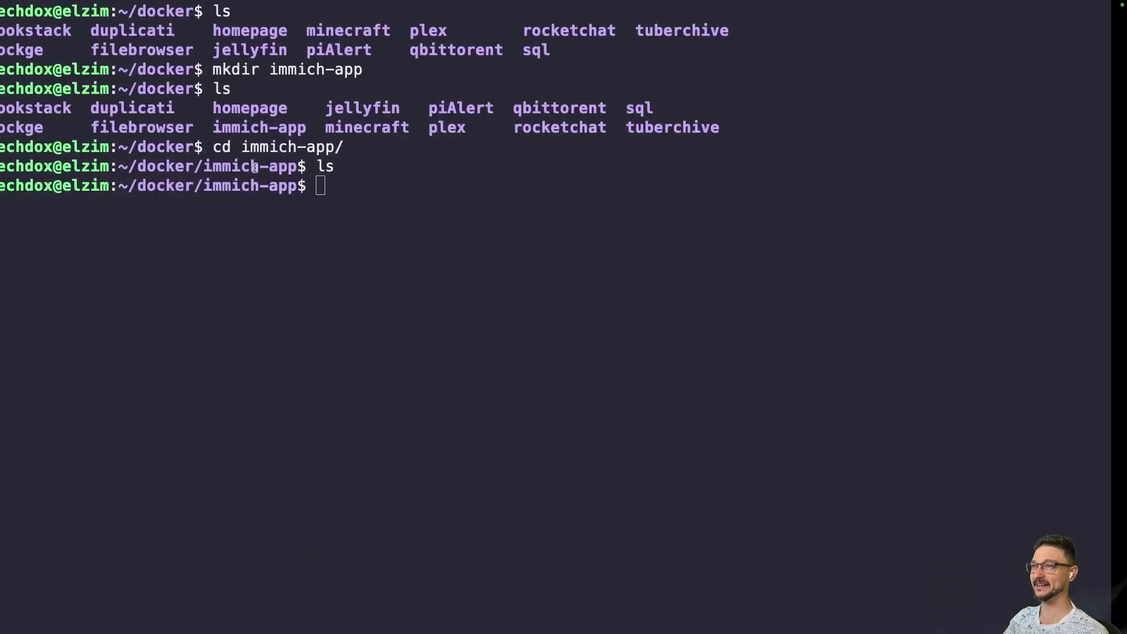
key("super+v")
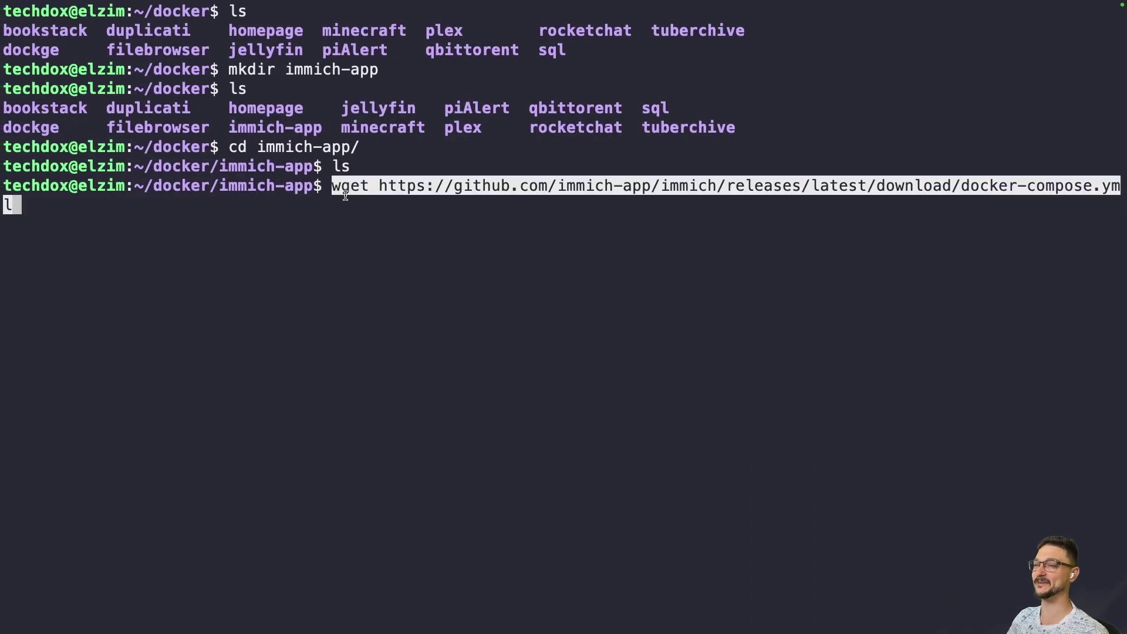
key("Return")
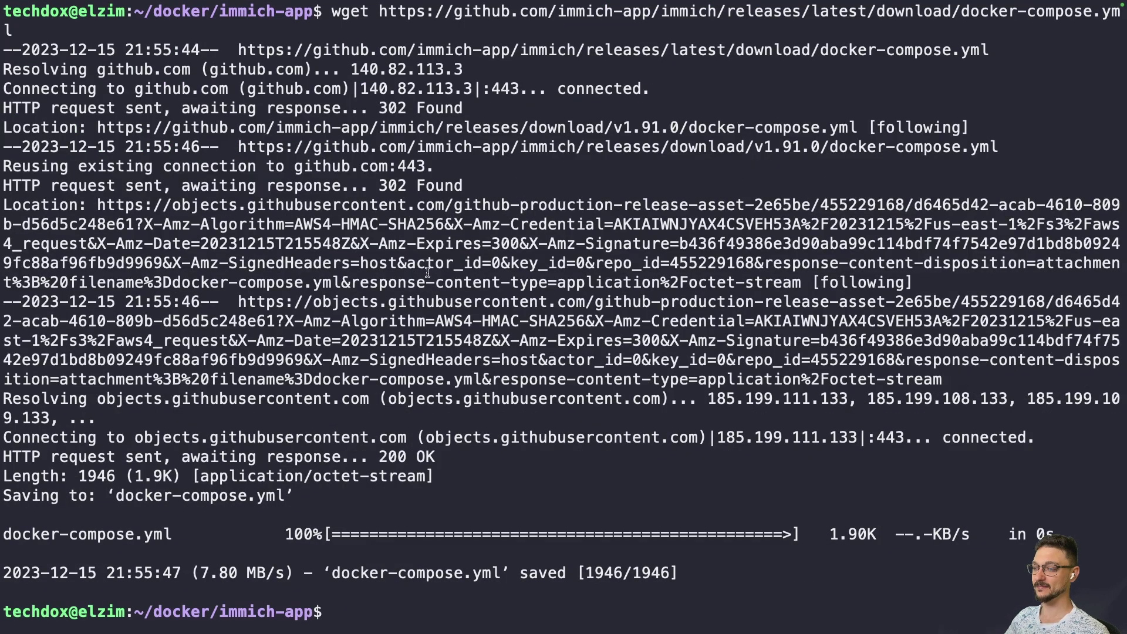
type("ls")
key("Return")
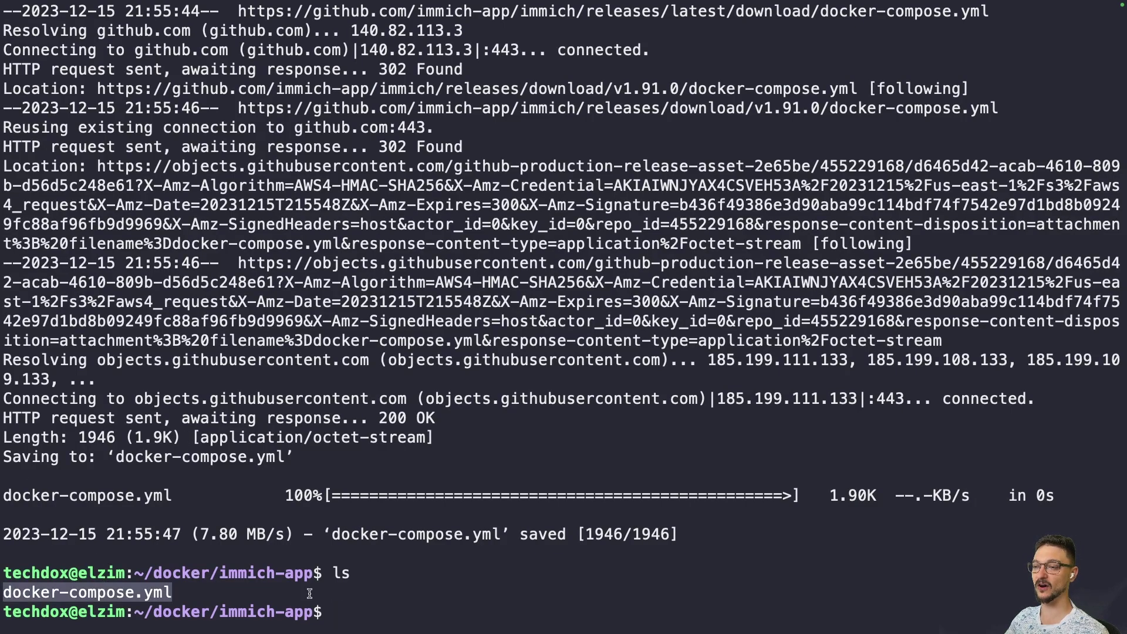
Clear the terminal and list the immich-app directory again
type("cleaa")
key("BackSpace")
type("r")
key("Return")
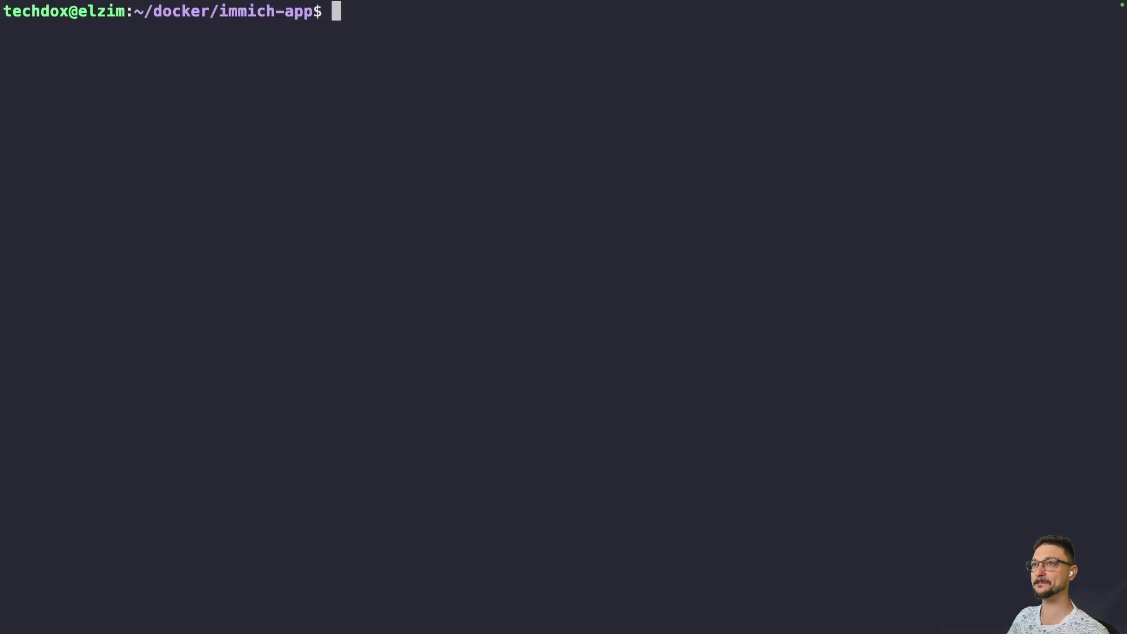
type("ls")
key("Return")
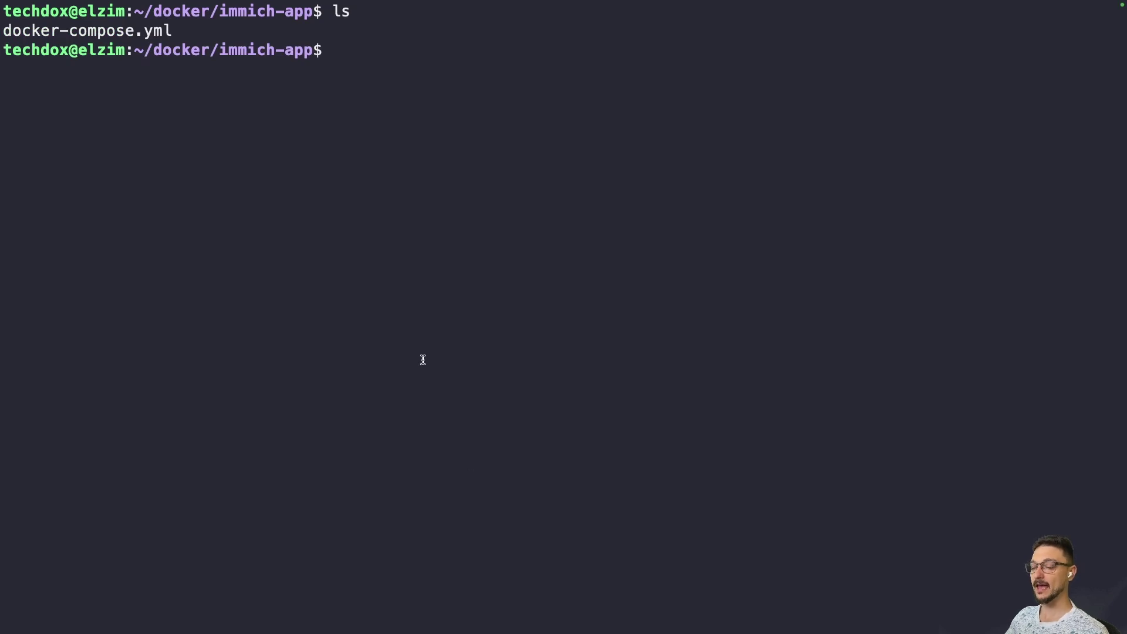
Open docker-compose.yml in the nano editor
type("nano do")
key("Tab")
key("Return")
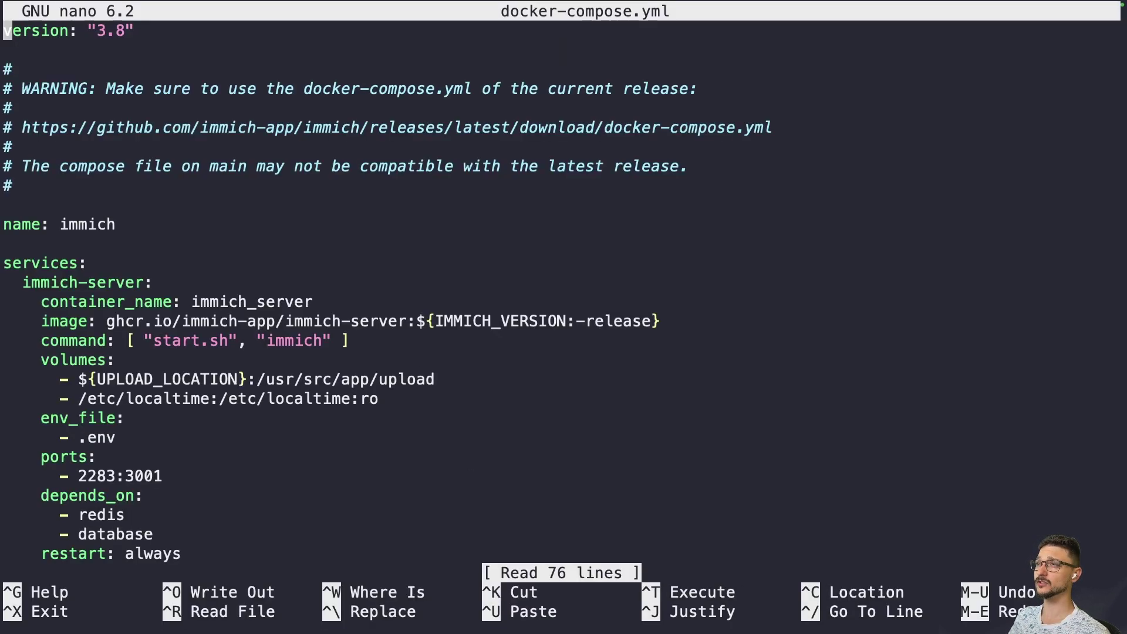
Read the header comments and the immich-server service of docker-compose.yml, down to its image and volumes entries
key("Down")
key("Down")
key("Down")
key("Down")
key("Down")
key("Down")
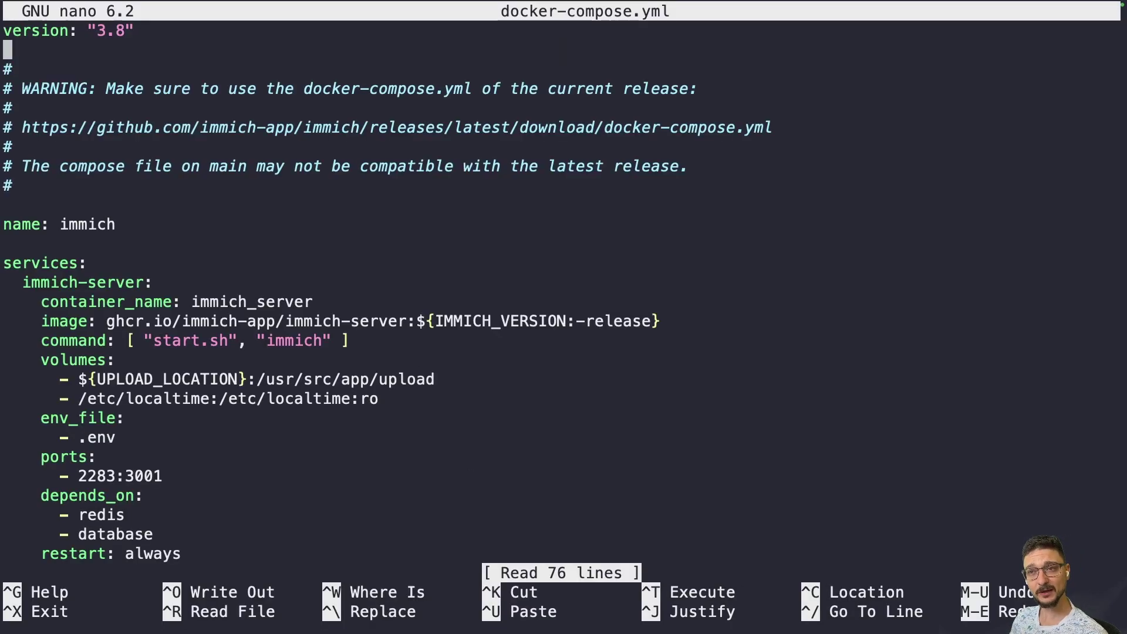
key("Down")
key("Down")
key("Down")
key("Down")
key("Down")
key("Down")
key("Down")
key("Down")
key("Down")
key("Down")
key("Down")
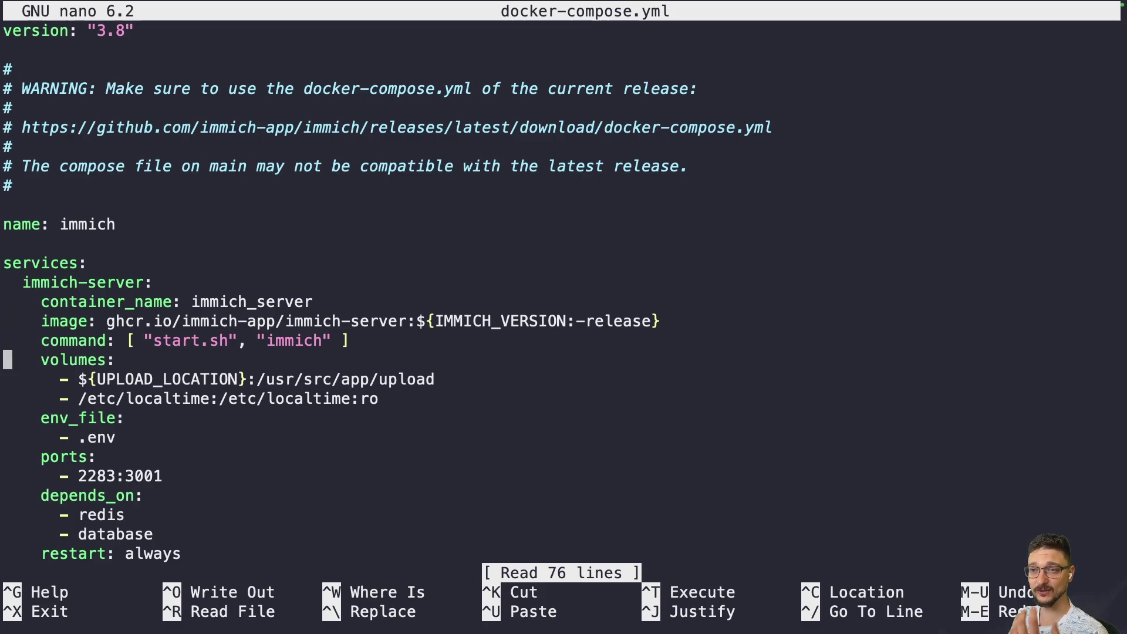
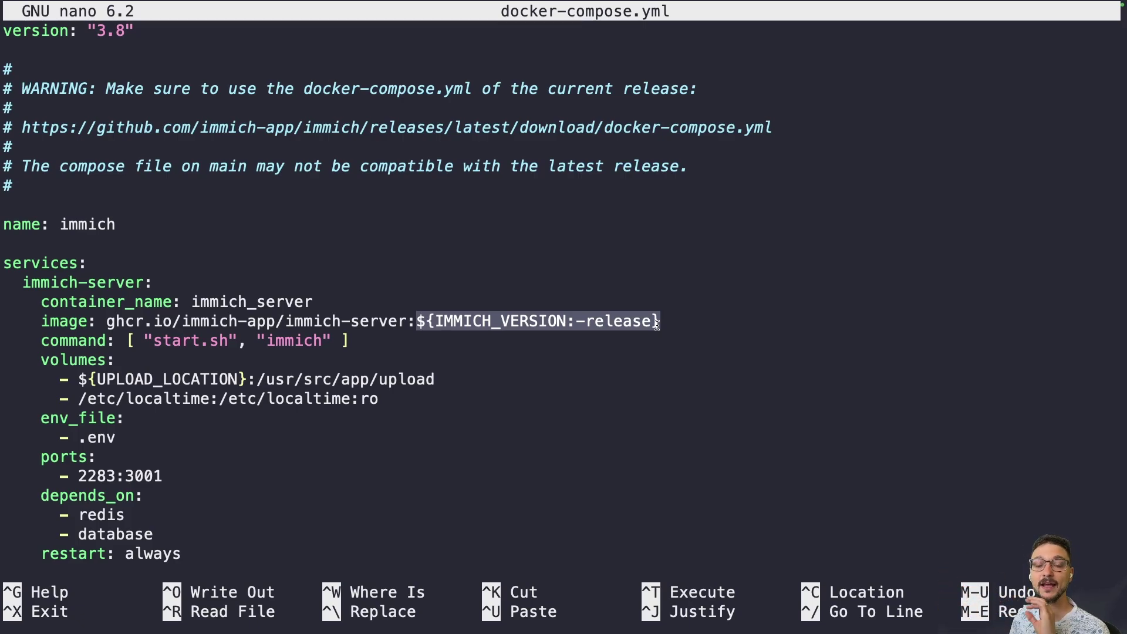
Examine the env_file entry and both sides of the port mapping in the immich-server service
key("Down")
key("Down")
key("Down")
key("Down")
key("Down")
key("Down")
key("Down")
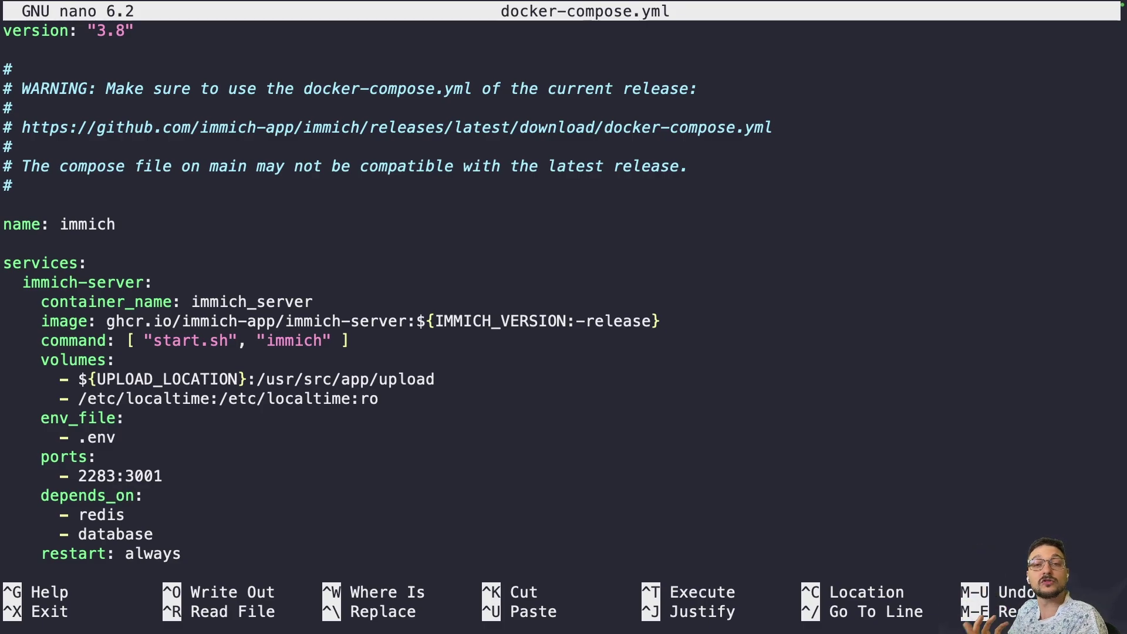
key("Down")
key("Up")
key("Up")
key("Left")
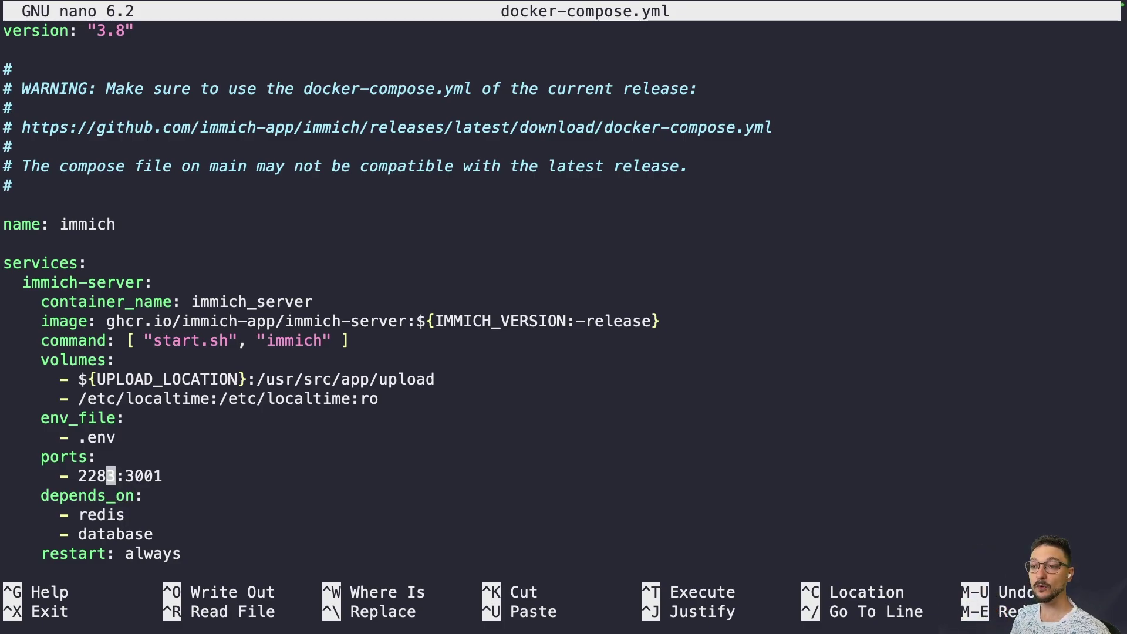
key("Left")
key("Left")
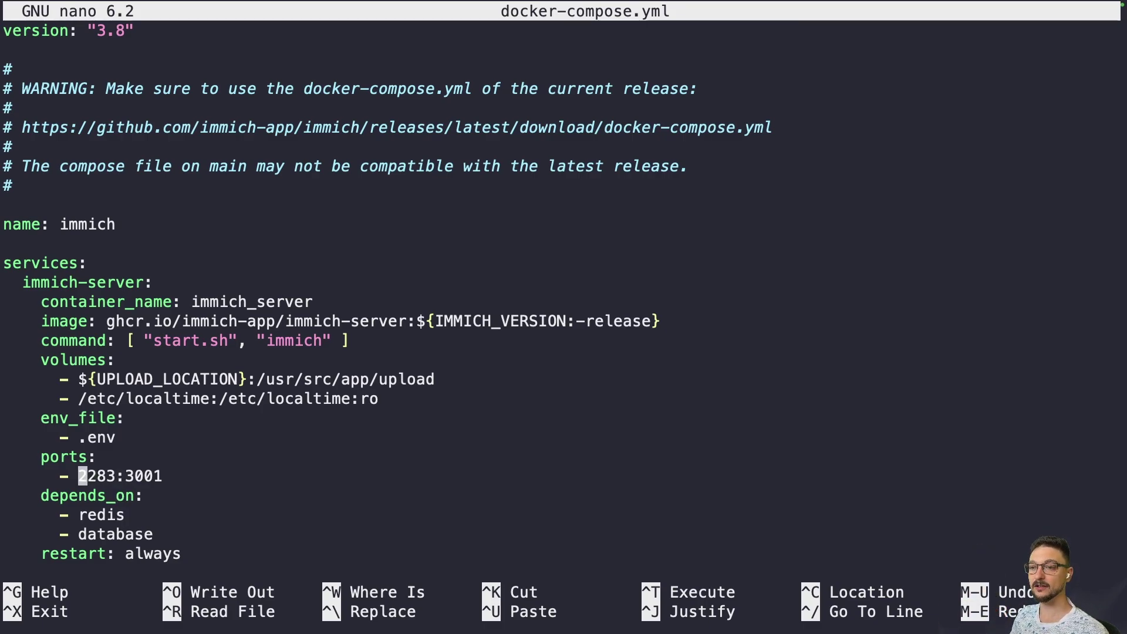
key("Right")
key("Right")
key("Right")
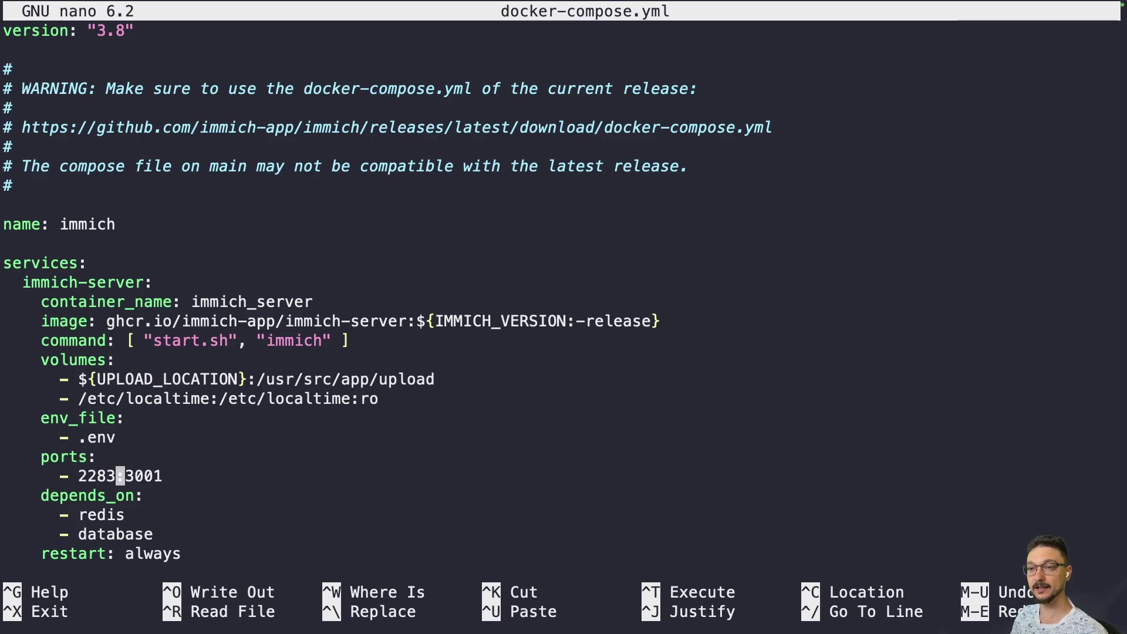
Examine the immich-server dependencies and the immich-microservices service, including its upload volume and commented-out hwaccel lines
key("Down")
key("Down")
key("Down")
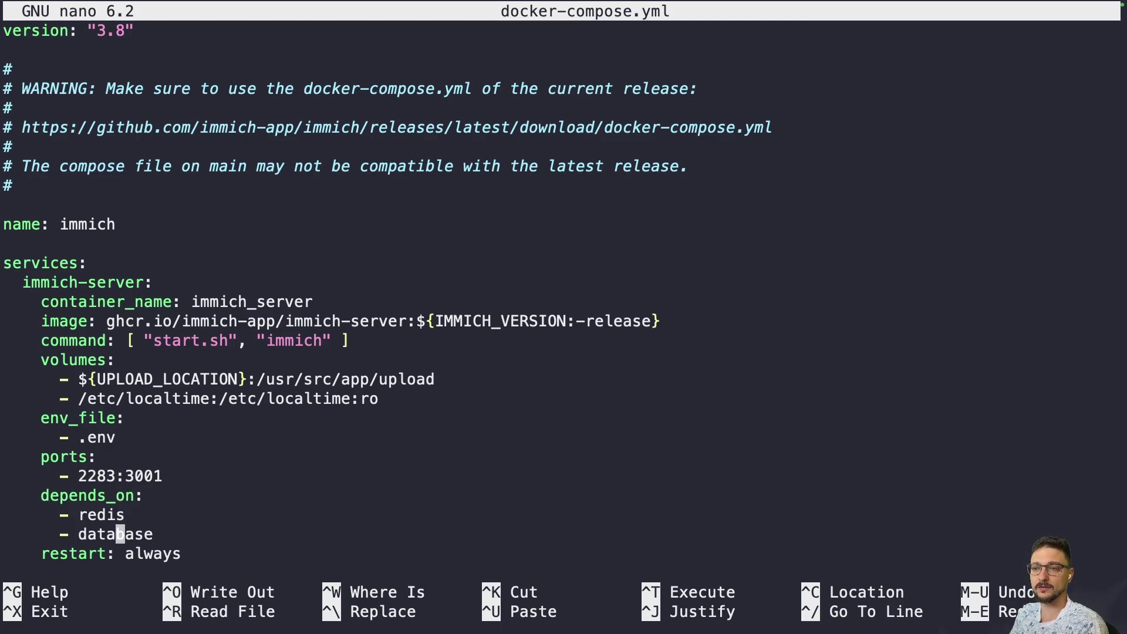
key("Down")
key("Down")
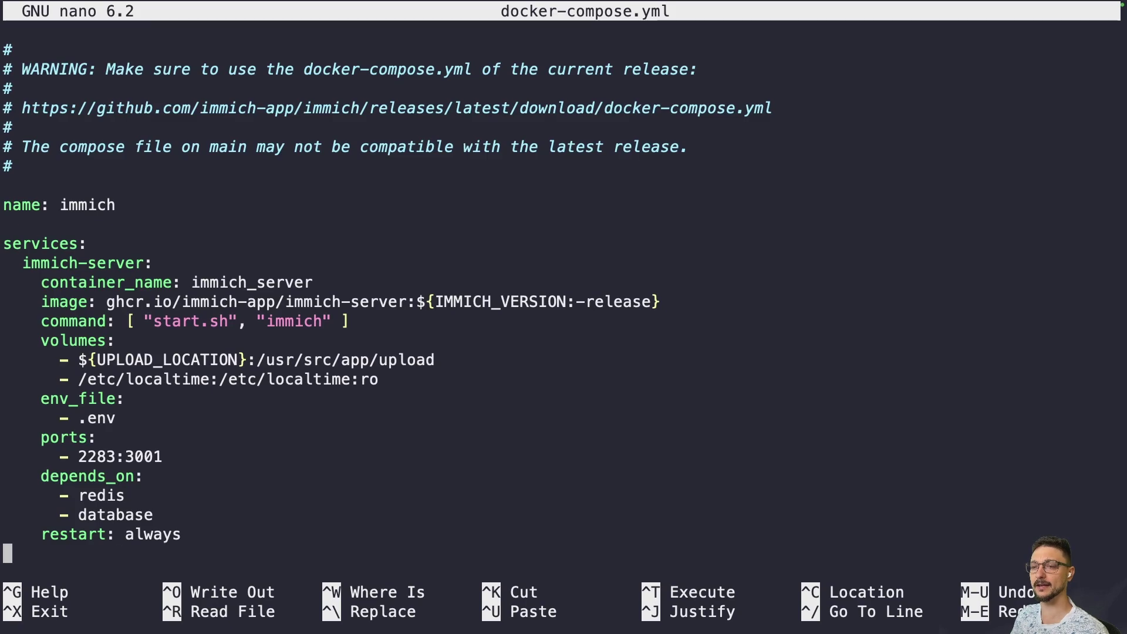
key("Up")
key("Down")
key("Down")
key("Down")
key("Down")
key("Down")
key("Down")
key("Down")
key("Down")
key("Down")
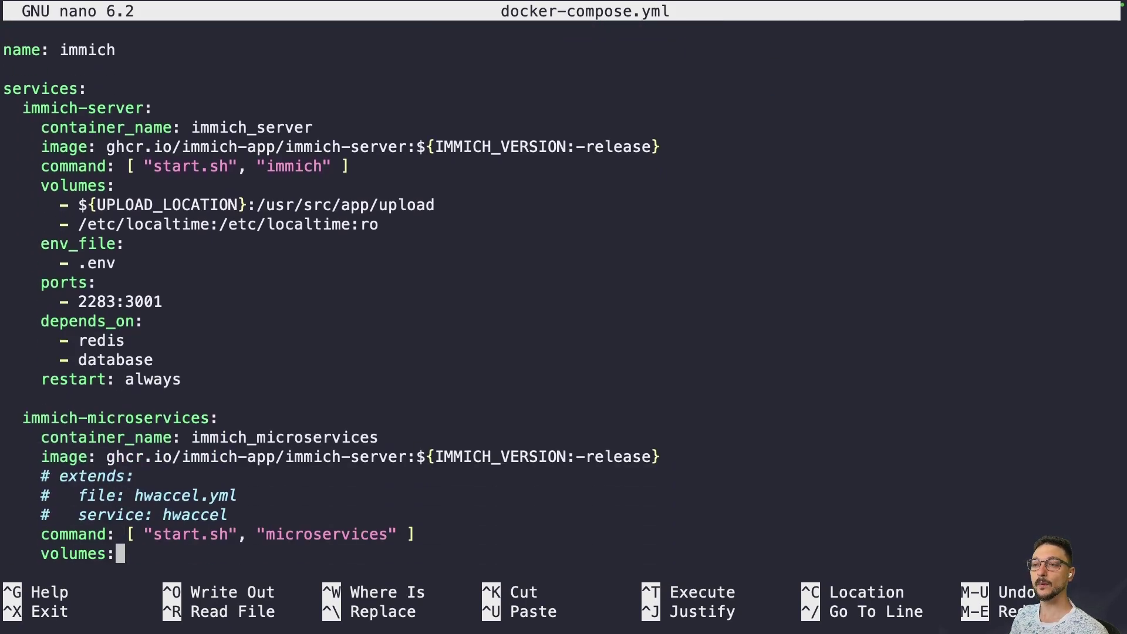
key("Down")
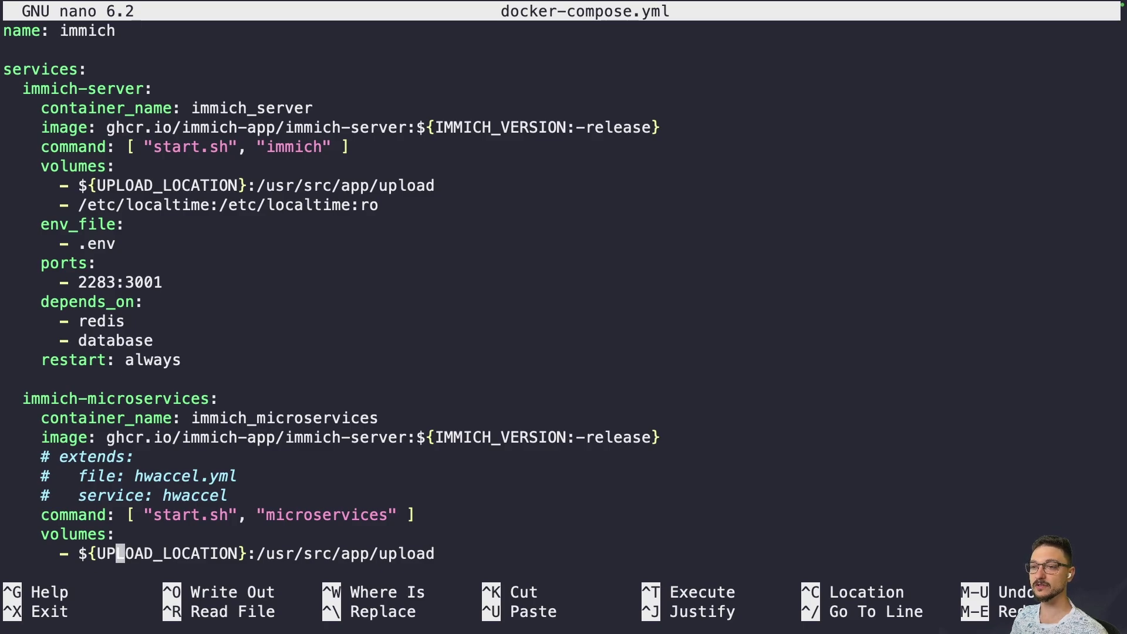
key("Up")
key("Up")
key("Up")
key("Up")
key("Up")
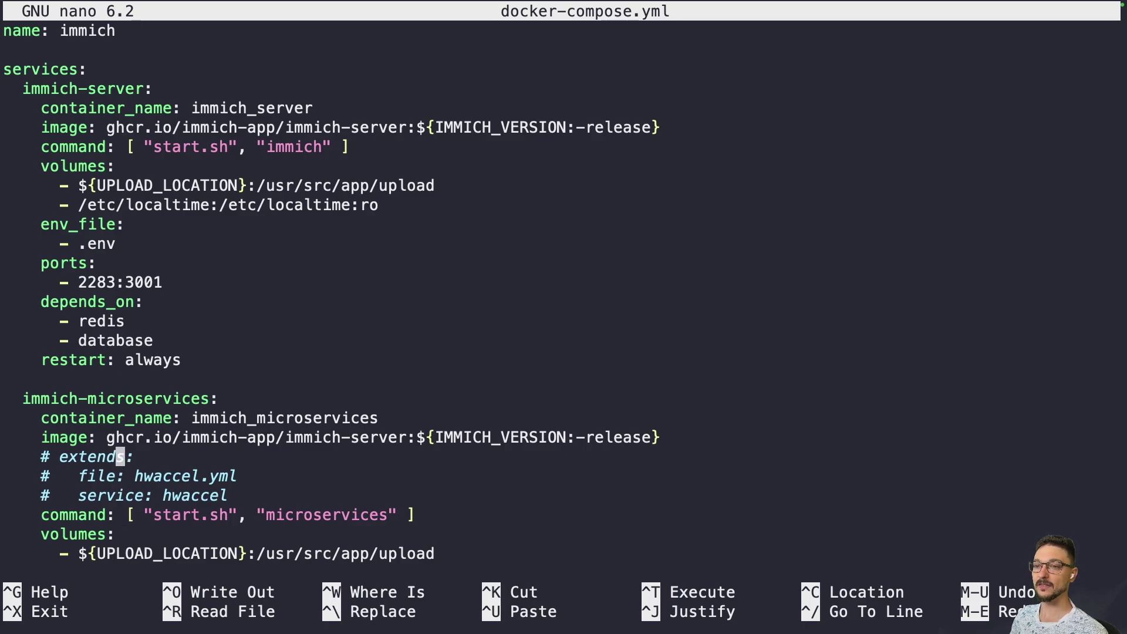
Examine the commented-out extends lines of the immich-microservices service, including the hwaccel.yml file and hwaccel service entries
key("Down")
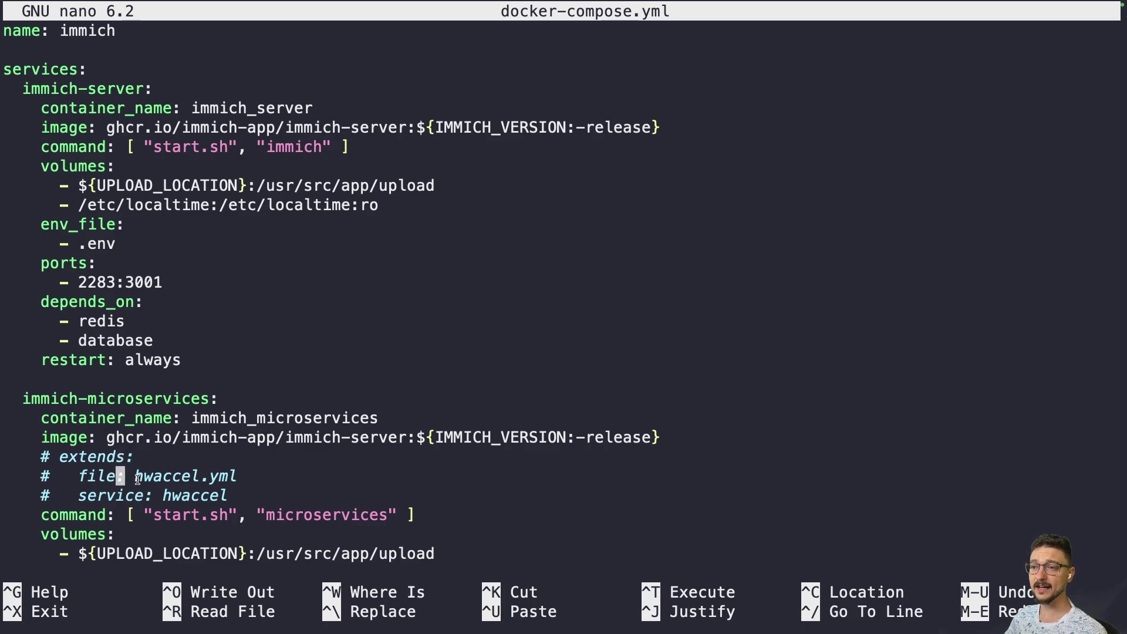
left_click_drag(134, 476, 237, 476)
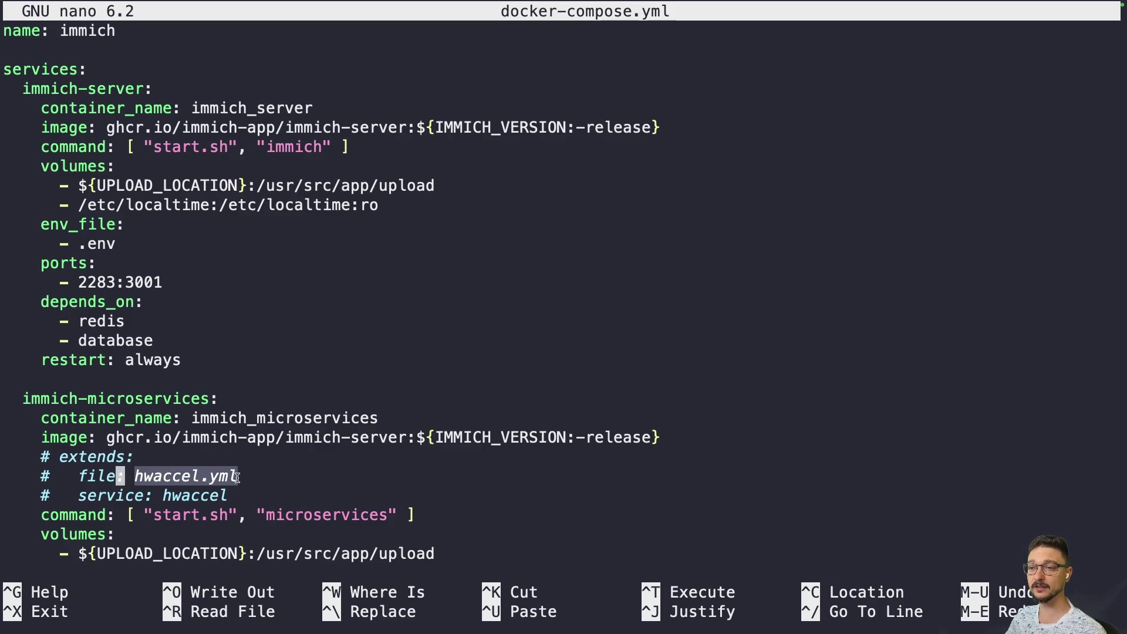
left_click(246, 482)
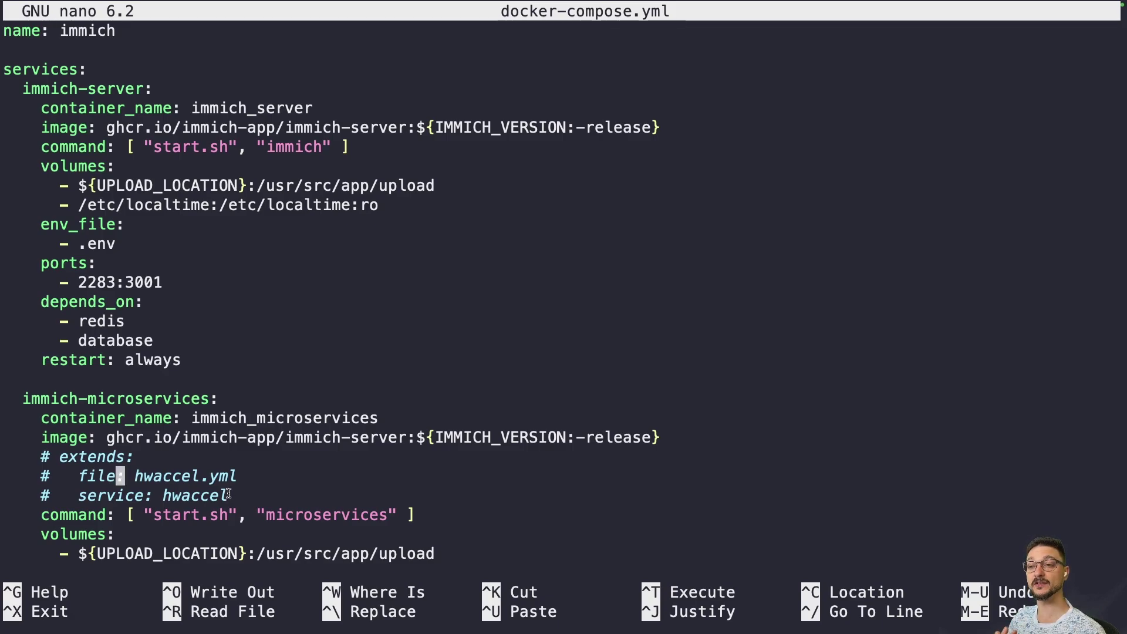
left_click_drag(228, 495, 86, 459)
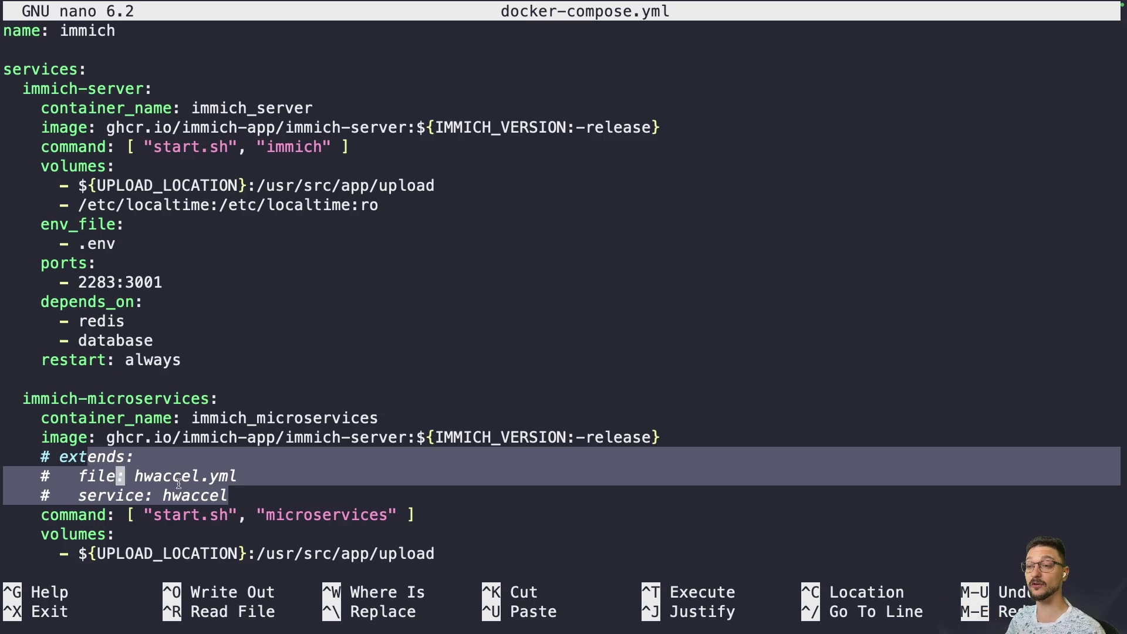
Examine the command, volumes and env_file entries of the immich-microservices service, down to its .env reference
key("Down")
key("Down")
key("Down")
key("Down")
key("Down")
key("Down")
key("Down")
key("Down")
key("Down")
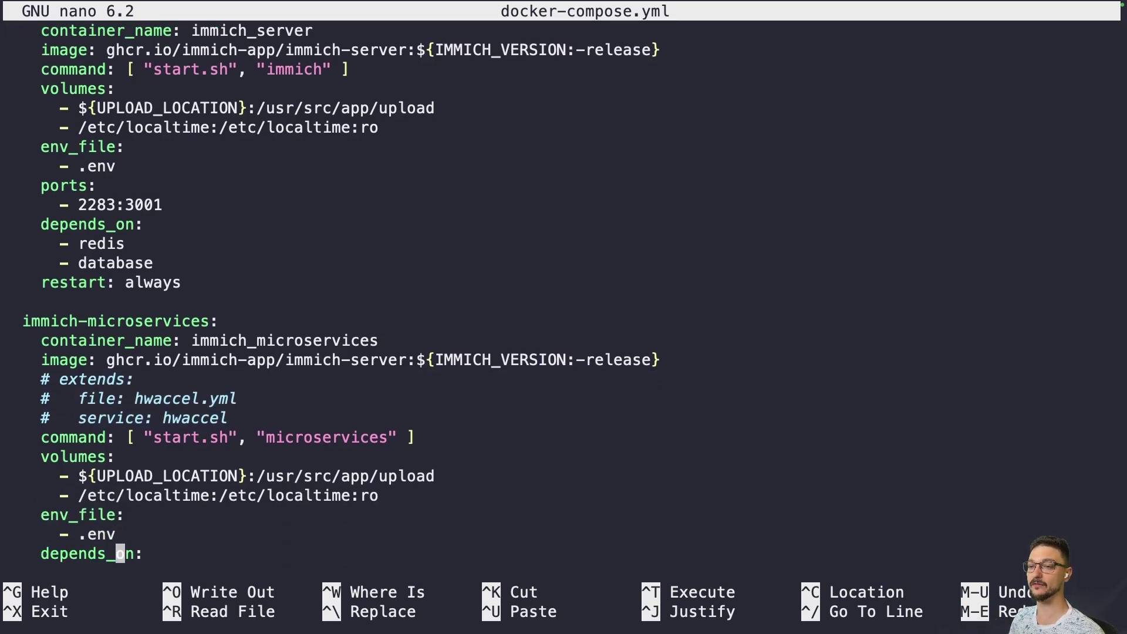
key("Up")
key("Up")
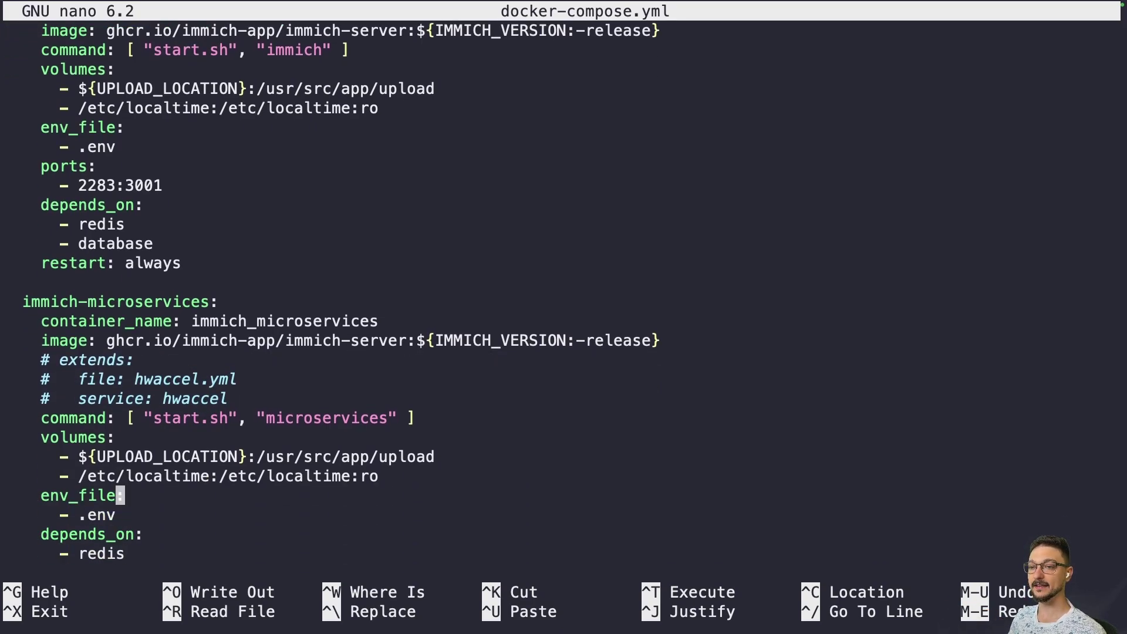
key("Down")
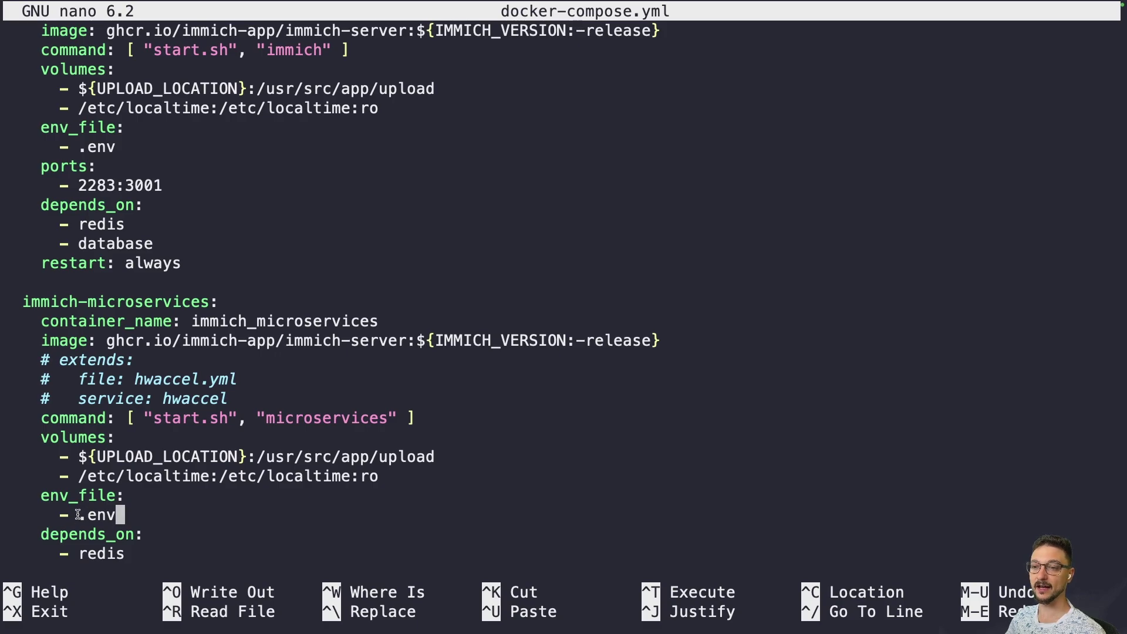
left_click_drag(83, 515, 117, 516)
left_click(130, 516)
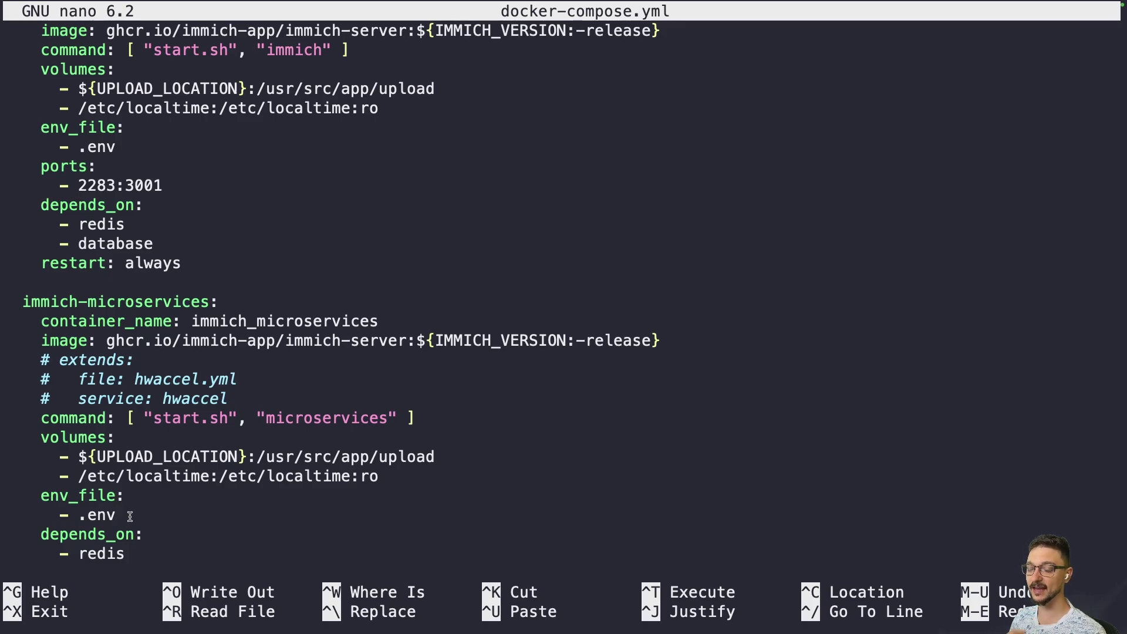
Read the immich-microservices dependencies and the immich-machine-learning service, including its image, cache volume and env_file entries
key("Down")
key("Down")
key("Down")
key("Down")
key("Down")
key("Down")
key("Down")
key("Down")
key("Down")
key("Down")
key("Down")
key("Down")
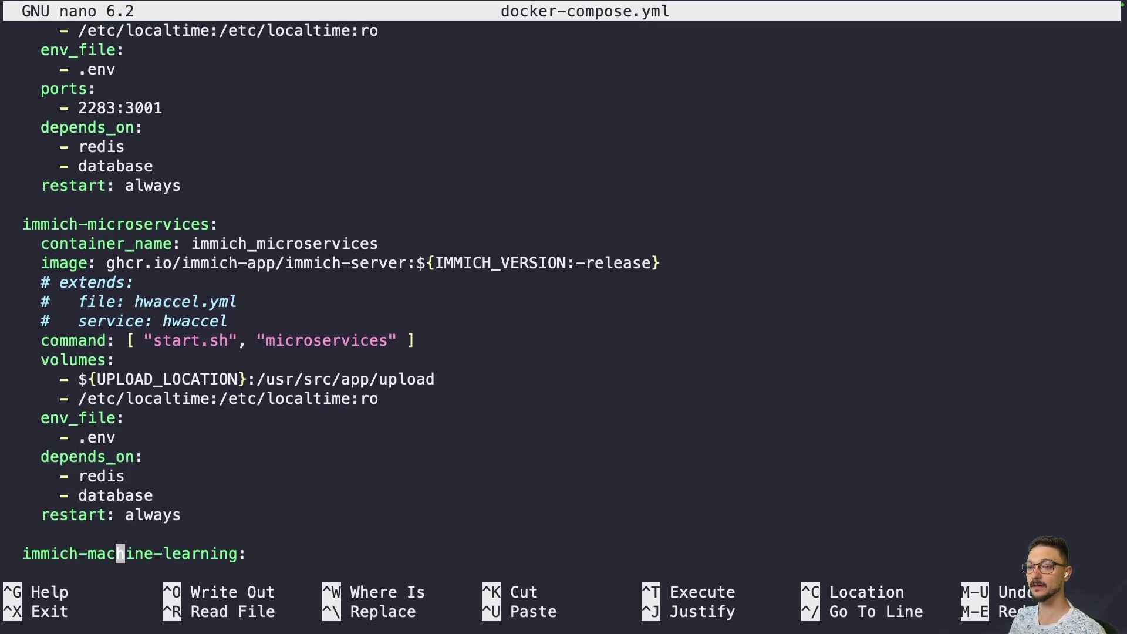
key("Down")
key("Down")
key("Down")
key("Down")
key("Down")
key("Down")
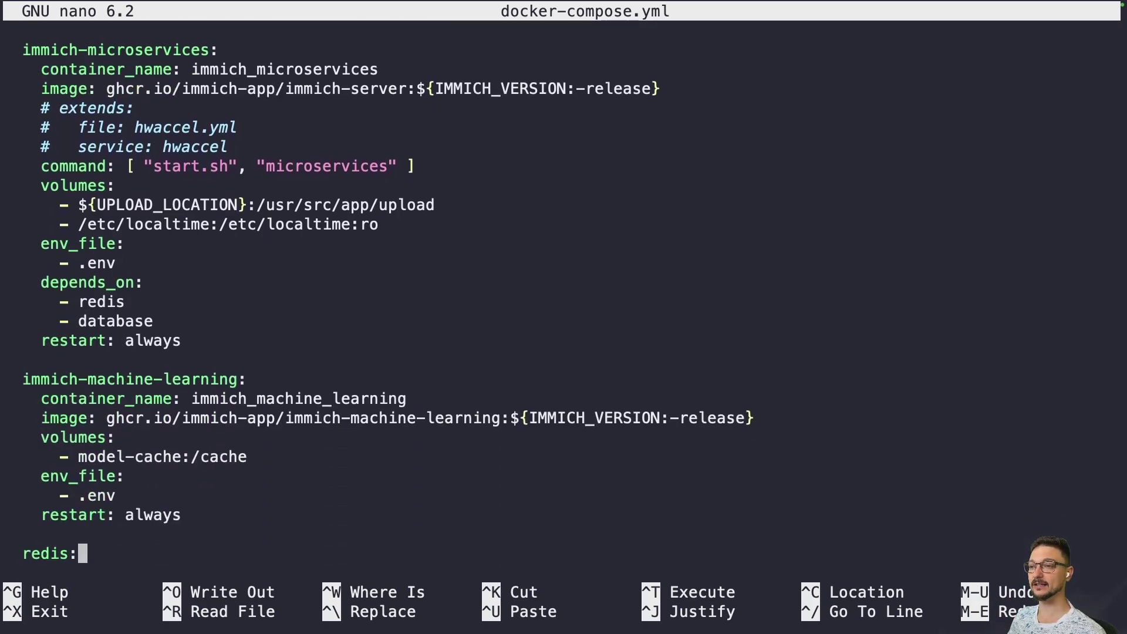
Read the redis and database services, including the Postgres environment variables and the database's data volume
key("Down")
key("Down")
key("Down")
key("Down")
key("Down")
key("Down")
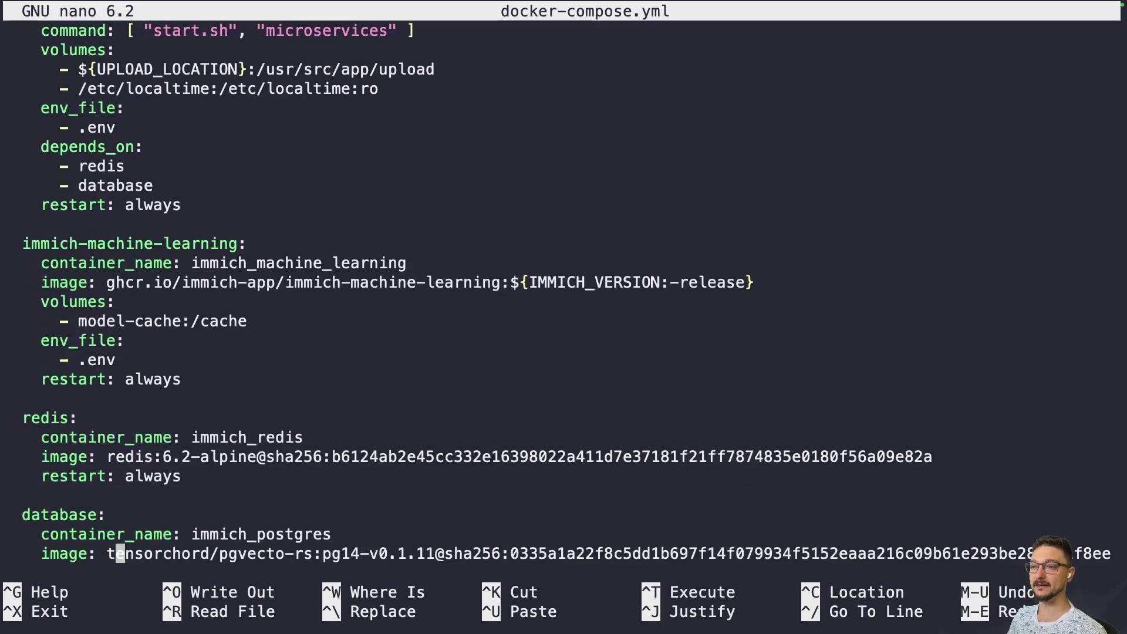
key("Down")
key("Down")
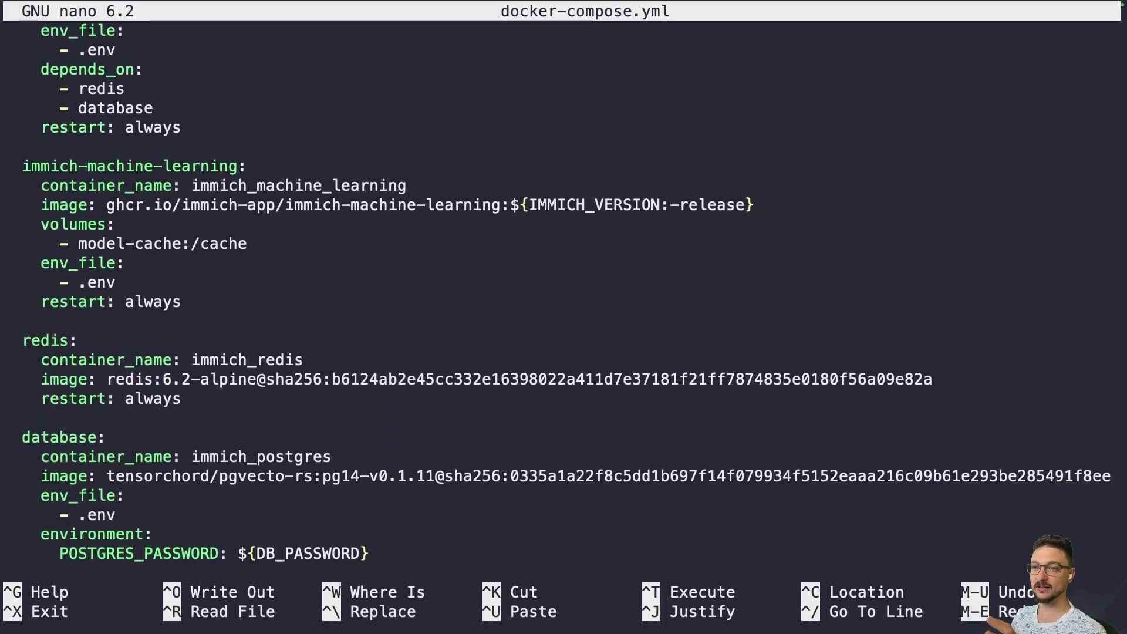
key("Down")
key("Down")
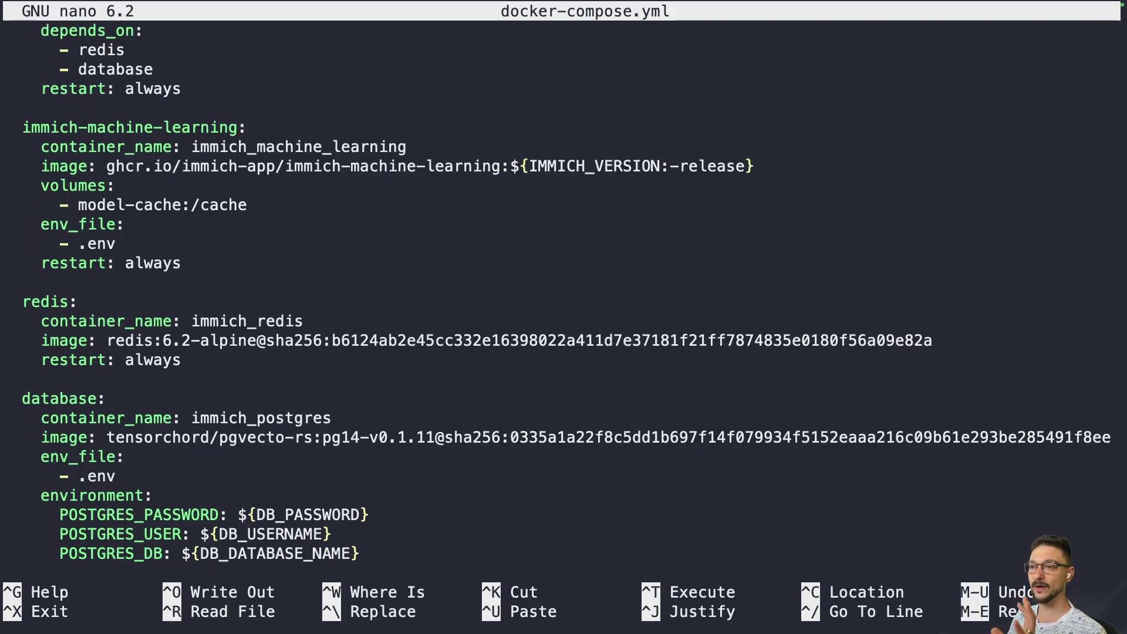
key("Down")
key("Down")
key("Down")
key("Down")
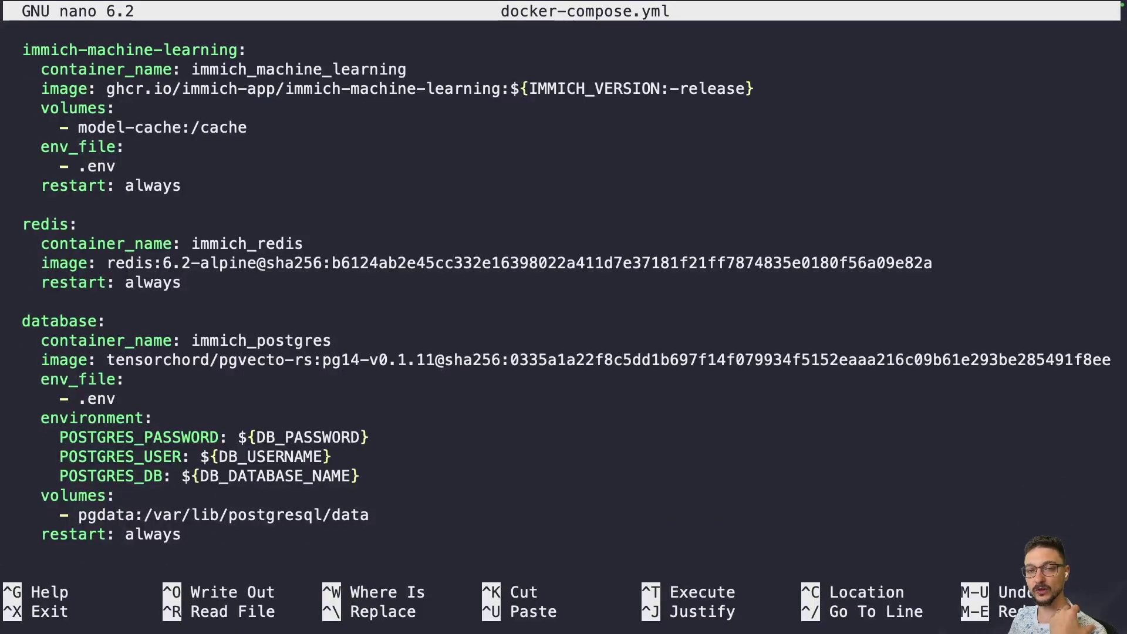
Examine the top-level volumes section at the end of docker-compose.yml, with its pgdata and model-cache entries
key("Return")
type("volumes:")
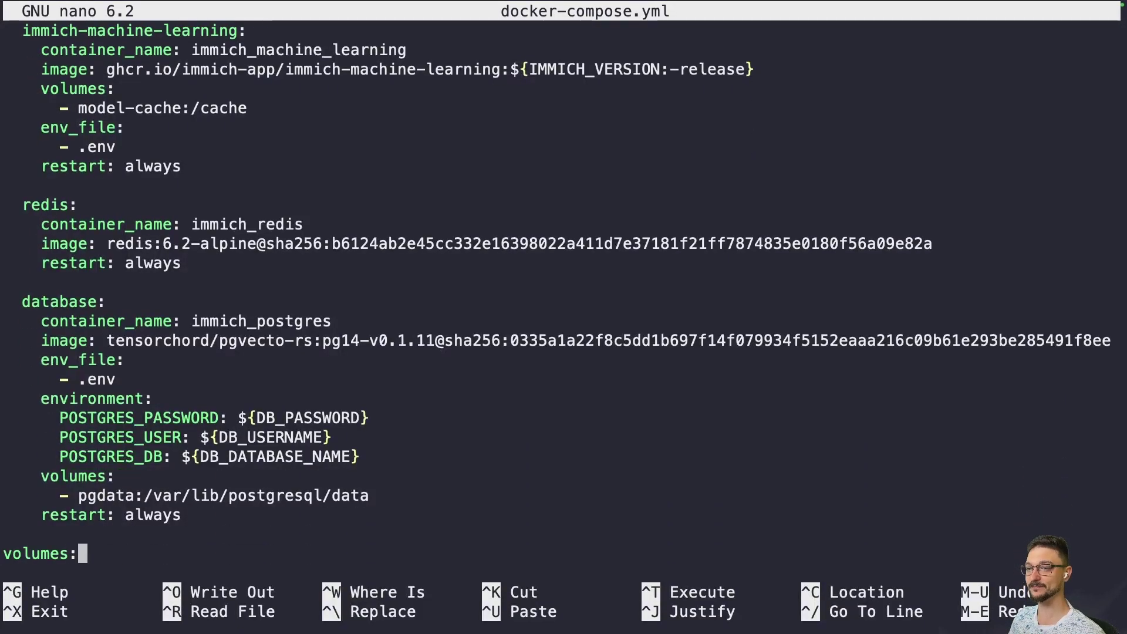
key("Return")
type("pgdata:")
key("Return")
type("model-cache:")
key("Return")
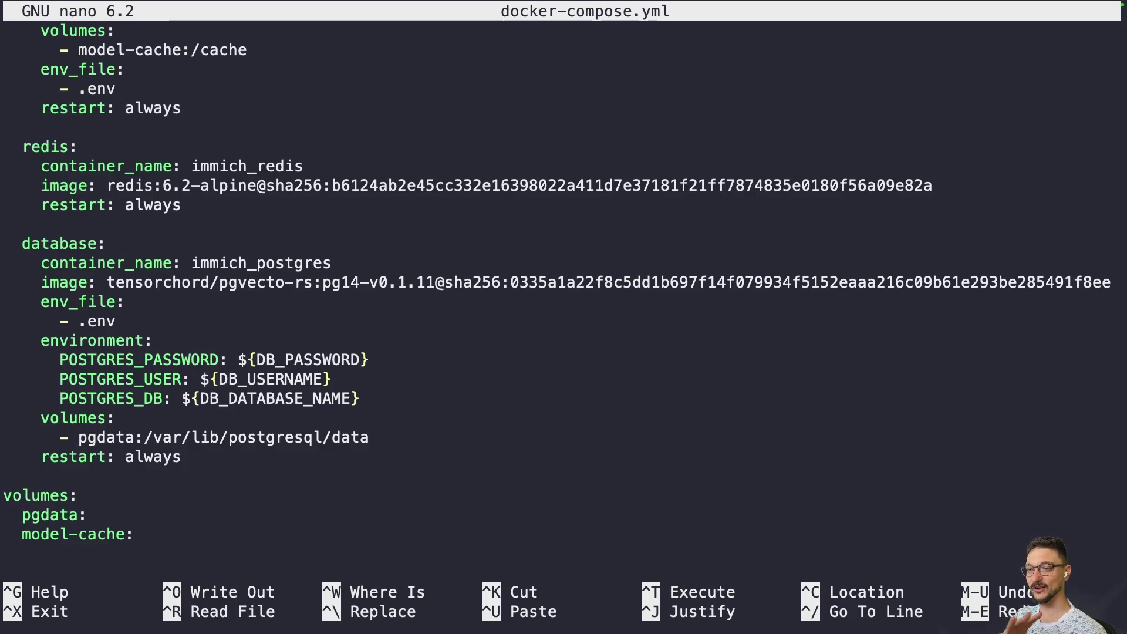
left_click_drag(25, 508, 86, 512)
left_click(172, 535)
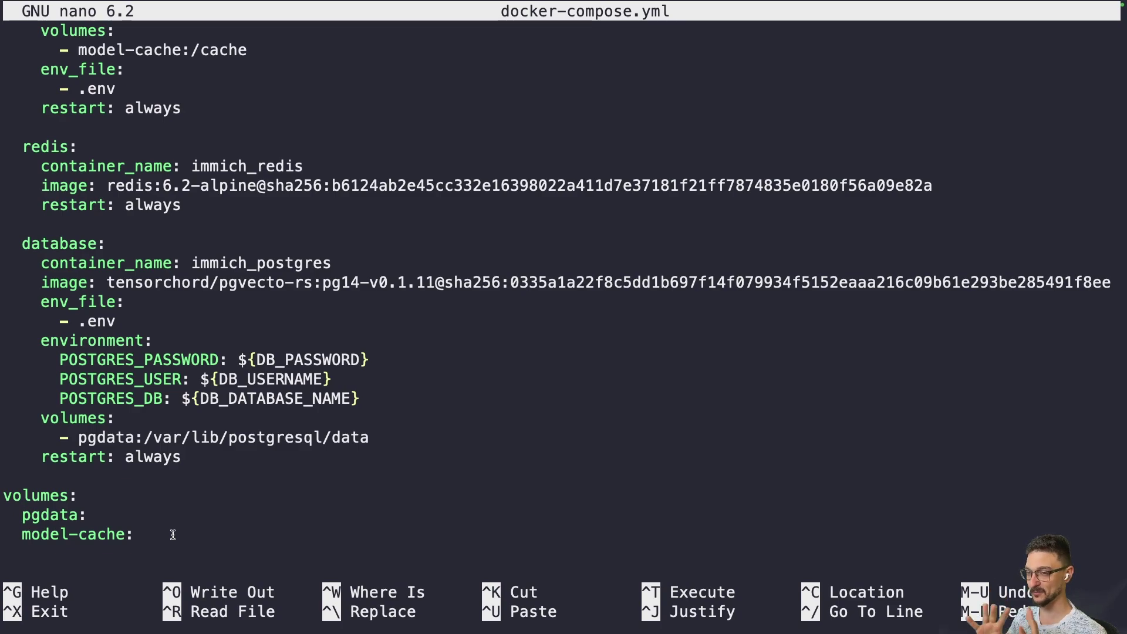
Save docker-compose.yml under its existing name and exit the nano editor
key("ctrl+o")
key("Return")
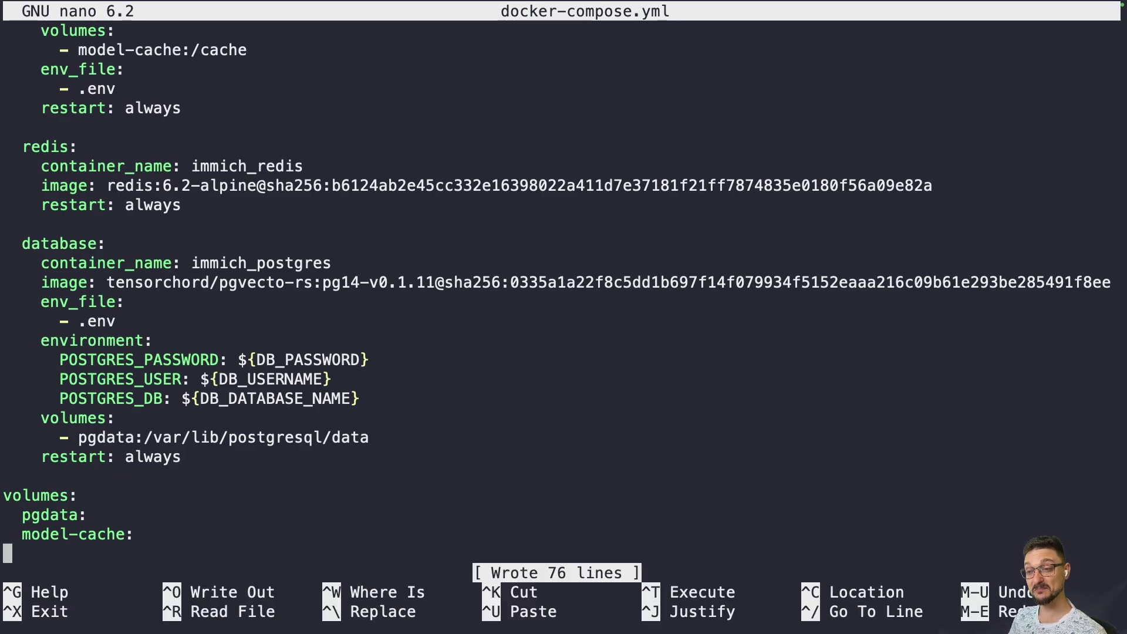
key("ctrl+x")
Copy the wget command for the .env file from the Immich install docs in the browser and run it in the terminal
key("super+Tab")
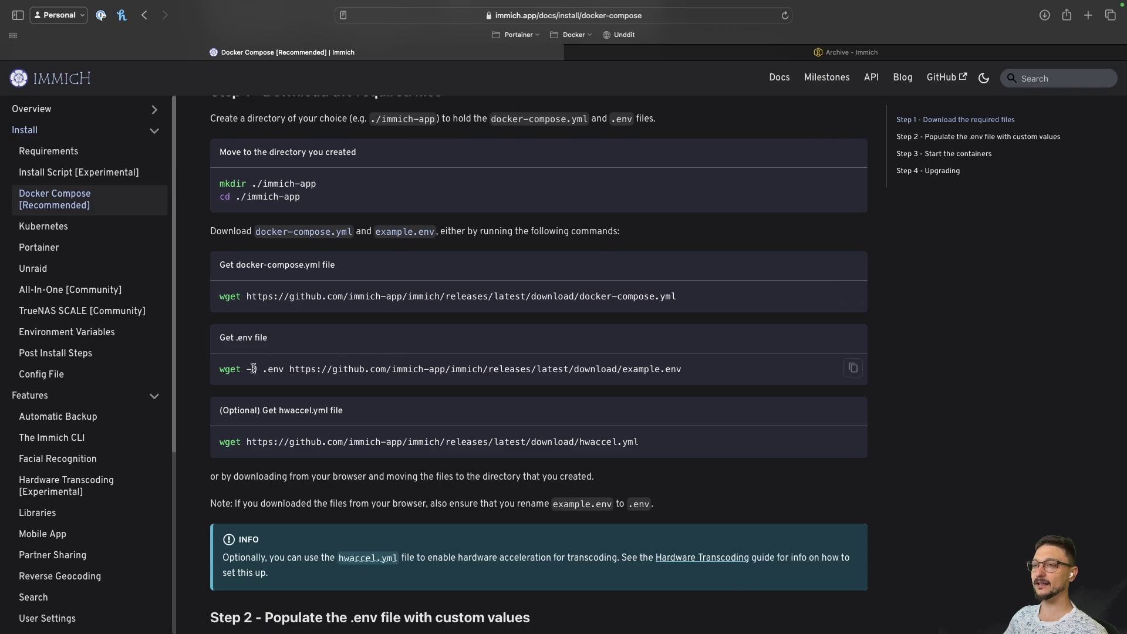
left_click_drag(212, 374, 699, 388)
left_click(682, 383)
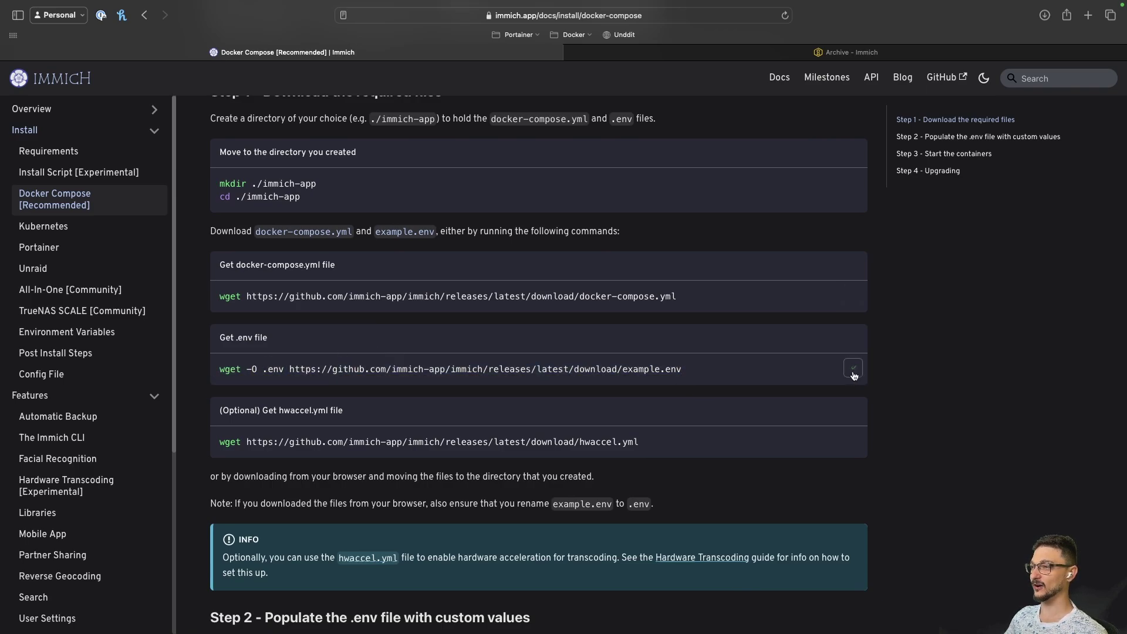
key("super+Tab")
key("super+v")
key("Return")
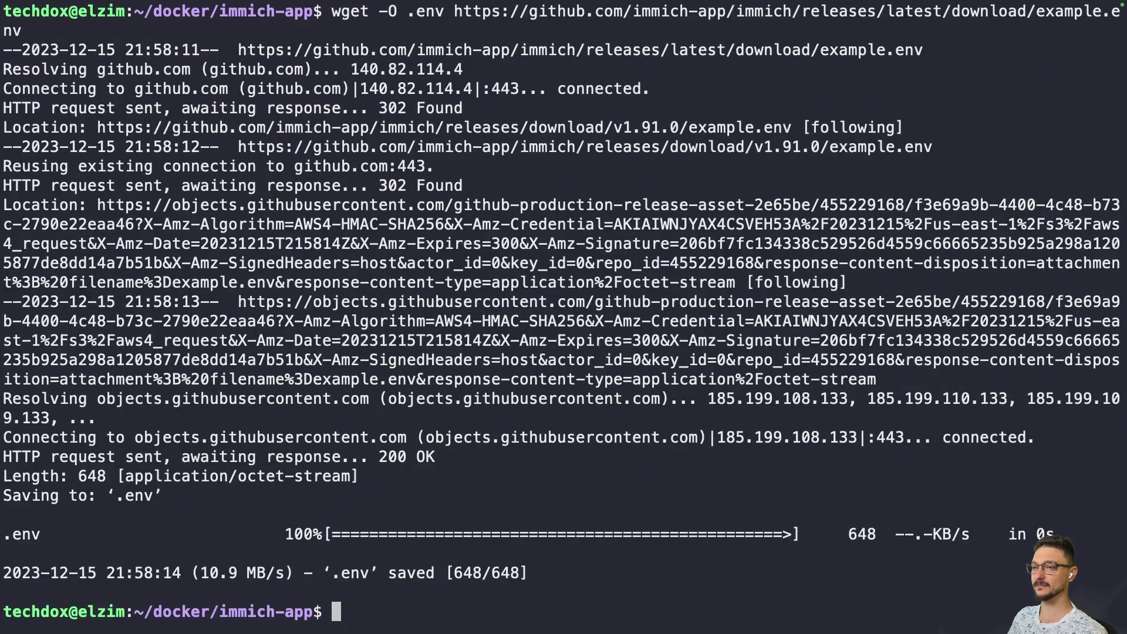
List the contents of the immich-app directory and open .env in the nano editor
type("ls")
key("Return")
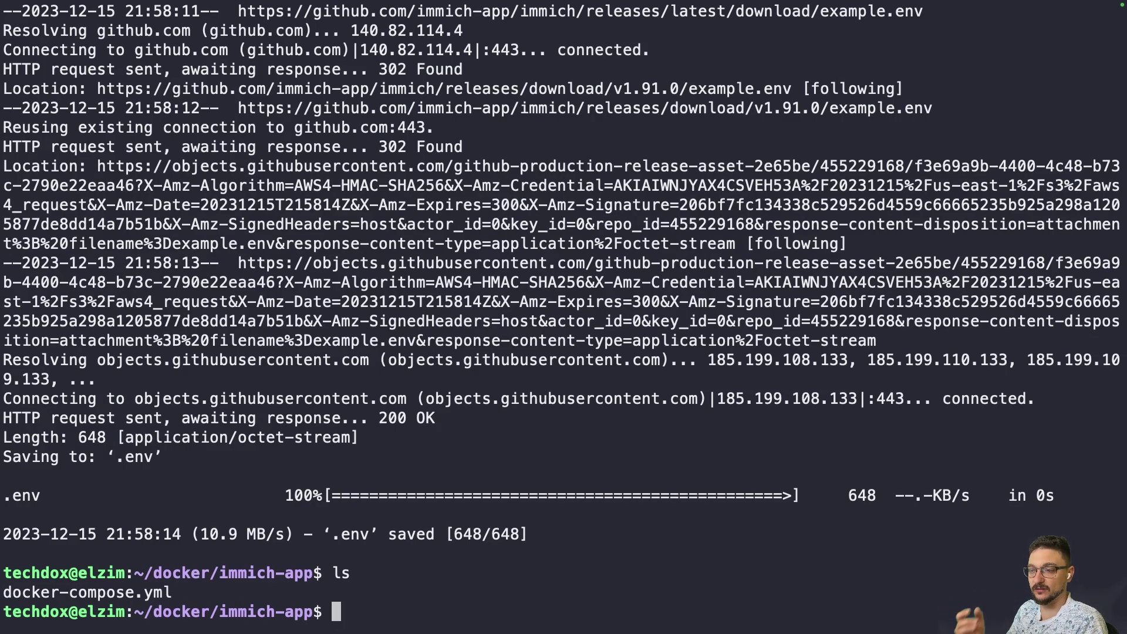
type("nano .env")
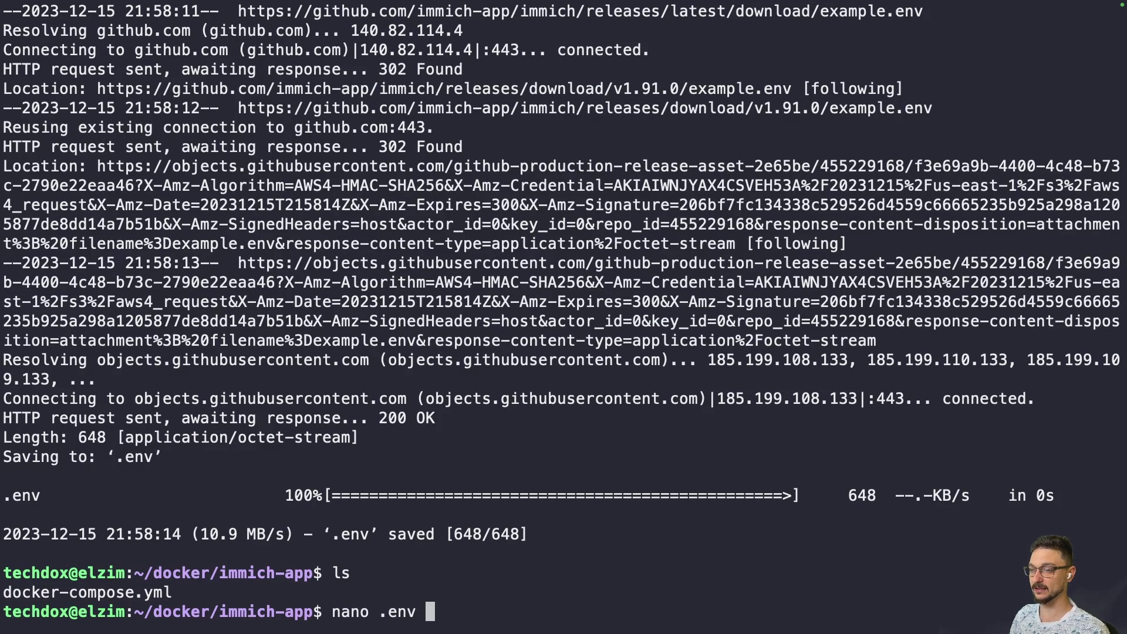
key("Return")
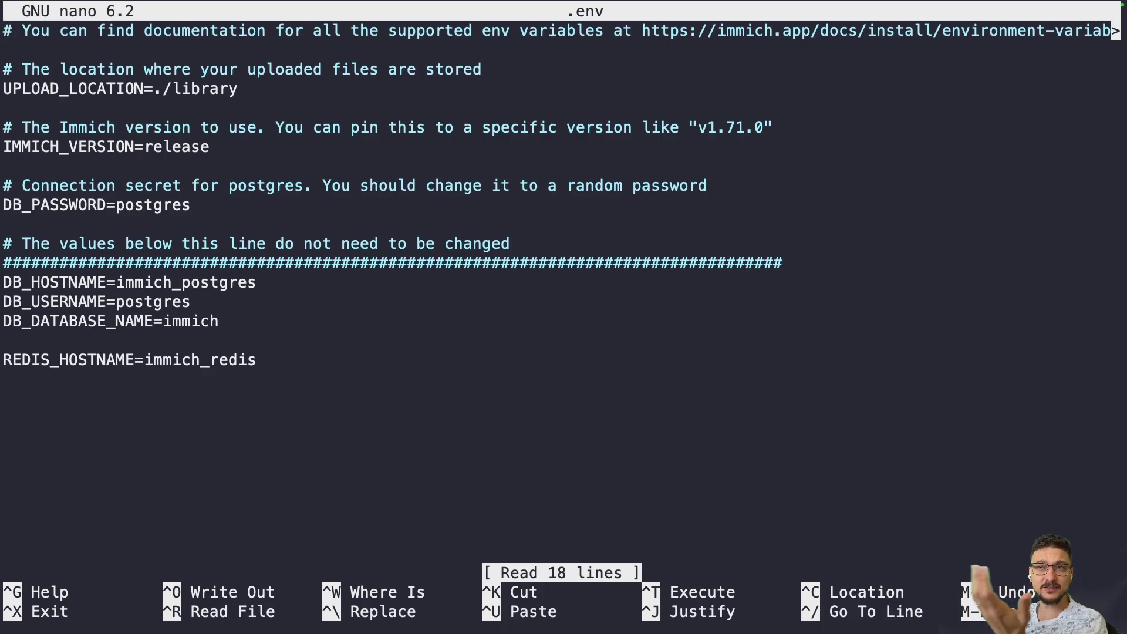
Examine the UPLOAD_LOCATION, IMMICH_VERSION and DB_PASSWORD variables in the .env file
key("Down")
key("Down")
key("Down")
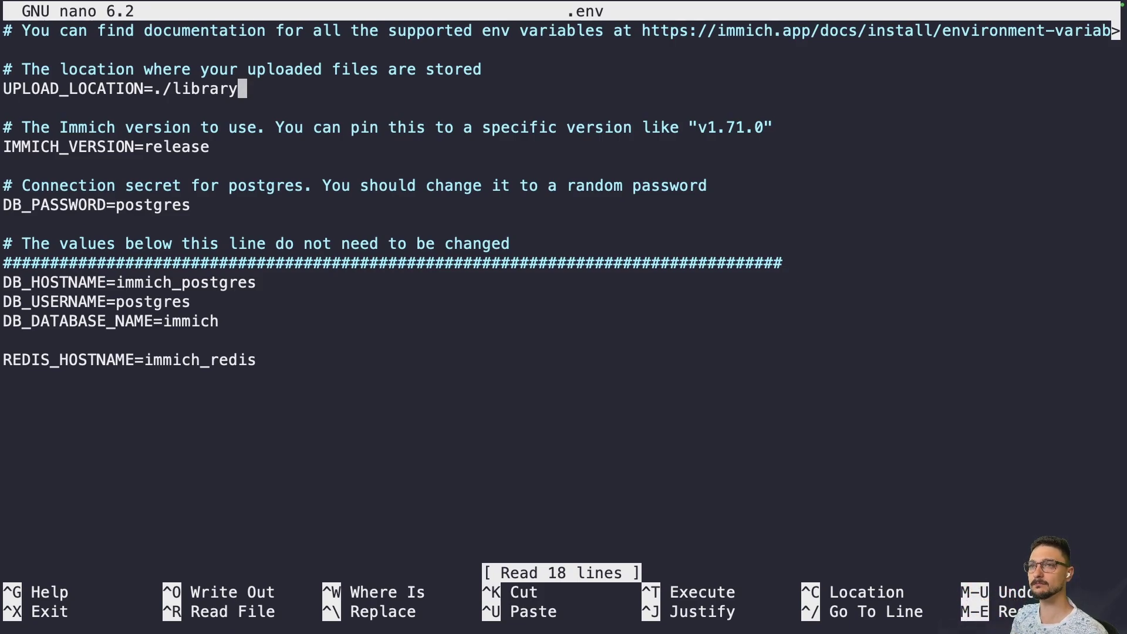
key("Down")
key("Down")
key("Down")
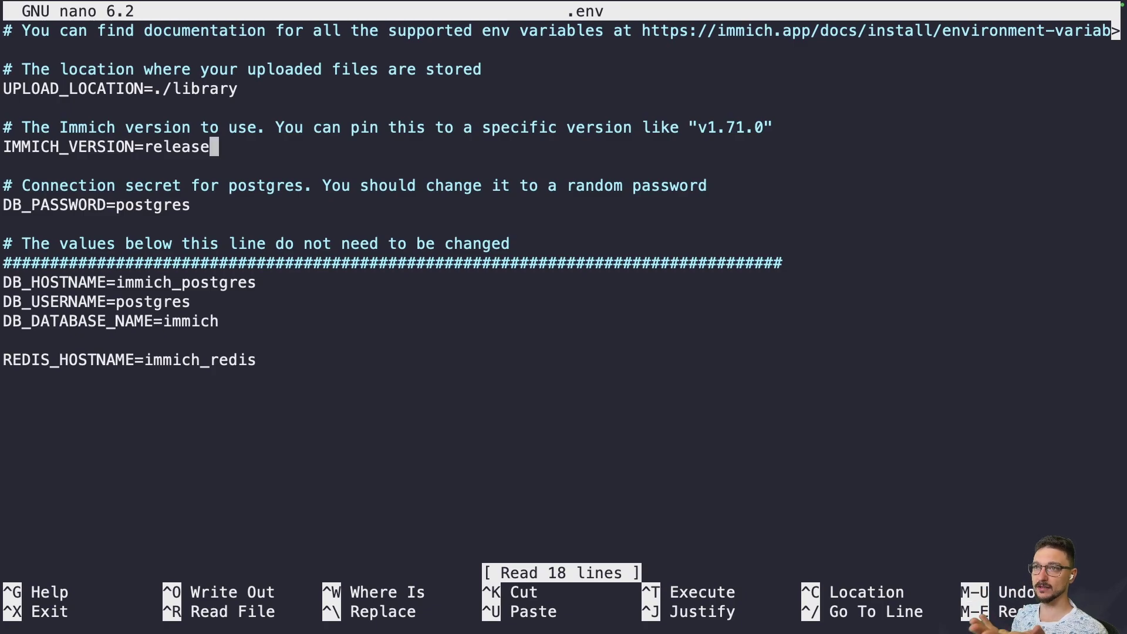
key("Down")
key("Down")
key("Down")
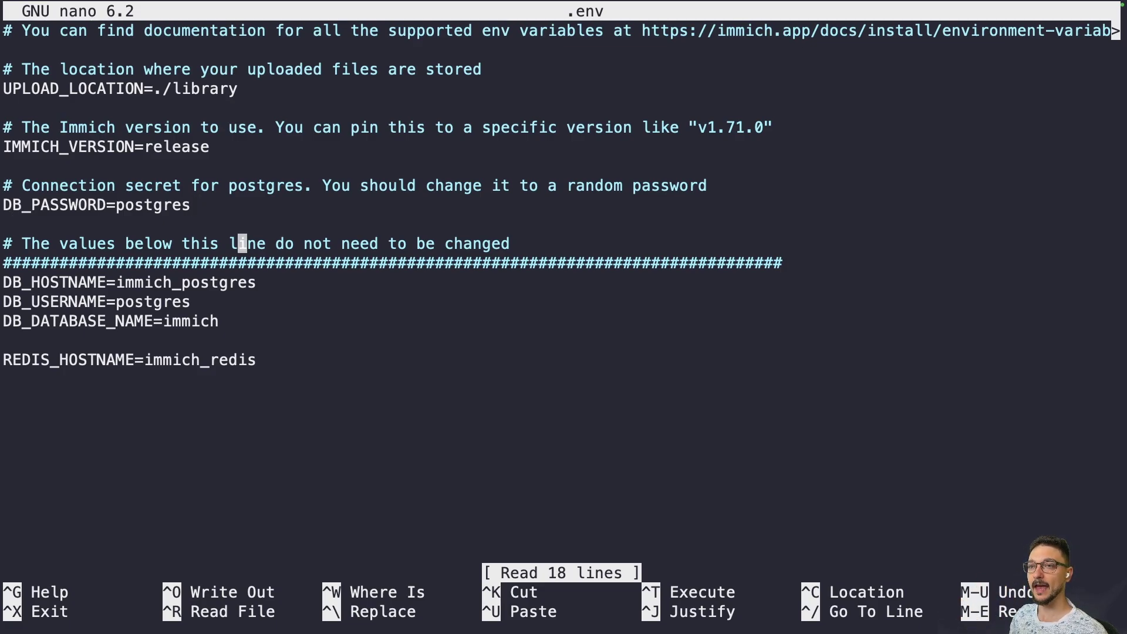
Examine the database hostname, username and name variables and the REDIS_HOSTNAME entry at the end of the .env file
key("Down")
key("Down")
key("Down")
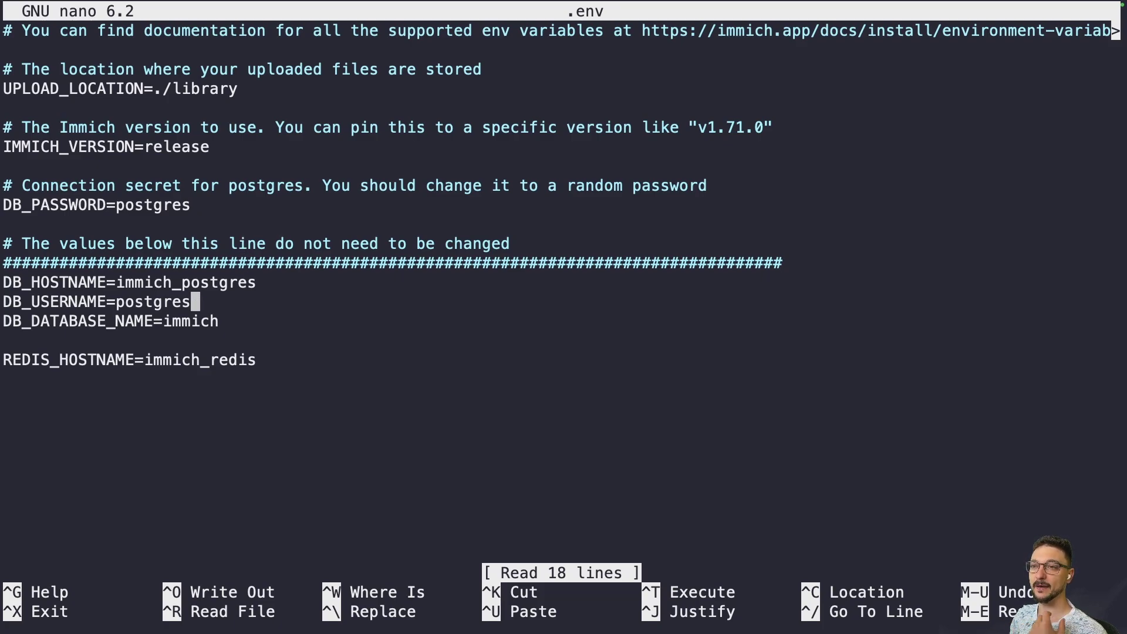
key("Down")
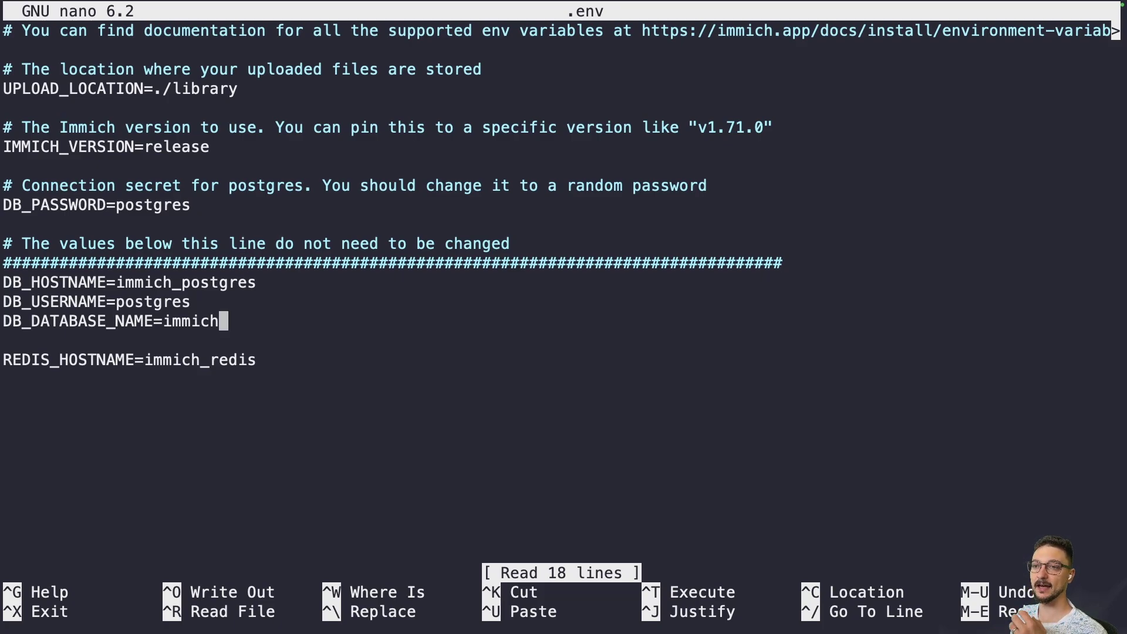
key("Down")
key("Down")
key("Up")
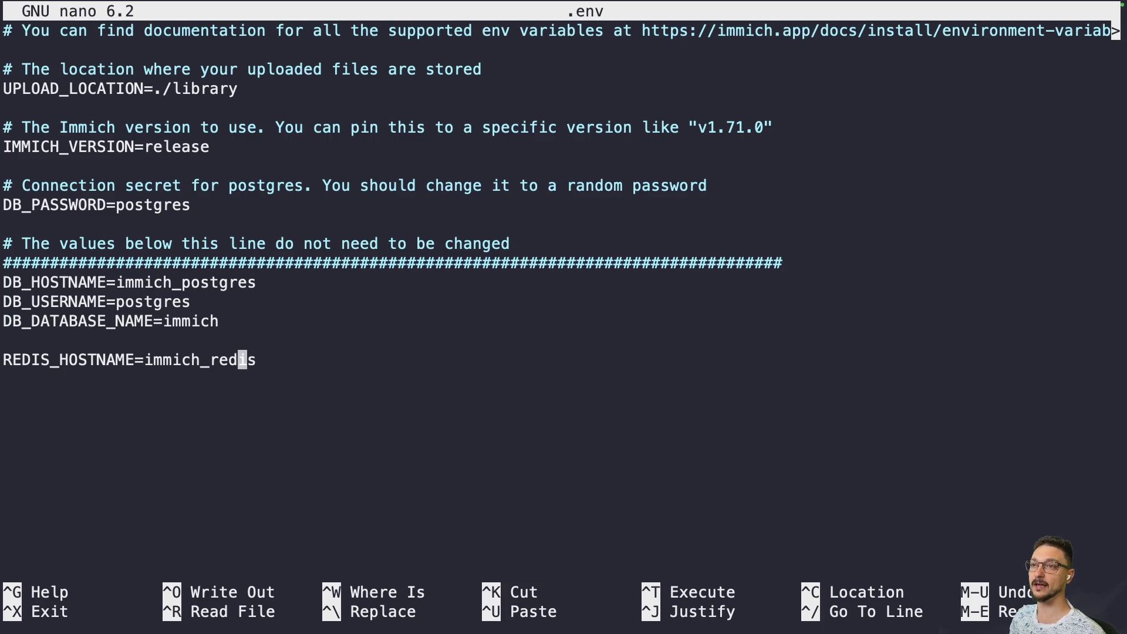
key("Up")
key("Up")
key("Up")
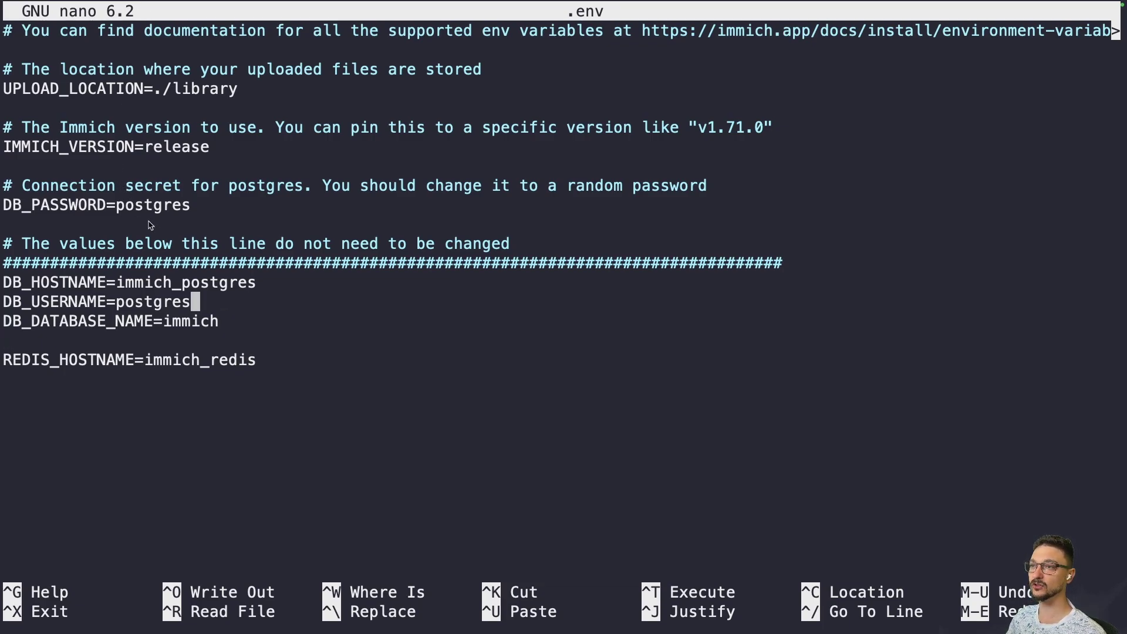
Recheck the comment about values that need no changes, then the values of DB_PASSWORD, UPLOAD_LOCATION and IMMICH_VERSION
left_click_drag(117, 244, 453, 254)
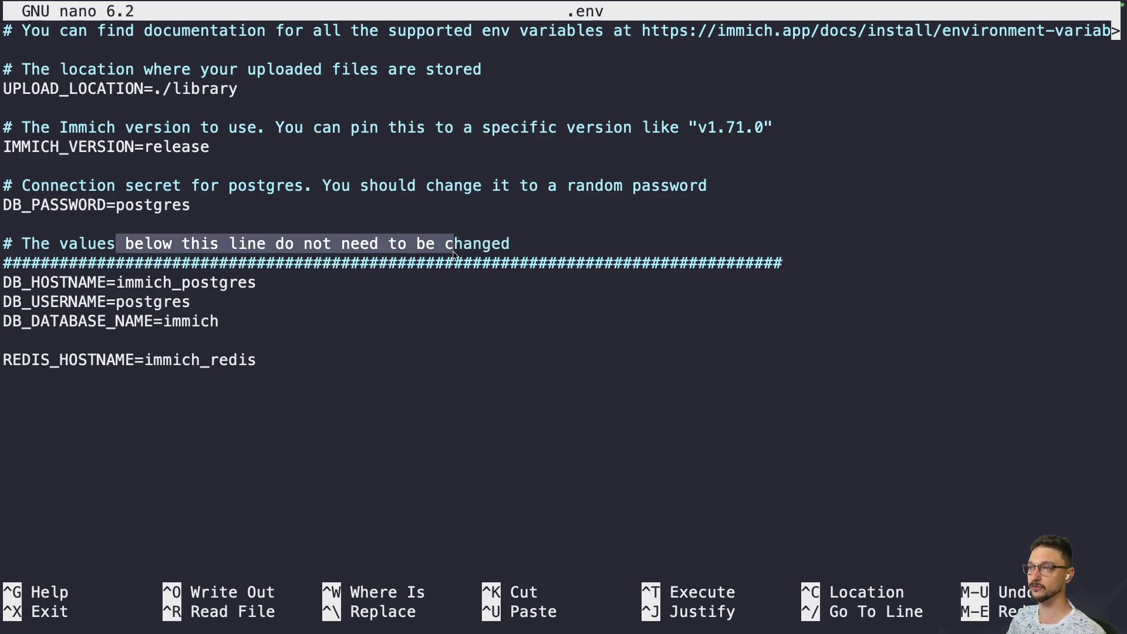
left_click(276, 243)
double_click(139, 207)
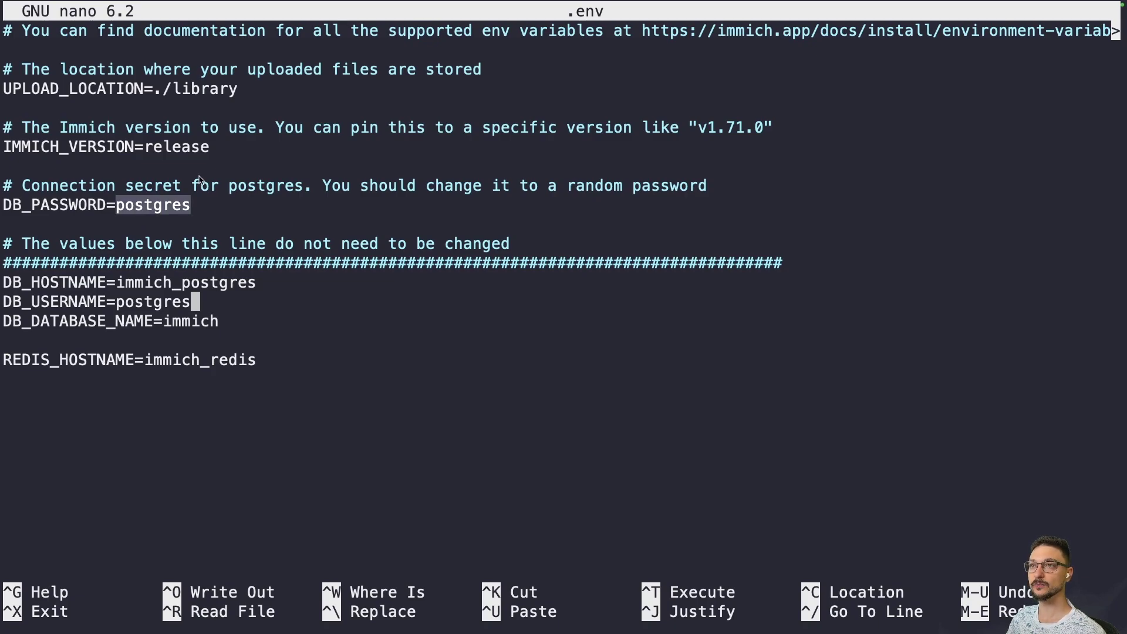
double_click(212, 92)
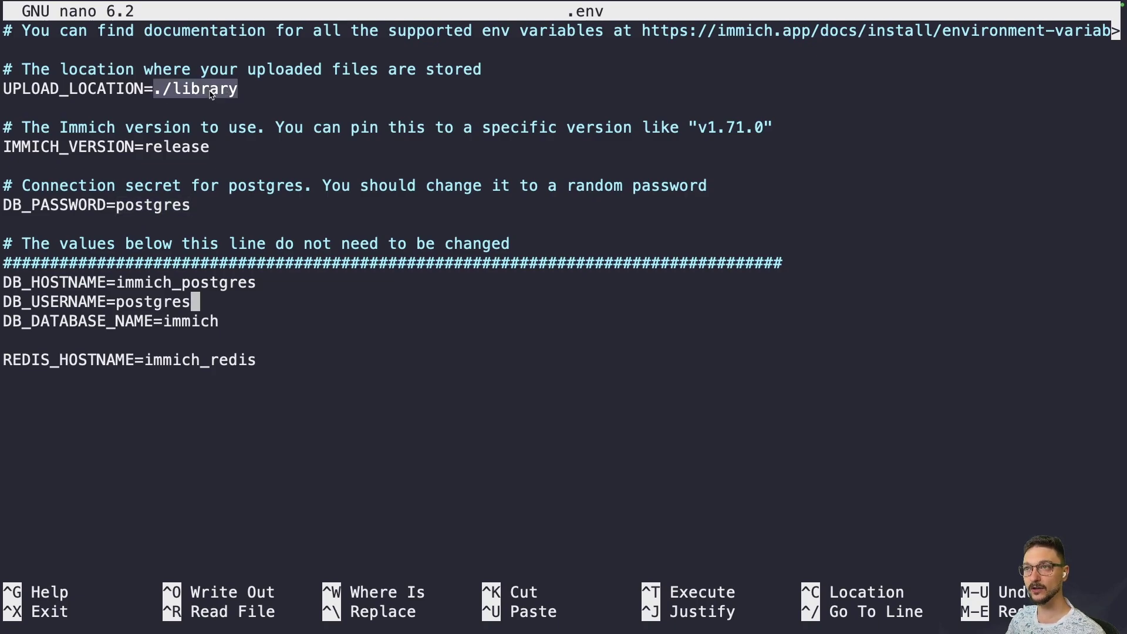
double_click(186, 150)
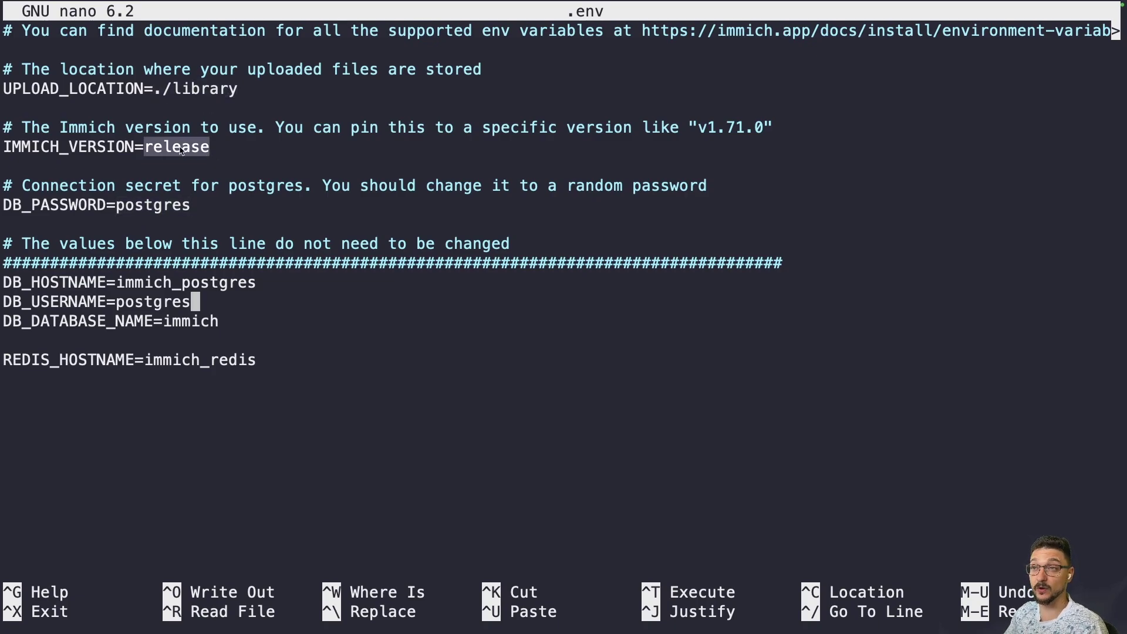
Close .env and download hwaccel.yml into immich-app using the optional wget command from the Immich Docker Compose documentation
left_click(224, 165)
key("ctrl+Right")
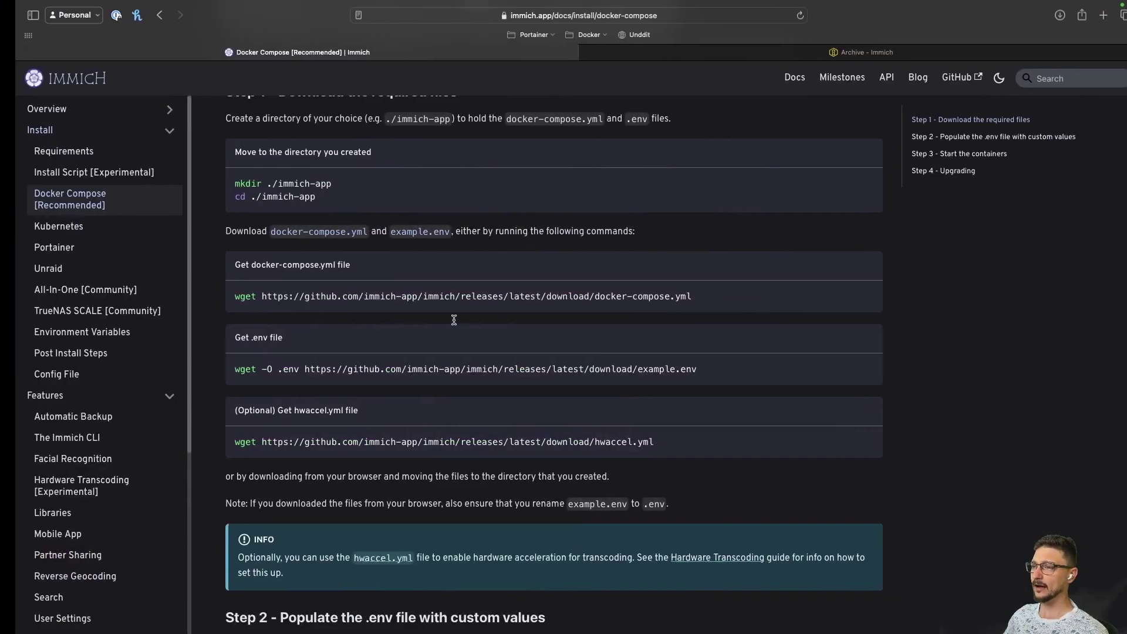
scroll(366, 388, "down", 2)
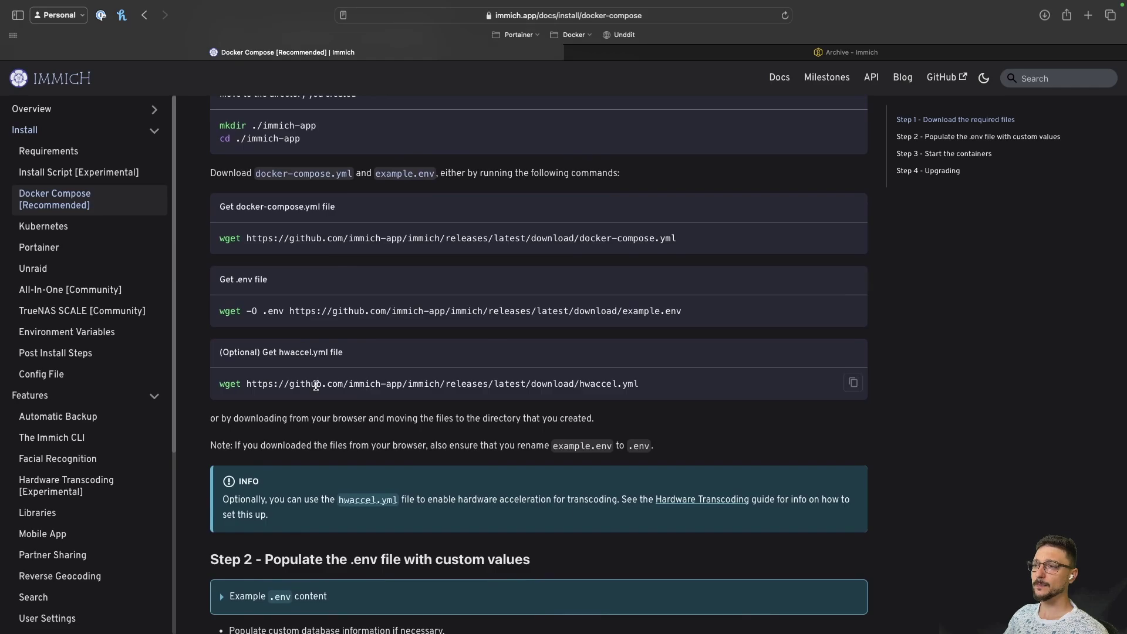
left_click_drag(212, 387, 488, 381)
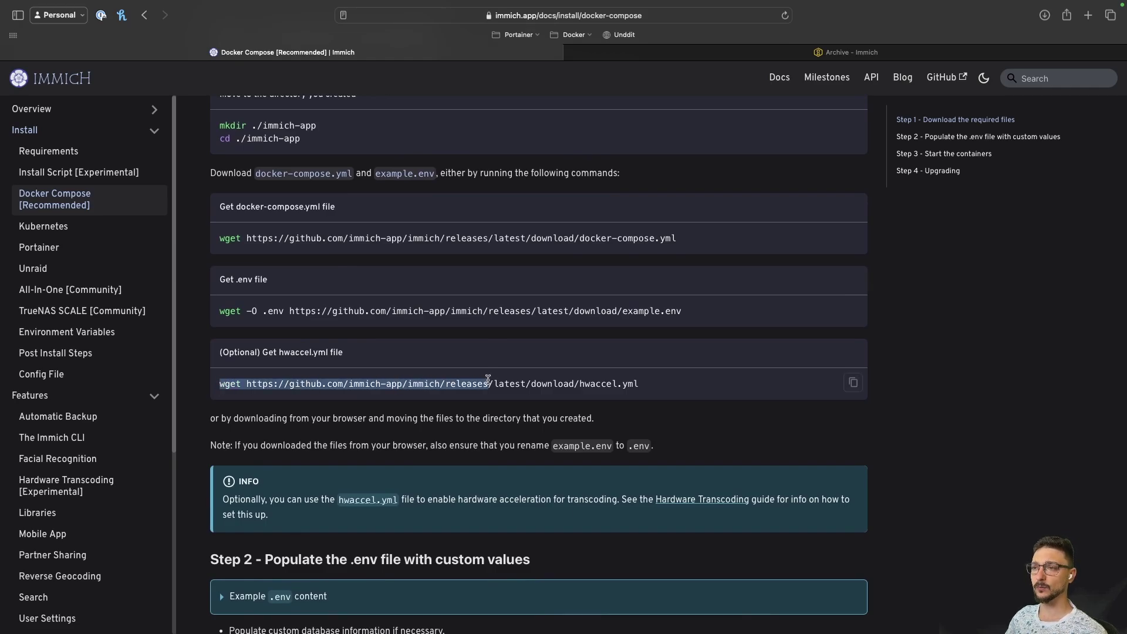
left_click(599, 379)
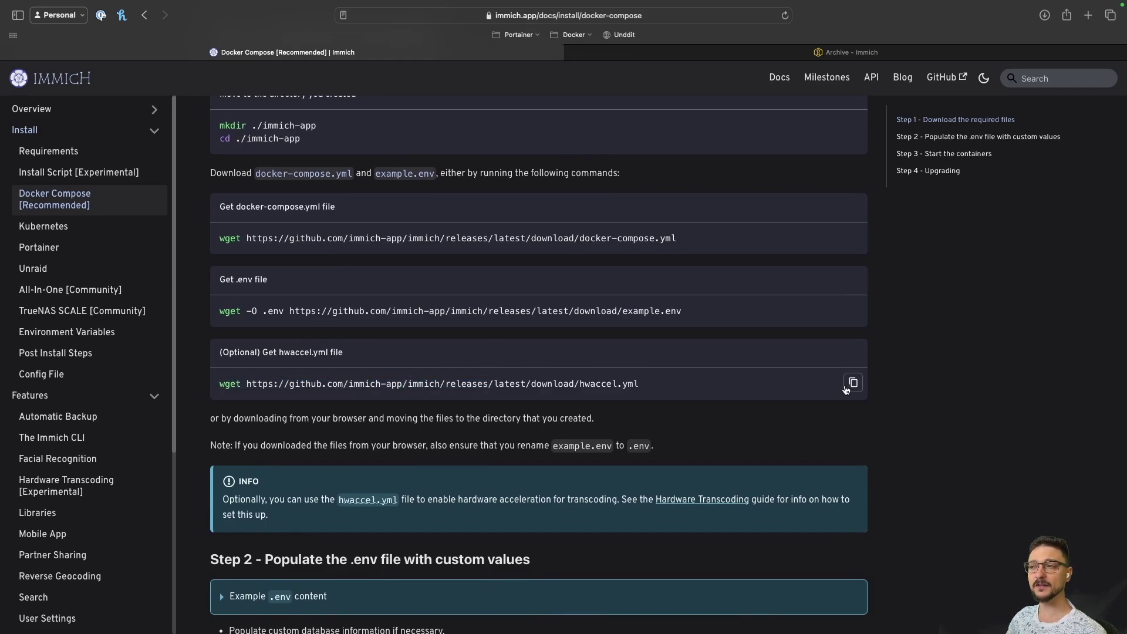
key("ctrl+Left")
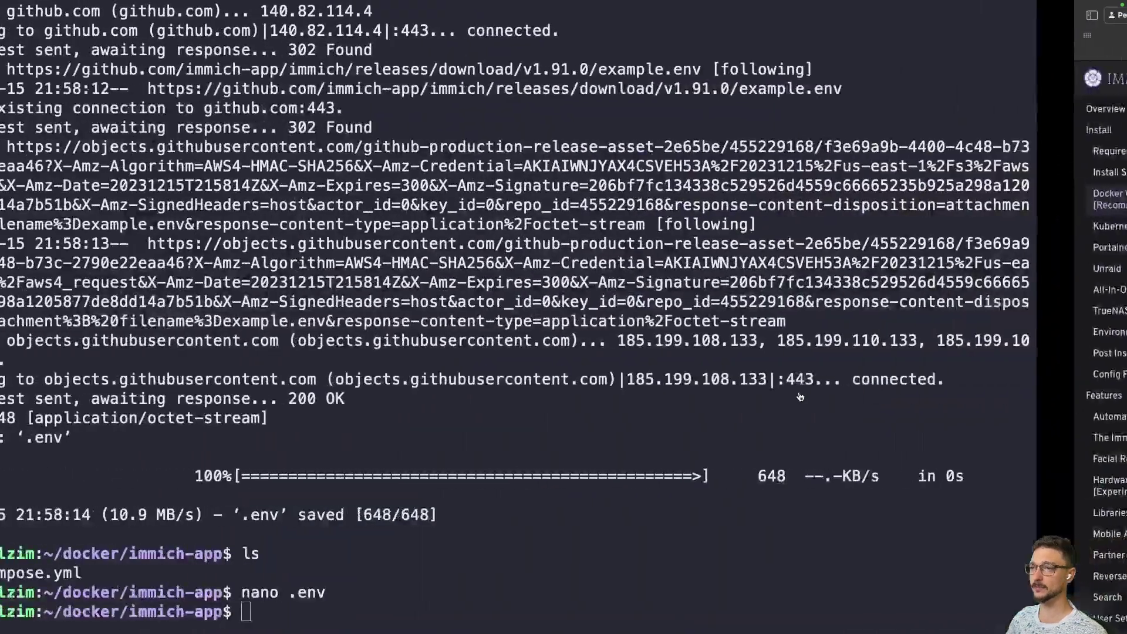
key("Return")
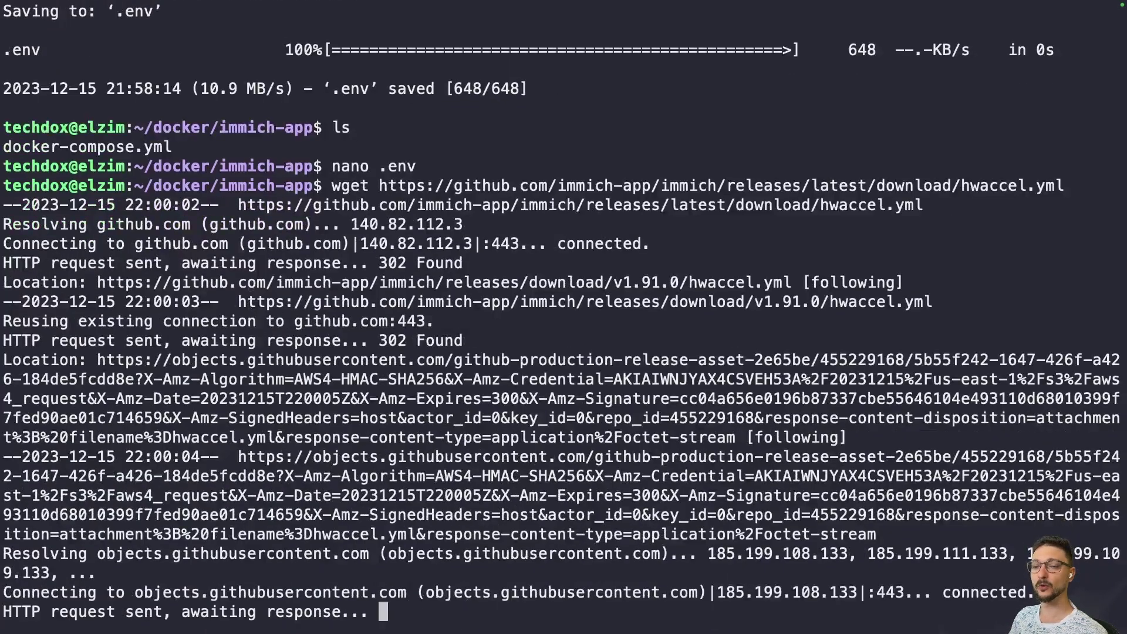
List the immich-app directory in a cleared terminal and open docker-compose.yml in nano
type("clear")
key("Return")
type("ls")
key("Return")
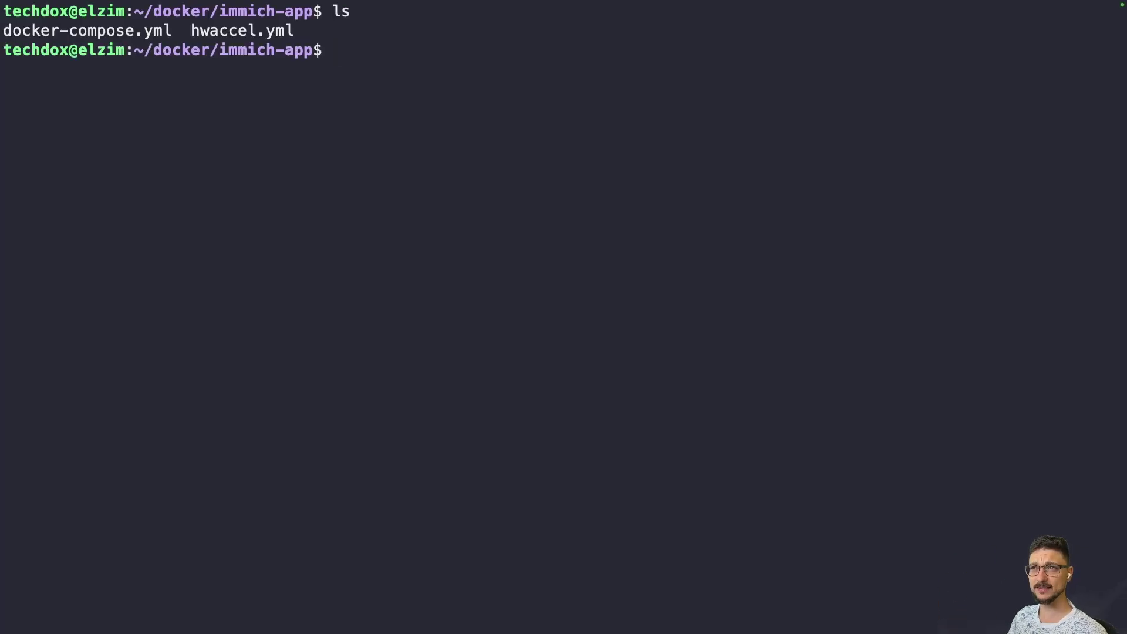
type("nano do")
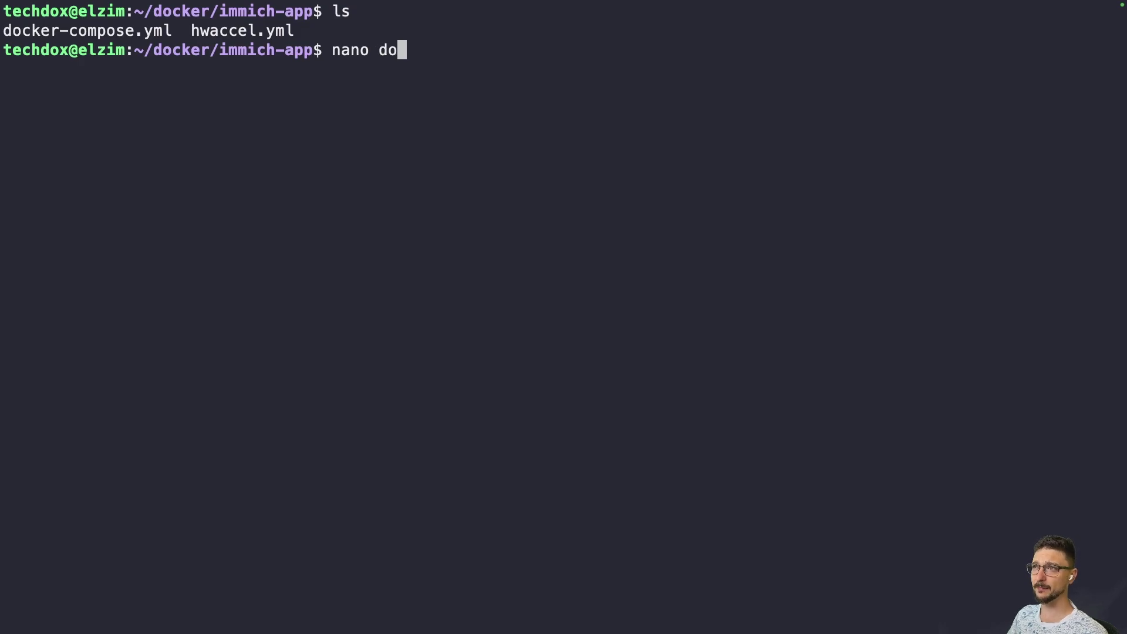
key("Tab")
key("Return")
Uncomment the extends, file: hwaccel.yml and service: hwaccel lines of the immich-microservices service
scroll(563, 294, "down", 10)
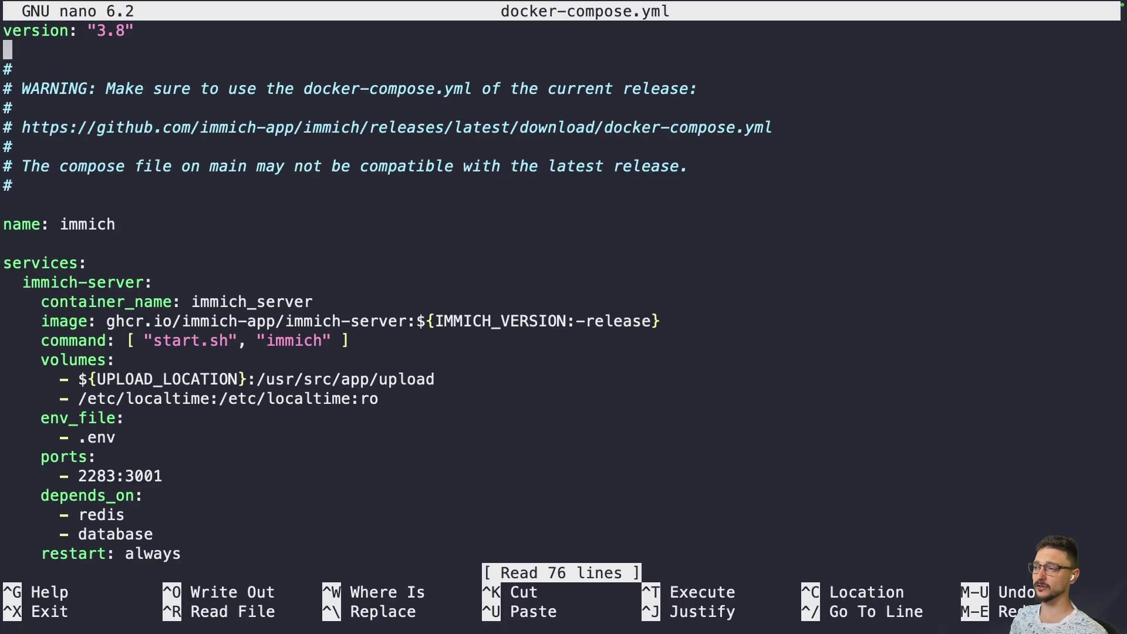
left_click(55, 457)
left_click(54, 417)
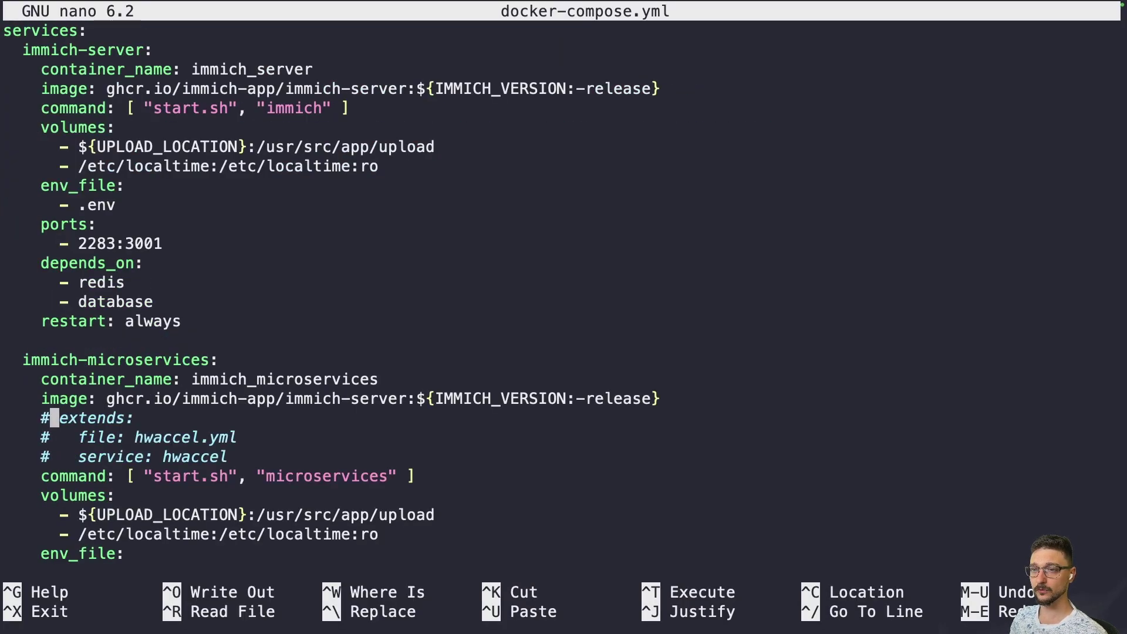
left_click(54, 437)
left_click(54, 456)
key("BackSpace")
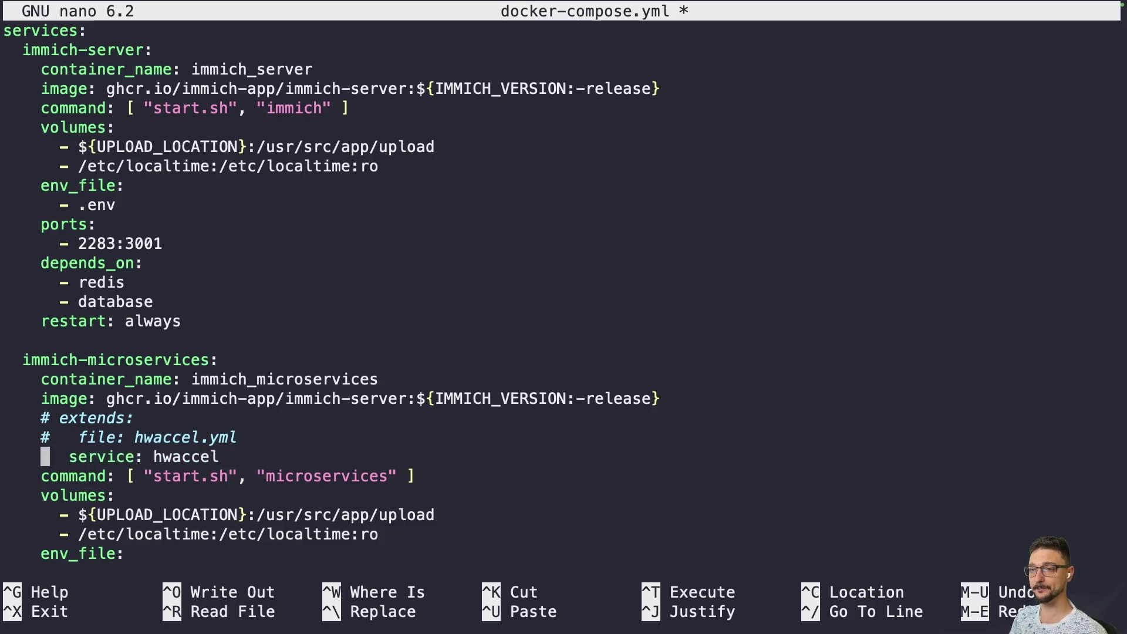
left_click(54, 437)
key("BackSpace")
left_click(45, 417)
key("Delete")
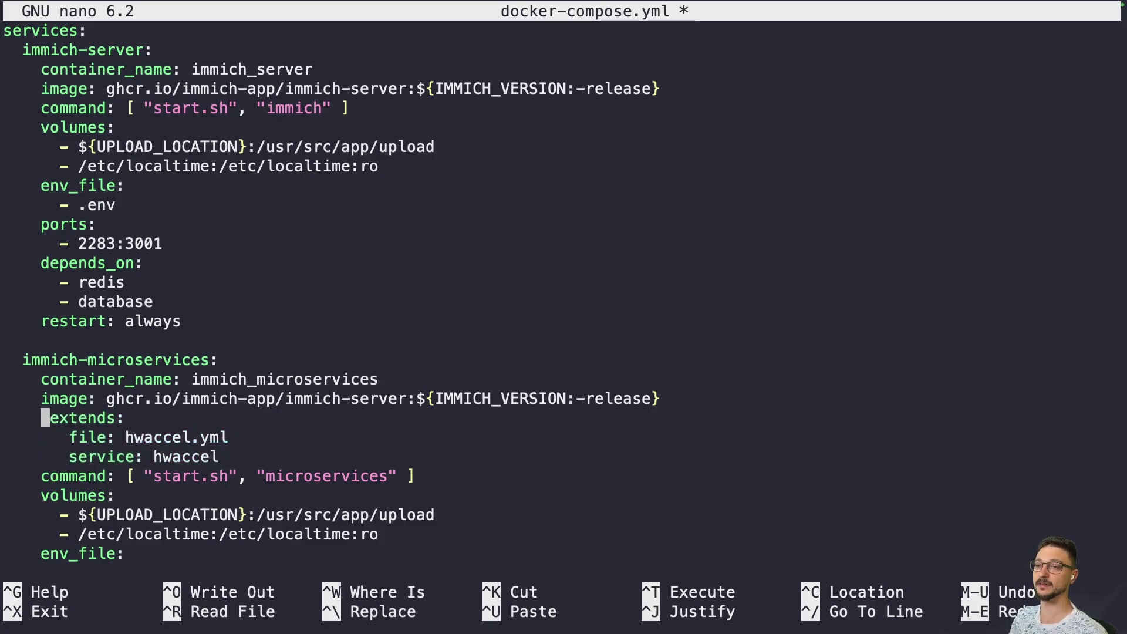
Examine the indentation of the extends block and its file line under immich-microservices
key("Right")
key("Right")
key("Right")
key("Right")
key("Right")
key("Right")
key("Right")
left_click(17, 437)
left_click(35, 436)
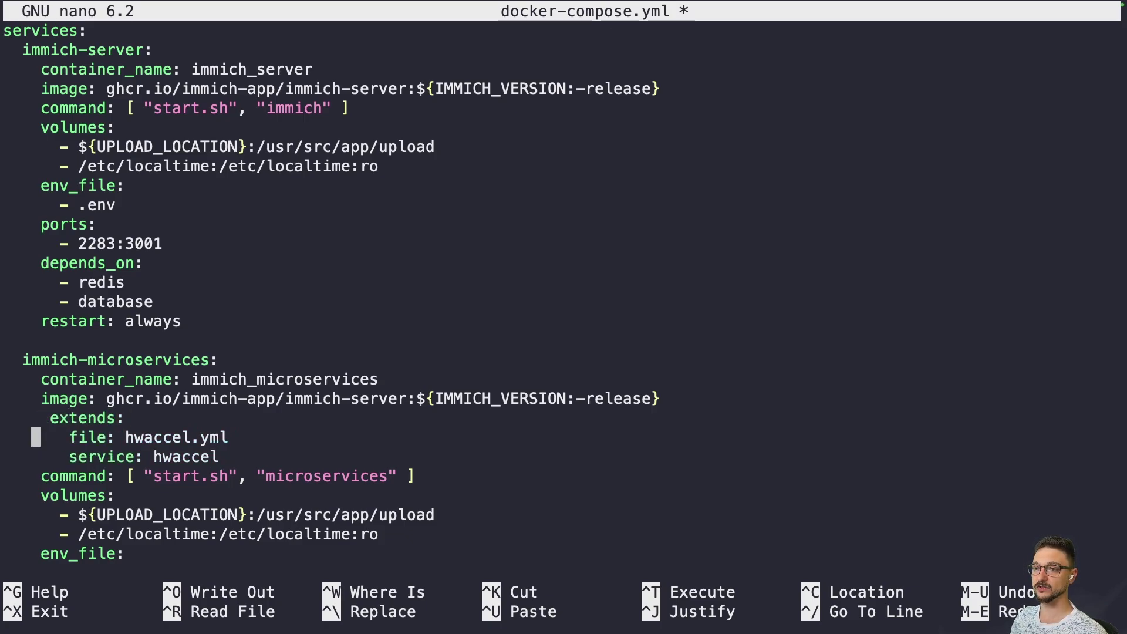
left_click(17, 436)
Comment out the extends, file and service lines under immich-microservices again with # and write out docker-compose.yml
left_click(131, 417)
left_click(101, 417)
key("Left")
key("Left")
key("Left")
key("Left")
key("Left")
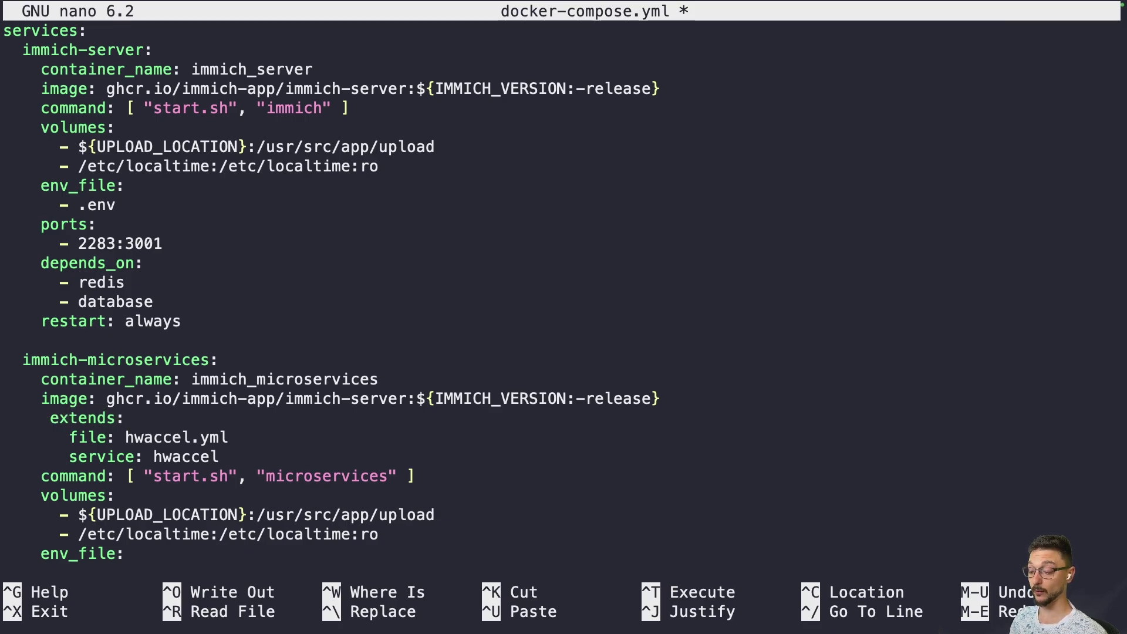
type("#")
key("Down")
key("Left")
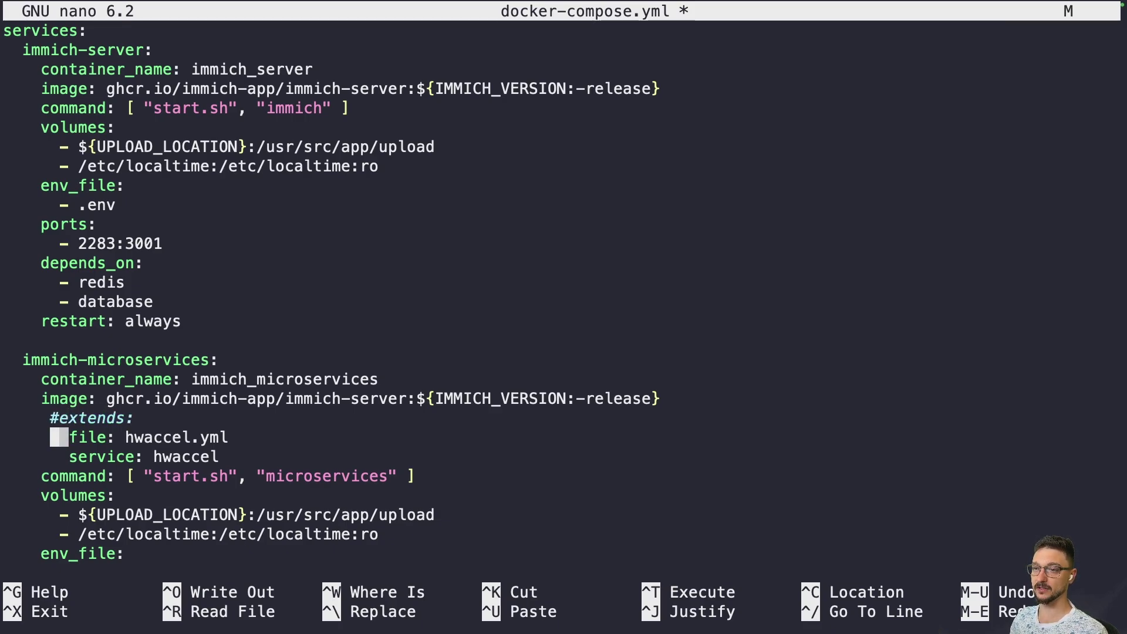
type("#")
key("Down")
key("Left")
type("#")
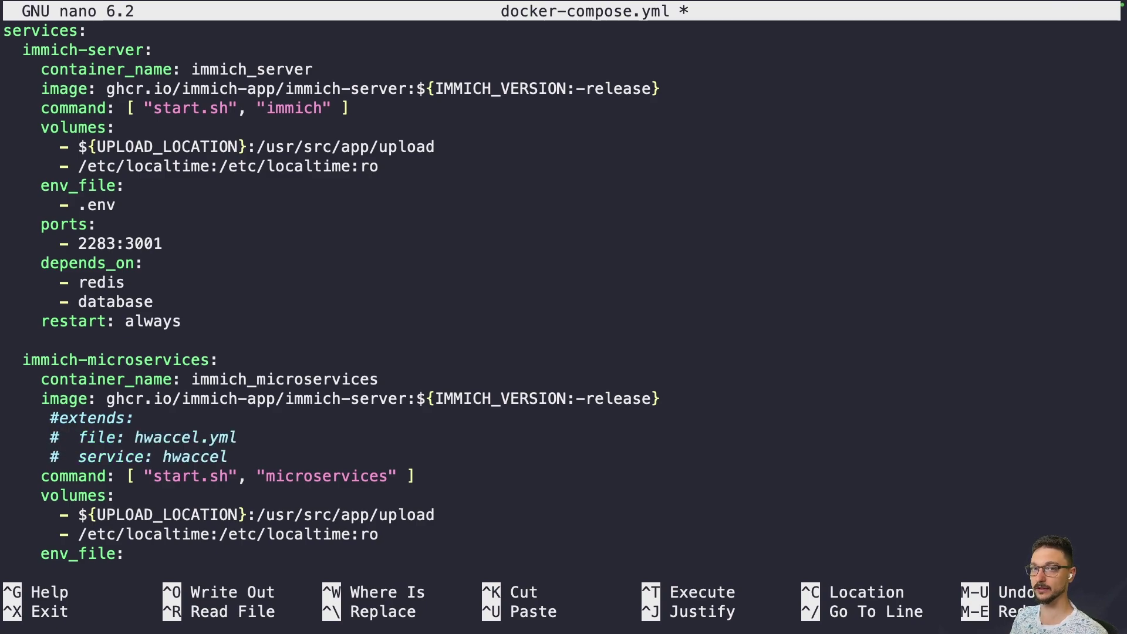
key("ctrl+o")
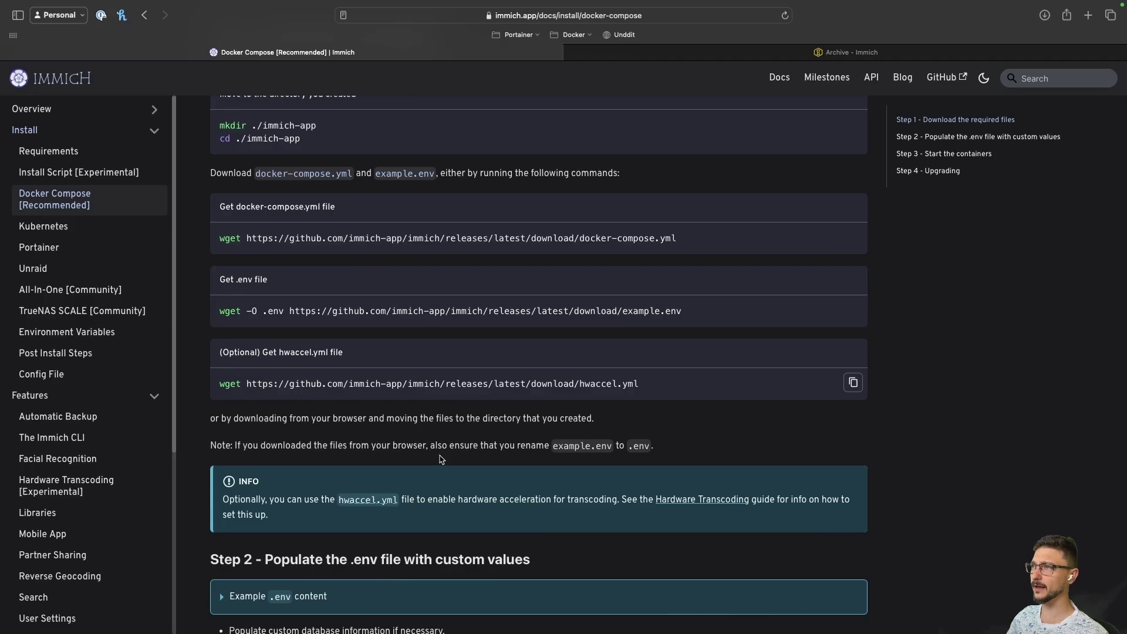
Review the Immich documentation on populating the .env file and the docker compose command for starting the containers
scroll(426, 379, "down", 5)
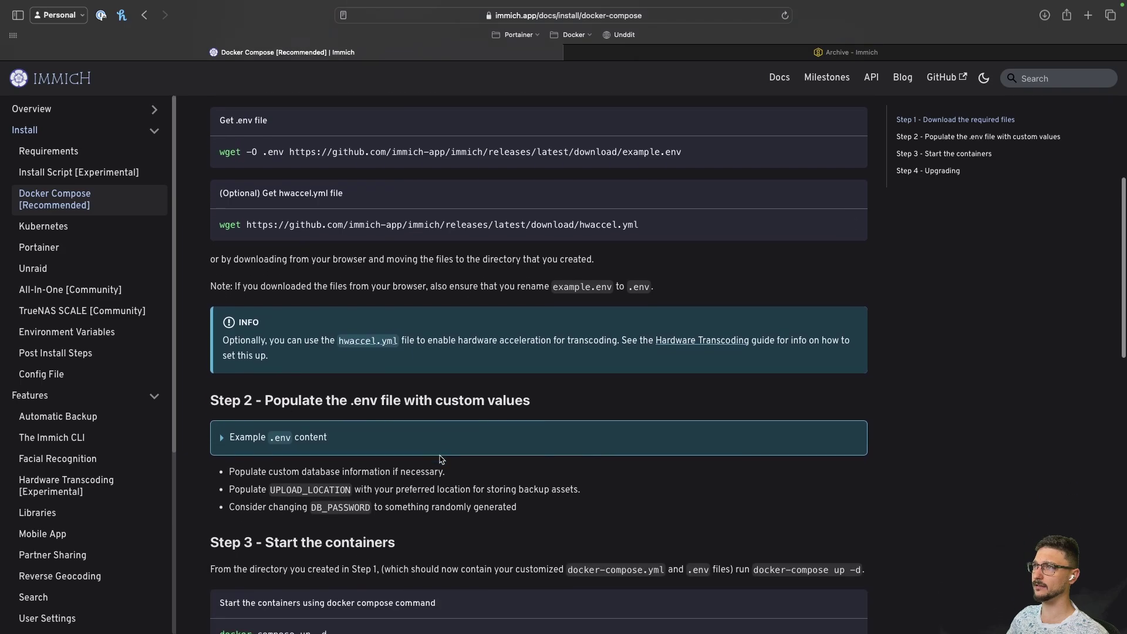
scroll(447, 423, "down", 3)
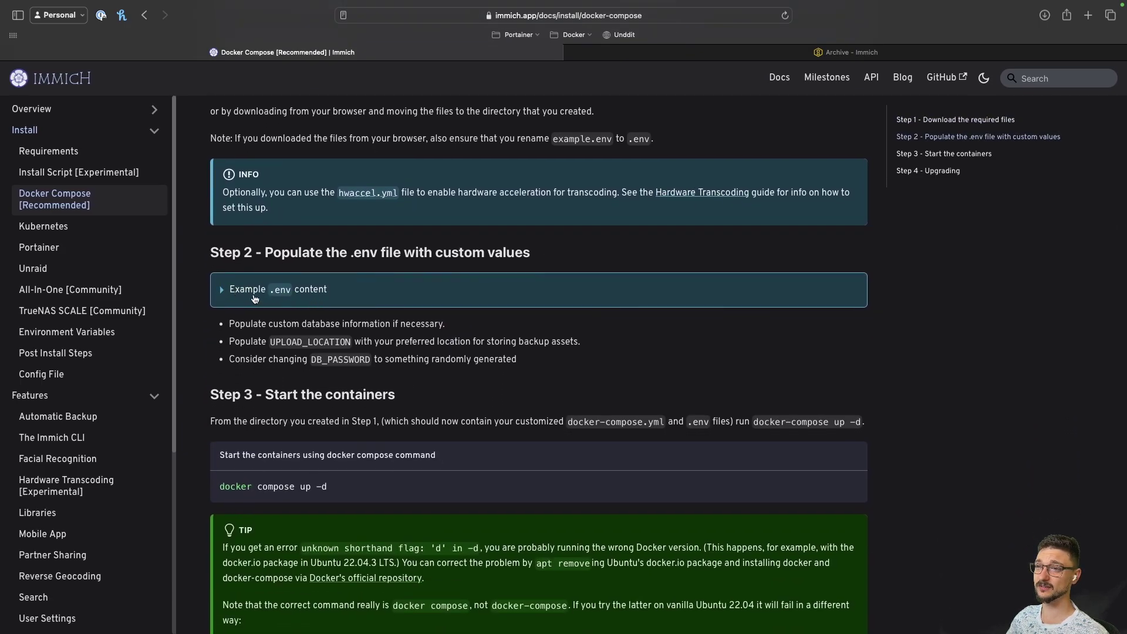
scroll(280, 301, "down", 1)
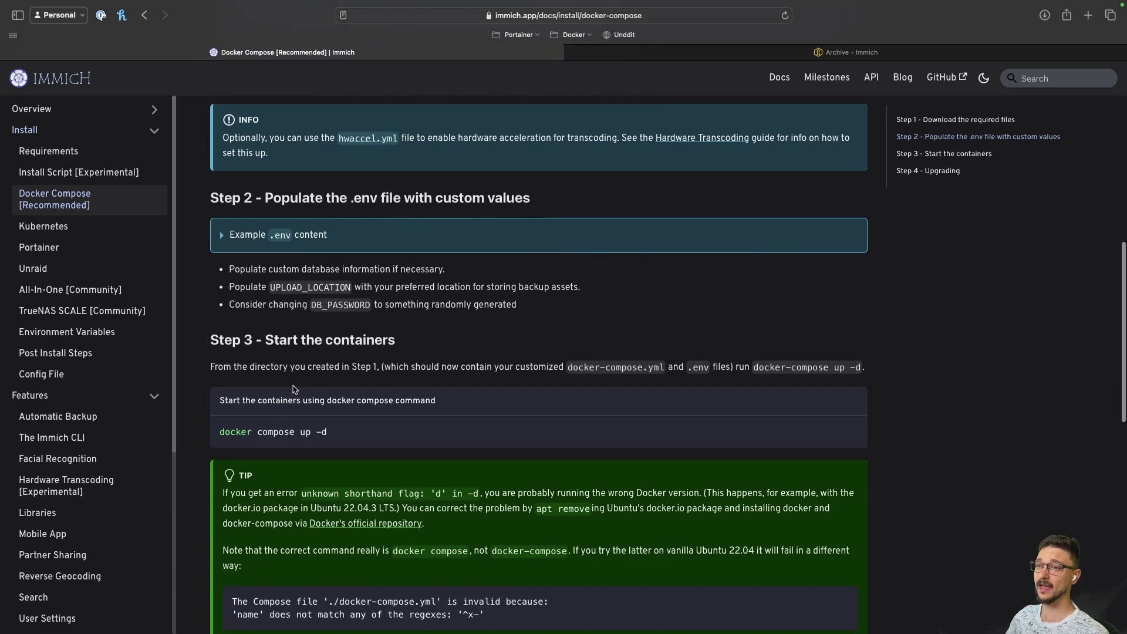
scroll(294, 390, "down", 1)
left_click_drag(349, 411, 202, 411)
left_click(422, 411)
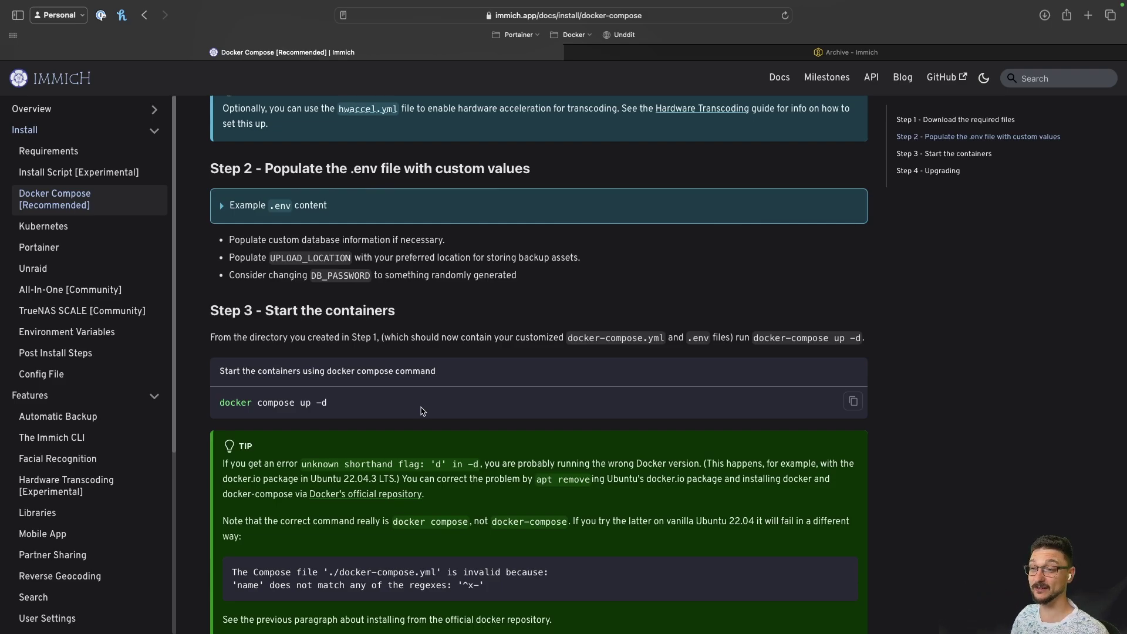
Start the Immich containers from the immich-app directory in the terminal with docker compose up -d
key("ctrl+Left")
type("docke")
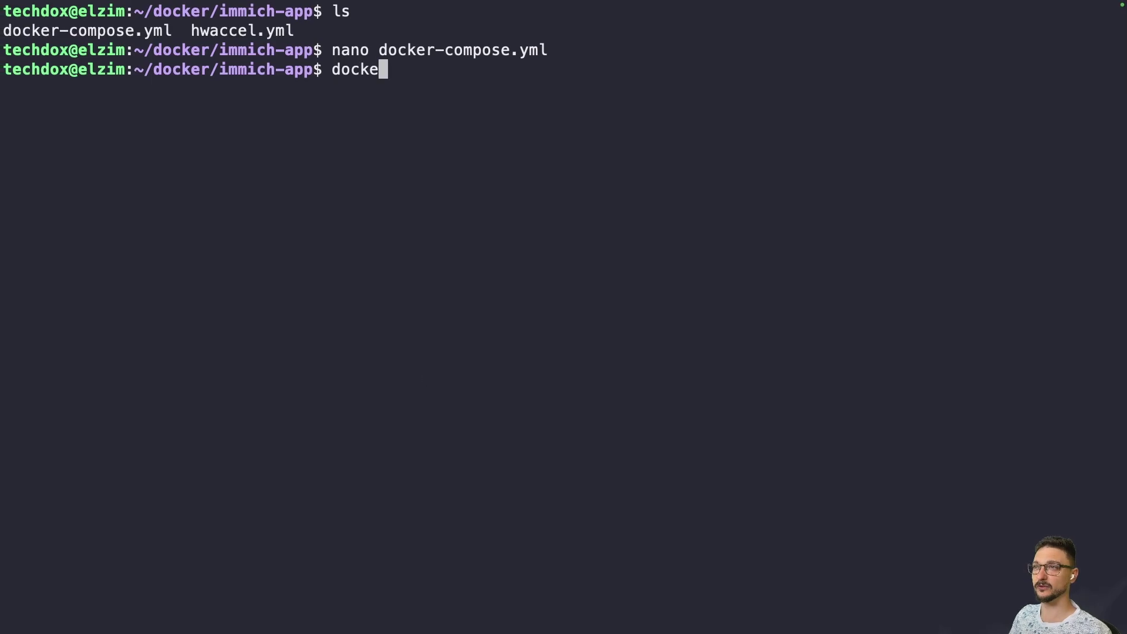
type("r compise")
key("BackSpace")
key("BackSpace")
key("BackSpace")
key("BackSpace")
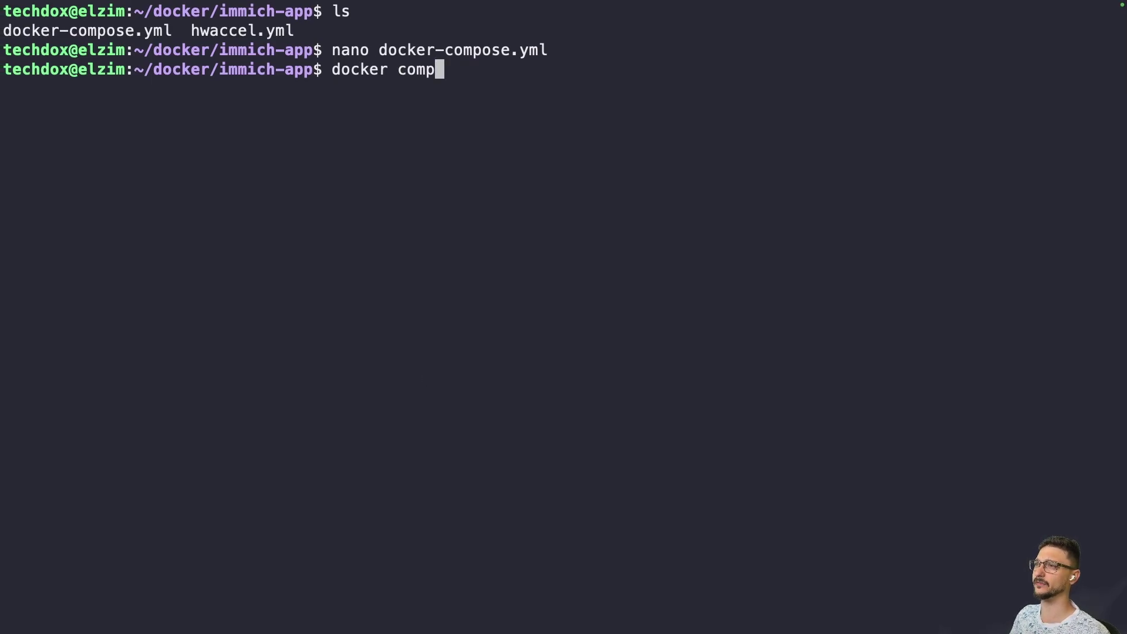
type("ose up -d")
key("Return")
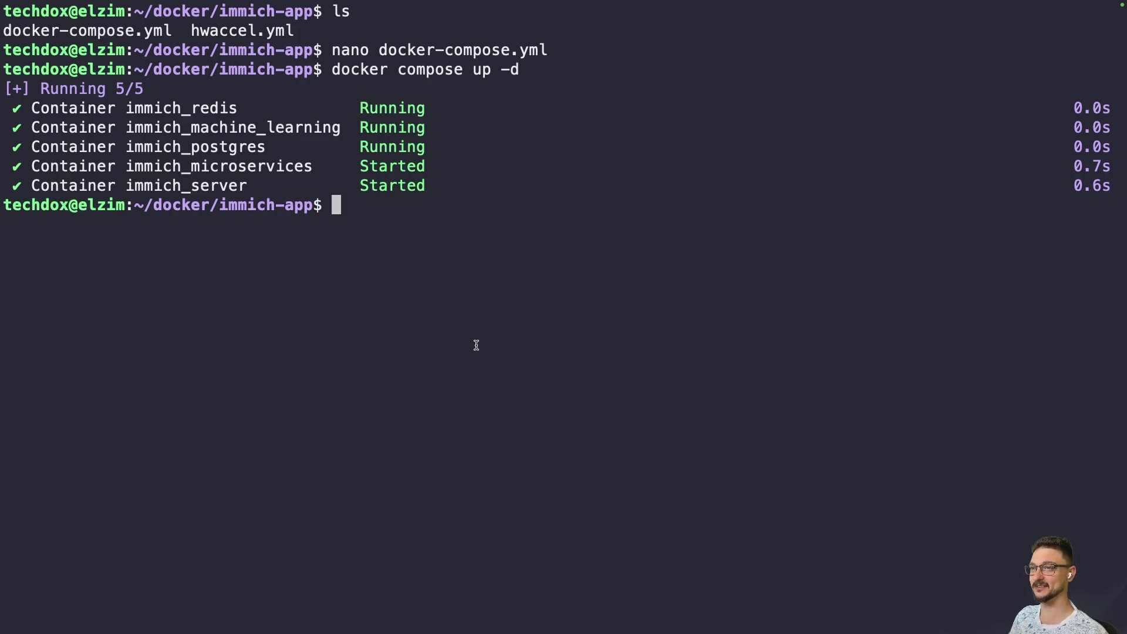
Open docker-compose.yml in nano, check the host port mapped for immich-server, and close the file
type("nano do")
key("Tab")
key("Return")
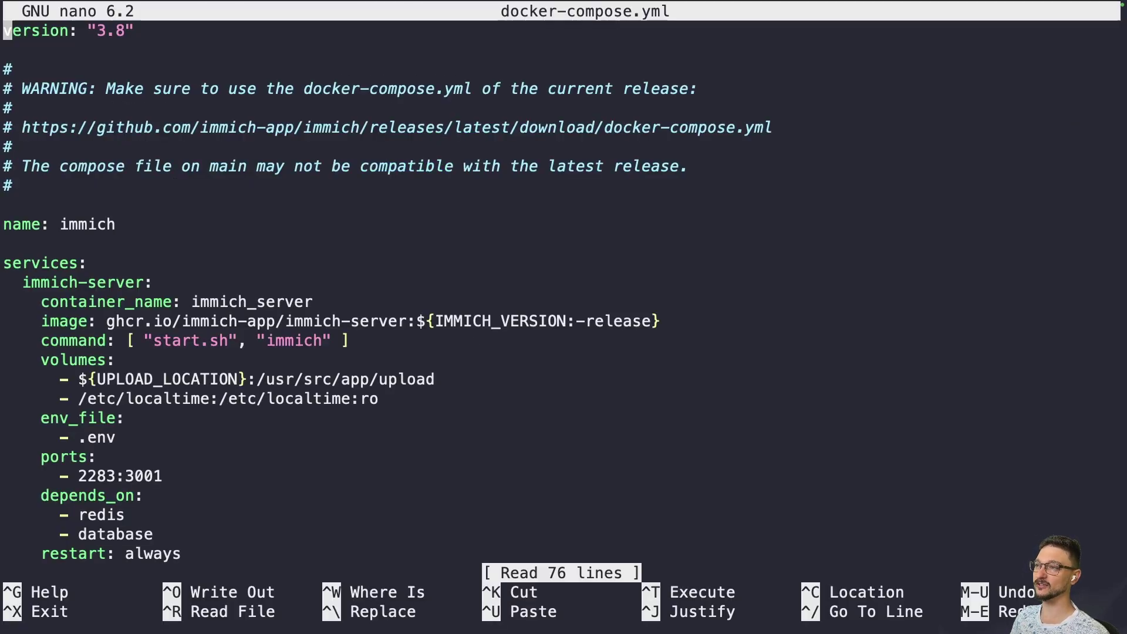
left_click_drag(79, 474, 117, 475)
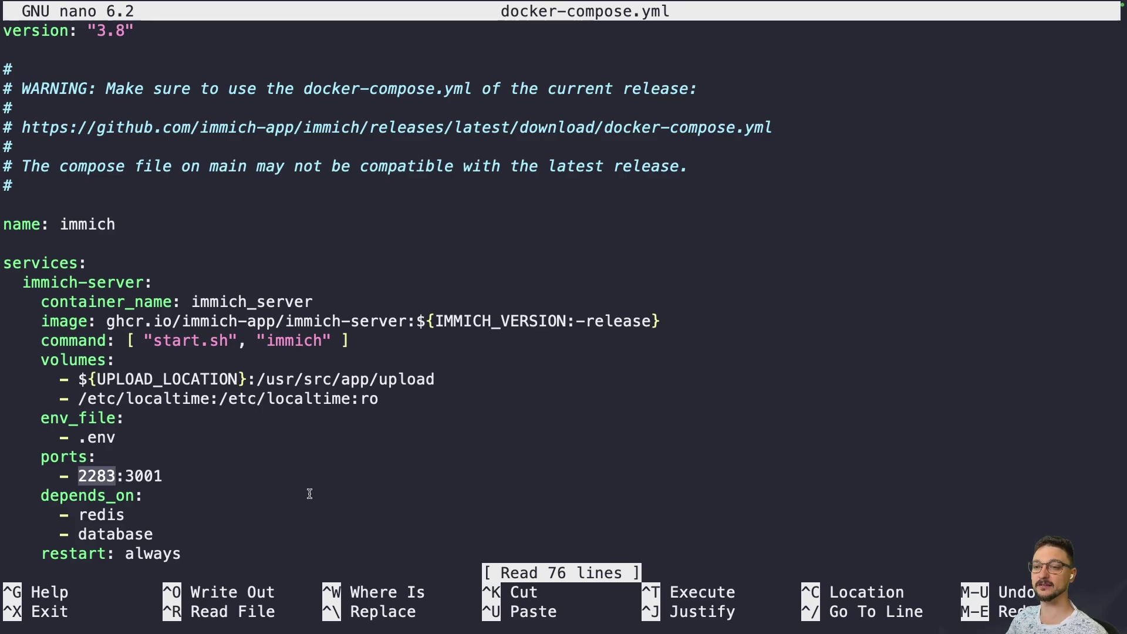
key("ctrl+c")
key("ctrl+x")
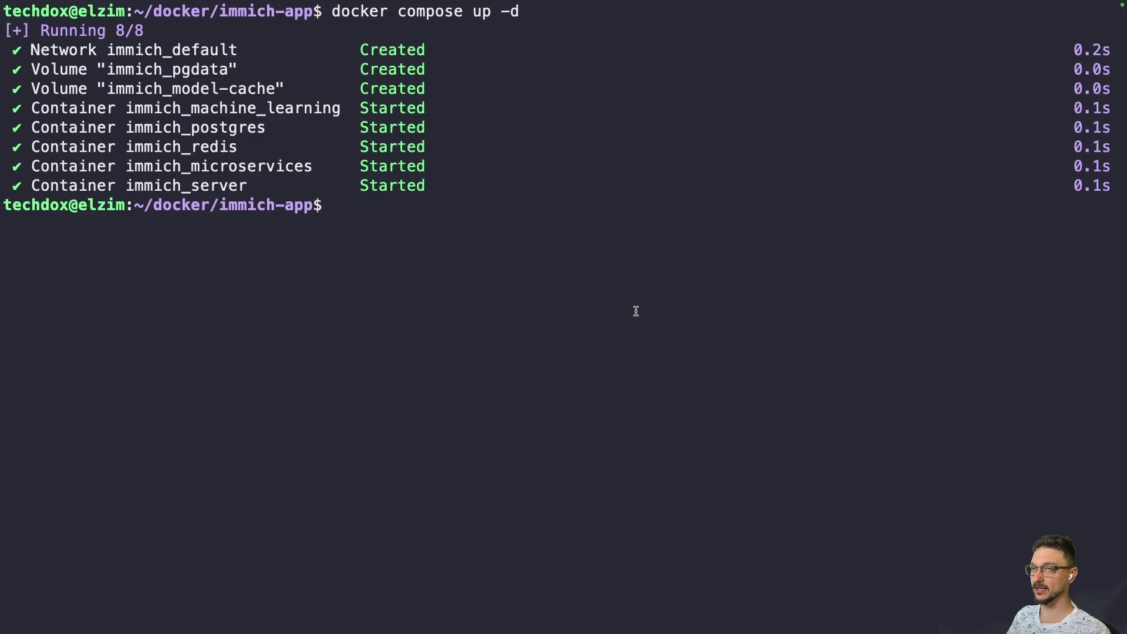
Run docker ps -a | grep immich and check the containers' status and the immich_server port mapping
type("docker ")
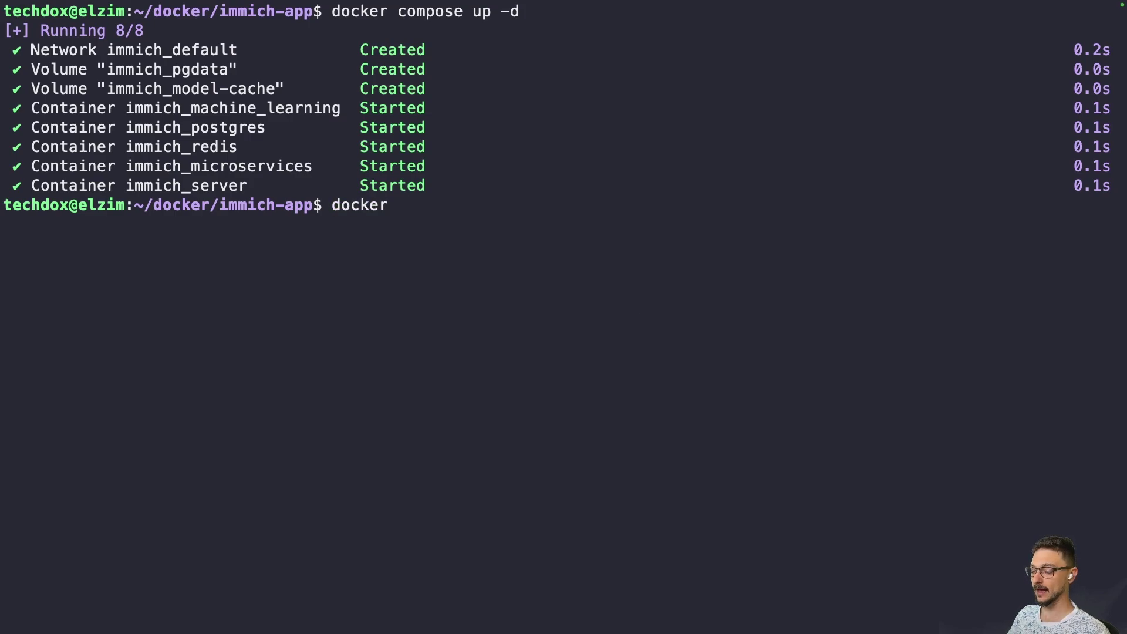
type("ps -a |")
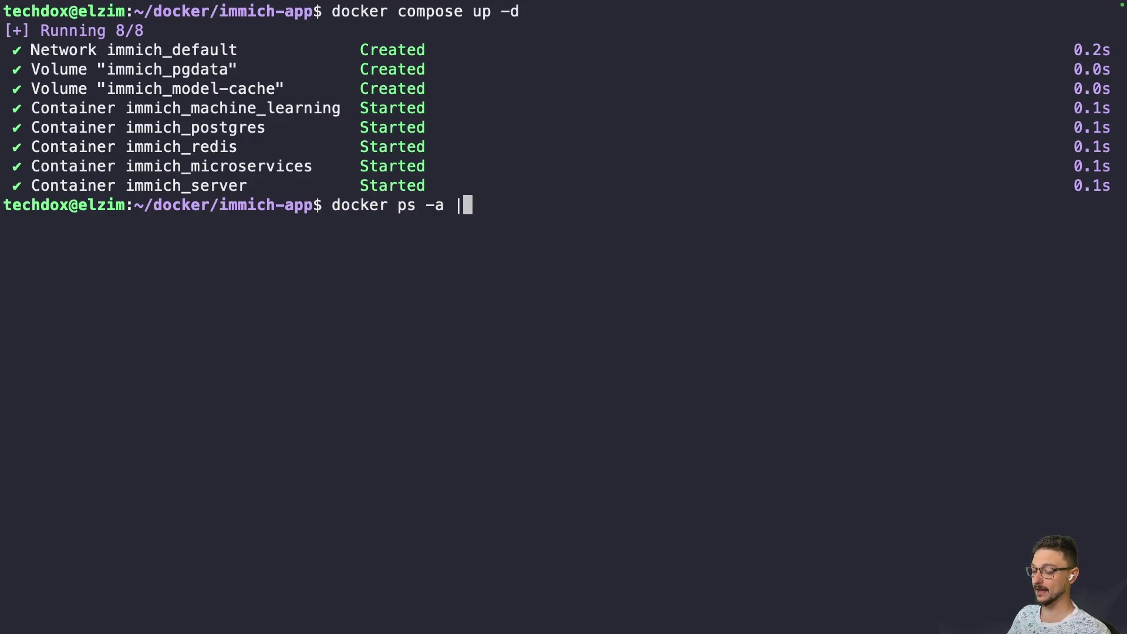
type(" grep immich")
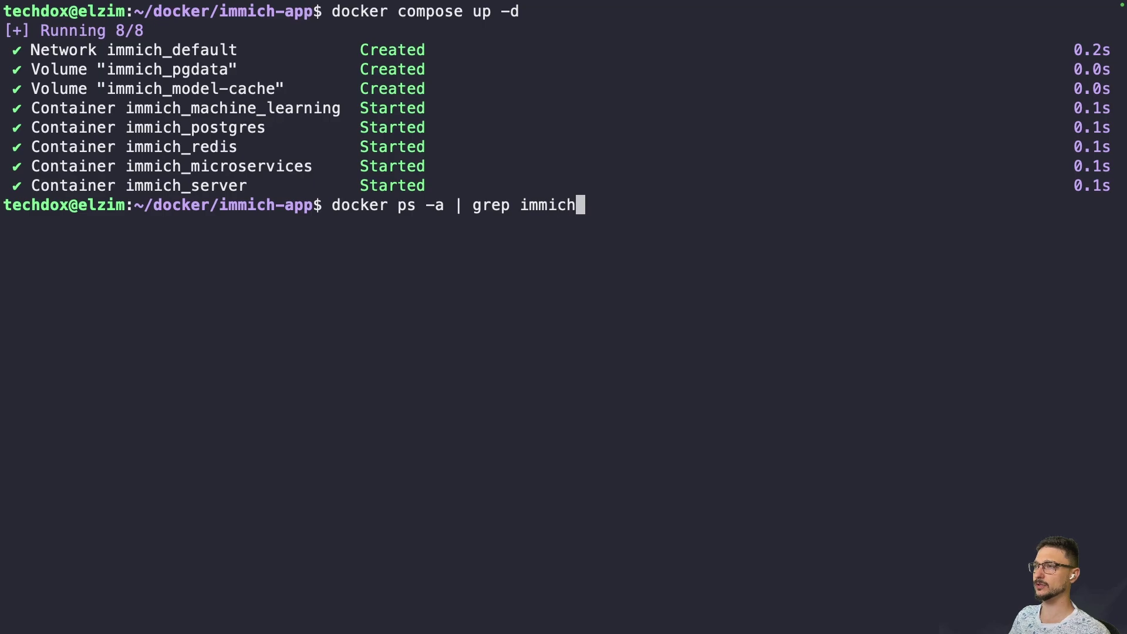
key("Return")
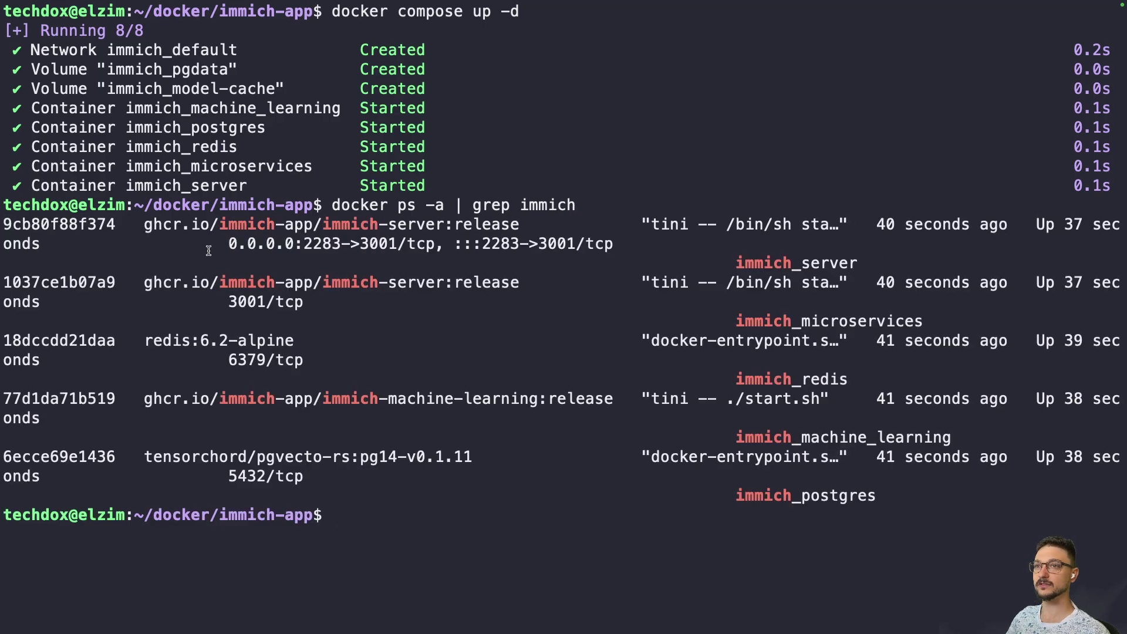
double_click(1044, 224)
double_click(1044, 282)
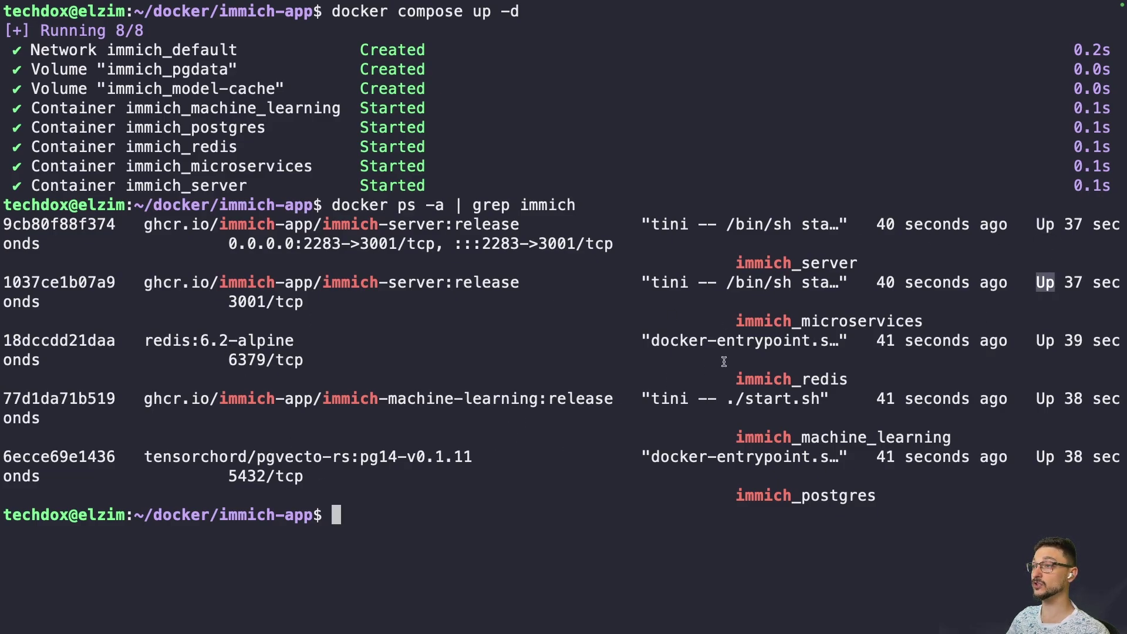
left_click_drag(482, 244, 529, 244)
Load 192.168.68.109:2283 in Safari and proceed from the Immich welcome page to the admin registration form
key("ctrl+Right")
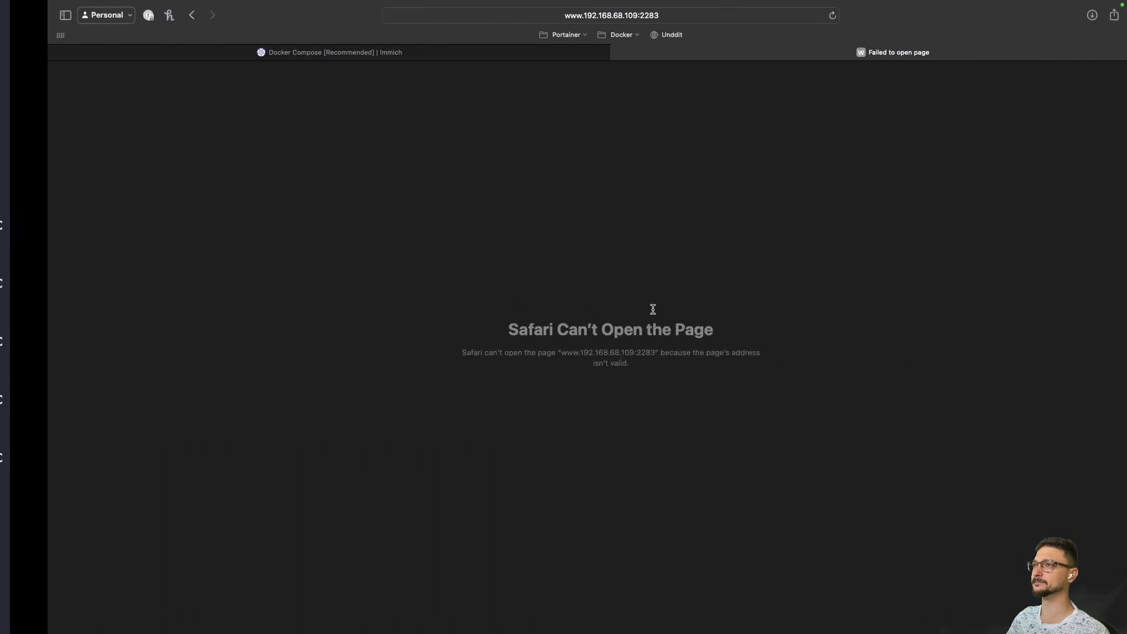
key("super+l")
key("Return")
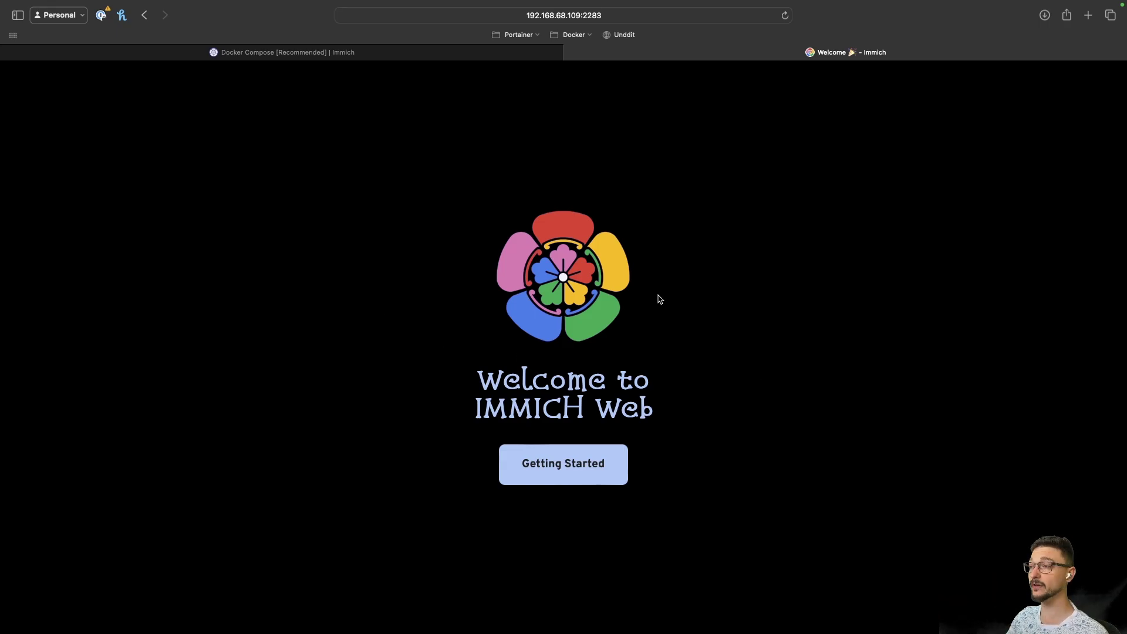
left_click(558, 473)
scroll(547, 330, "down", 1)
scroll(547, 331, "up", 1)
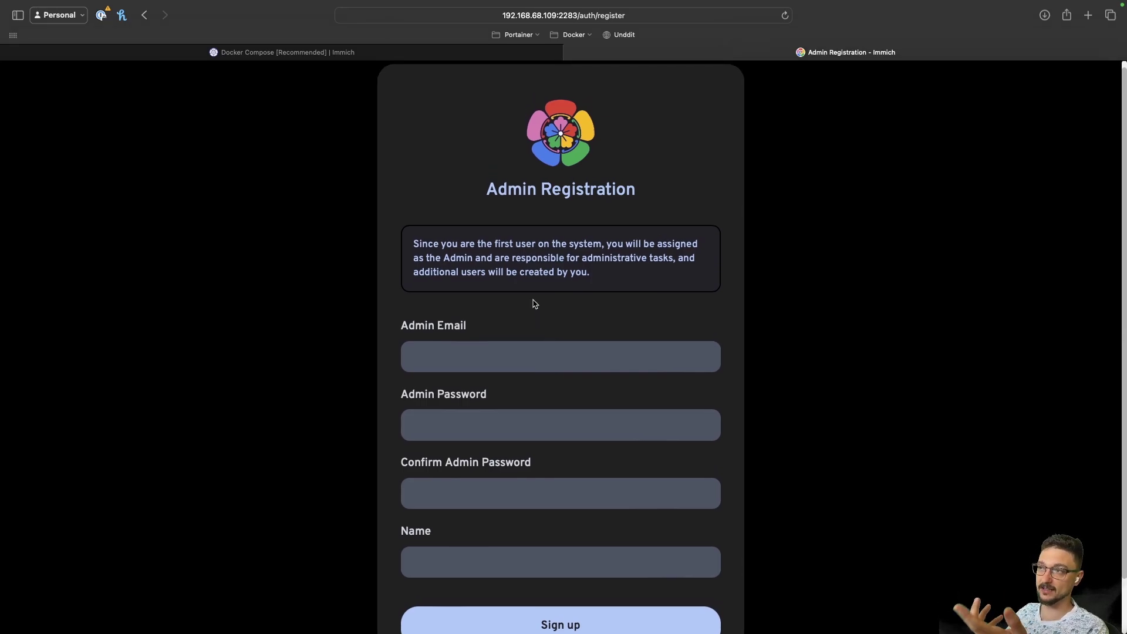
Complete the Immich admin registration with the admin's email, password, password confirmation and name, and sign up
left_click_drag(414, 244, 688, 254)
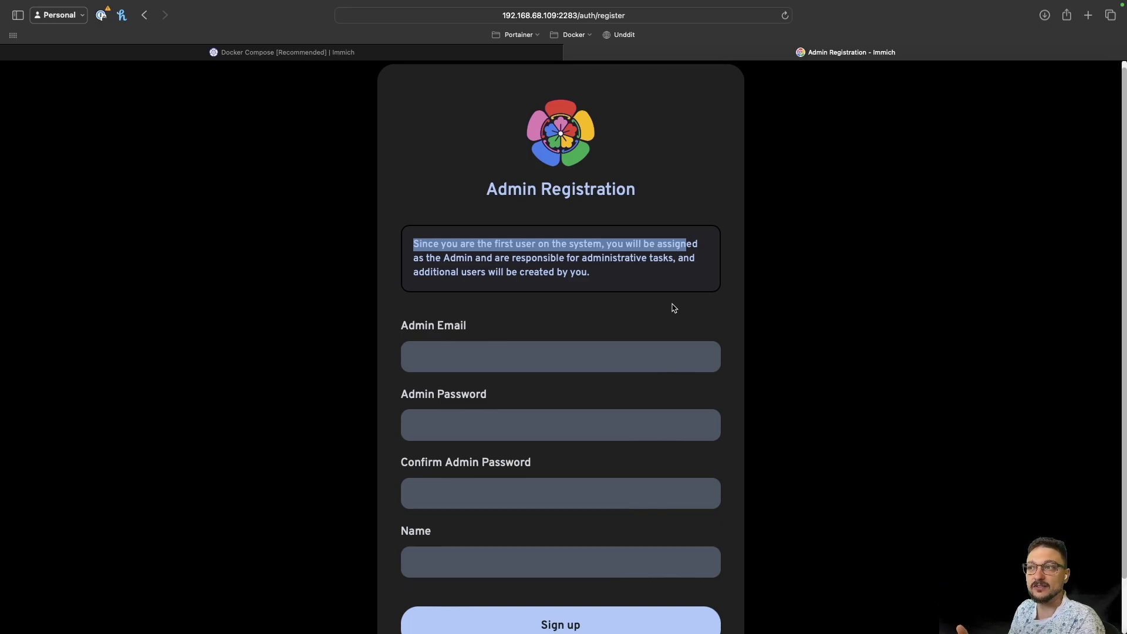
left_click(552, 322)
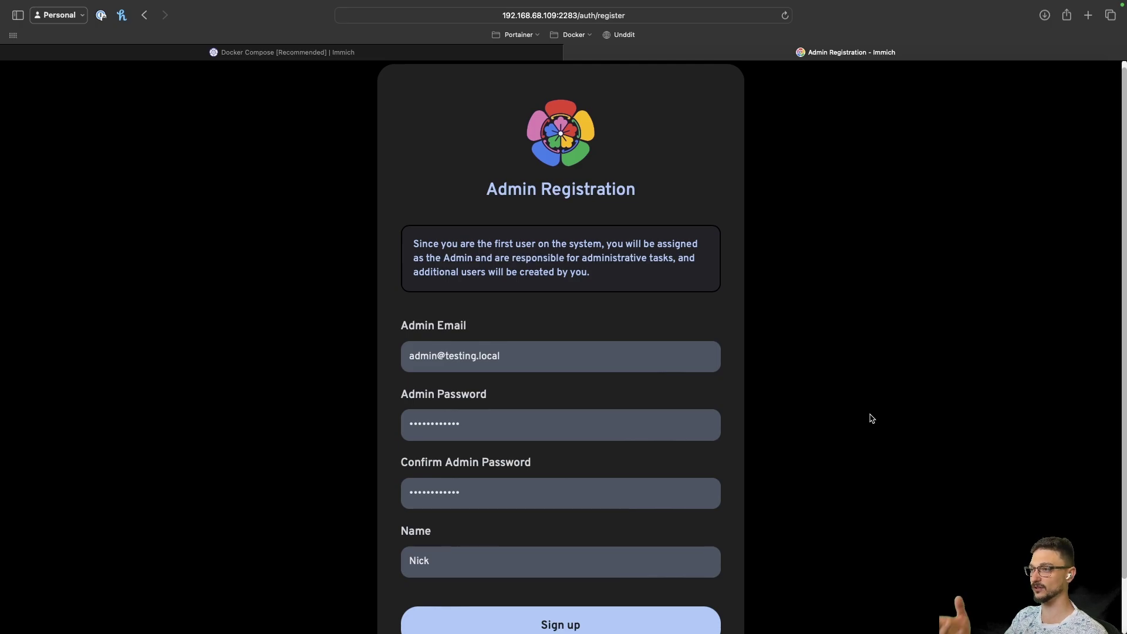
scroll(872, 418, "down", 2)
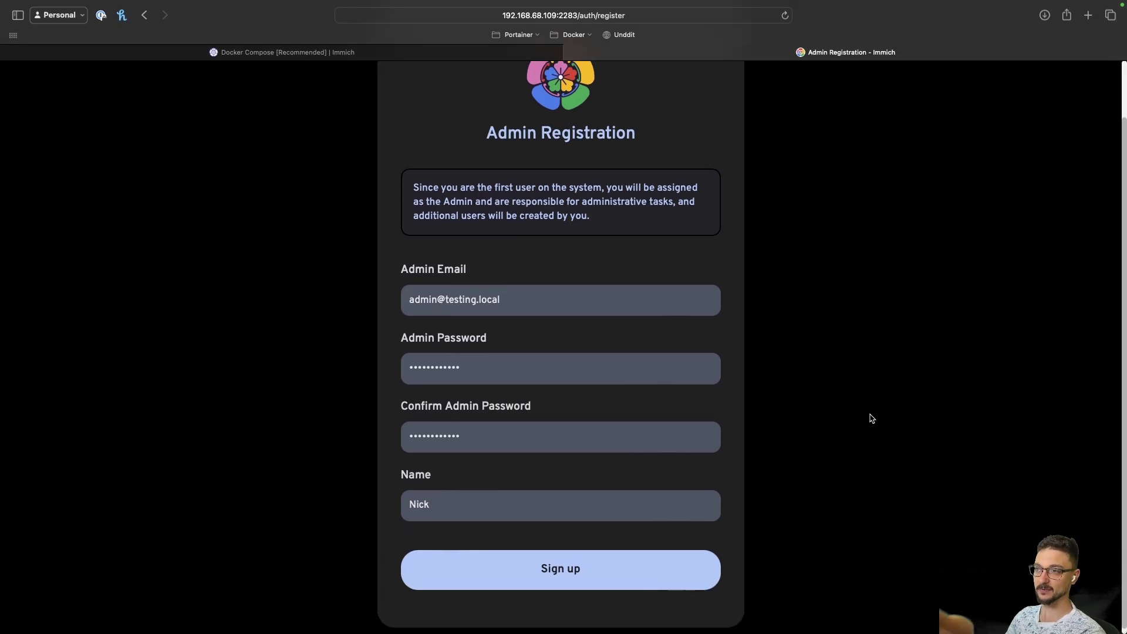
left_click(555, 576)
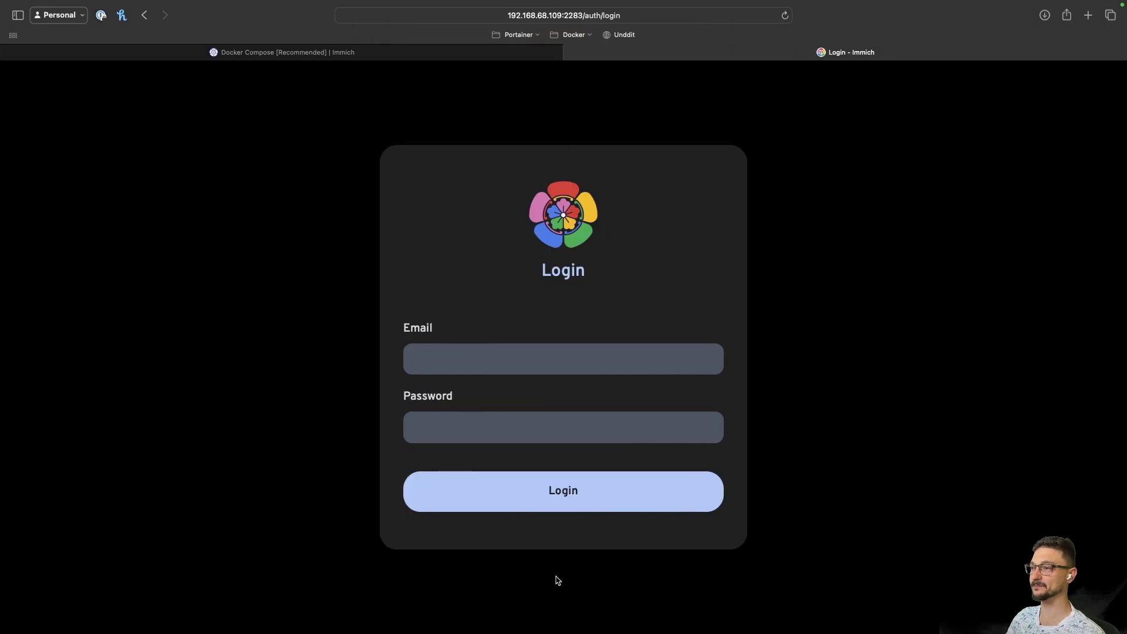
Log in to Immich with the registered admin email and the account password
left_click(456, 355)
type("admin@")
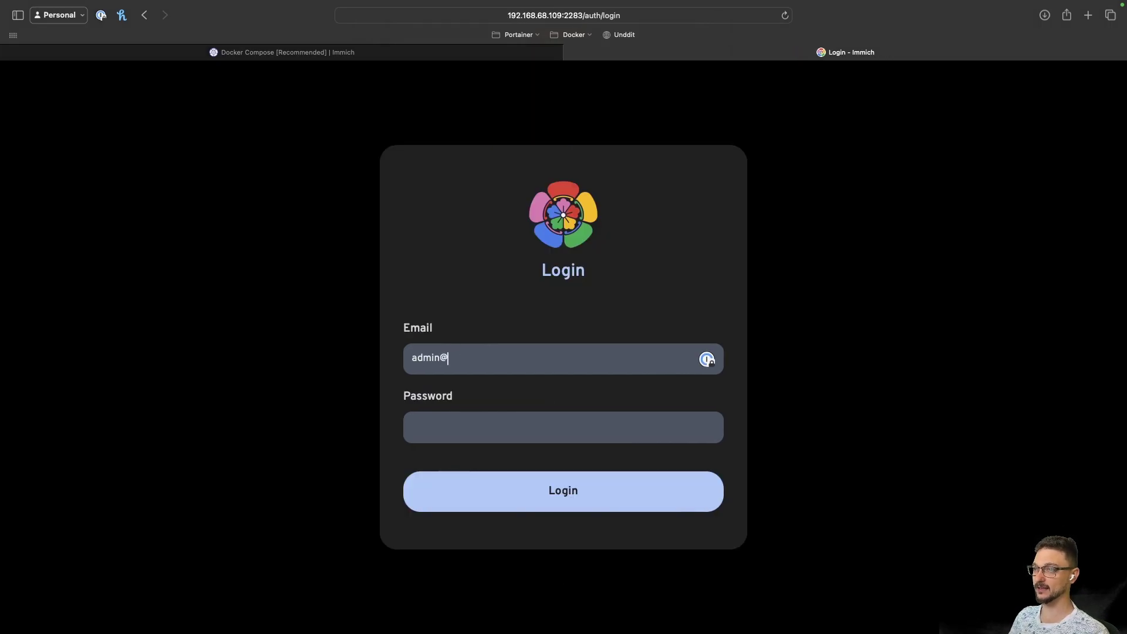
type("testin")
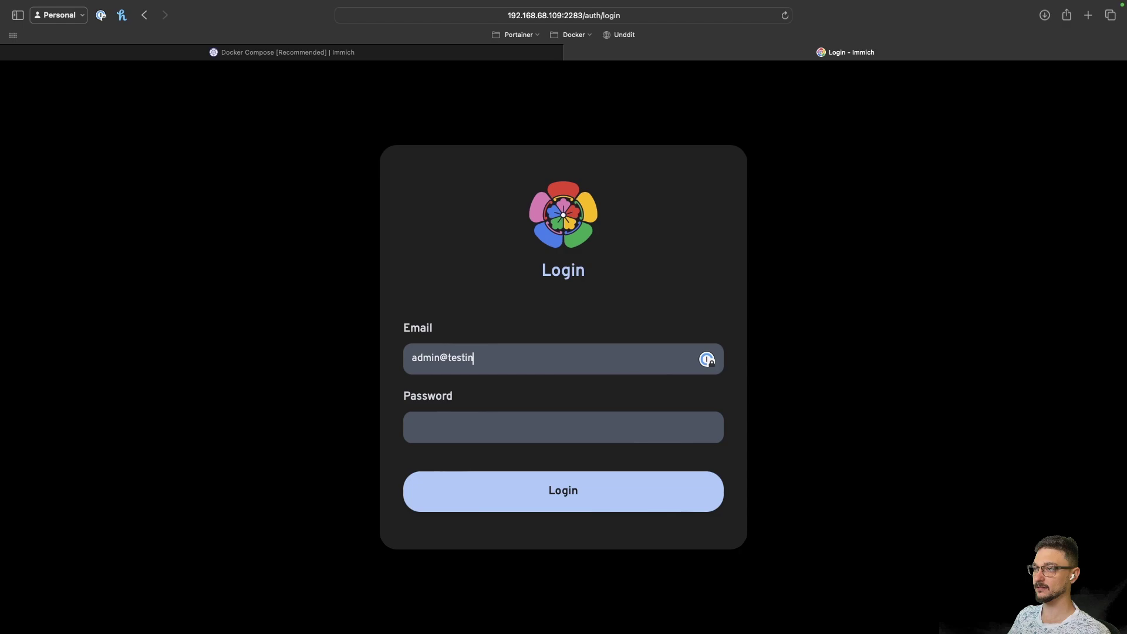
type("g.local")
key("Tab")
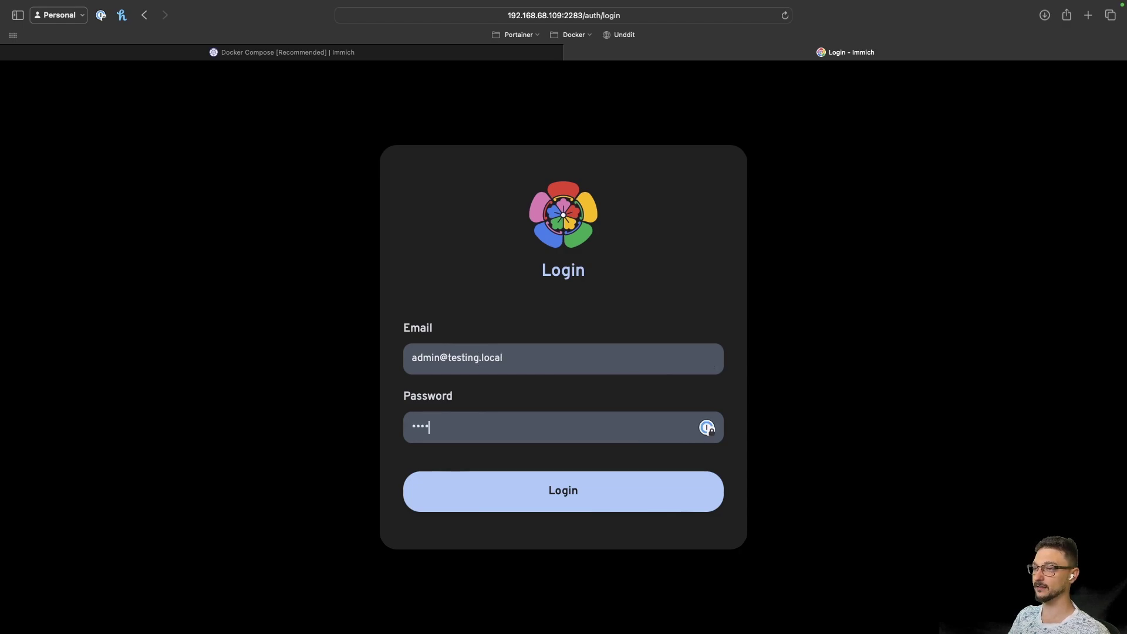
key("Return")
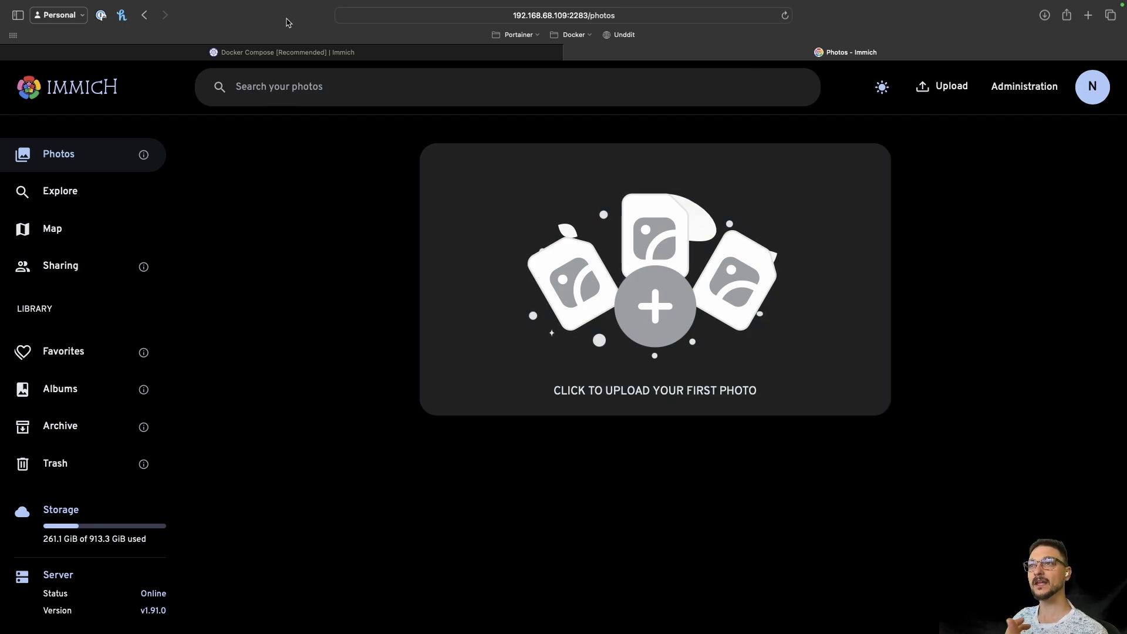
Open the Mobile App page in the Immich documentation and read its download sources and server endpoint login instructions
left_click(284, 52)
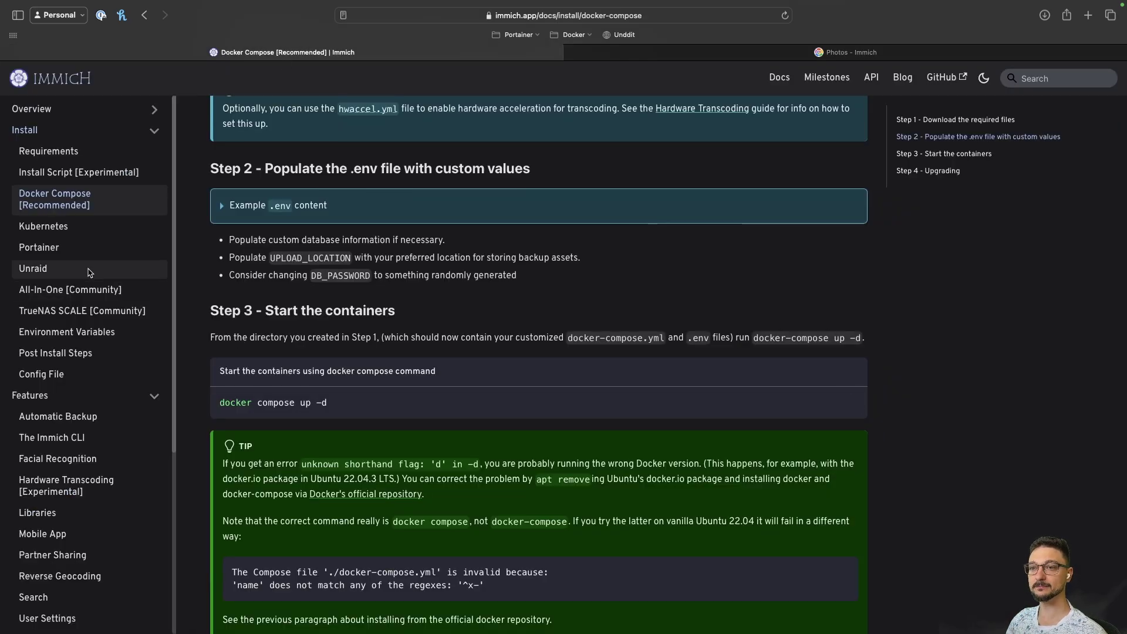
scroll(90, 275, "down", 5)
scroll(88, 305, "down", 3)
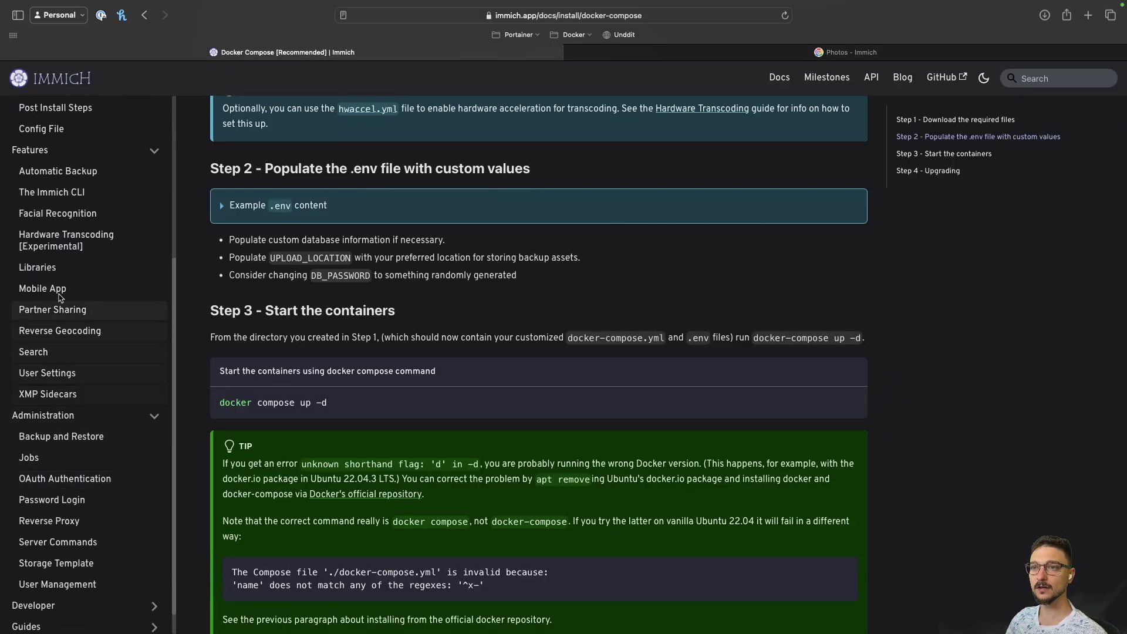
left_click(56, 290)
scroll(431, 426, "down", 3)
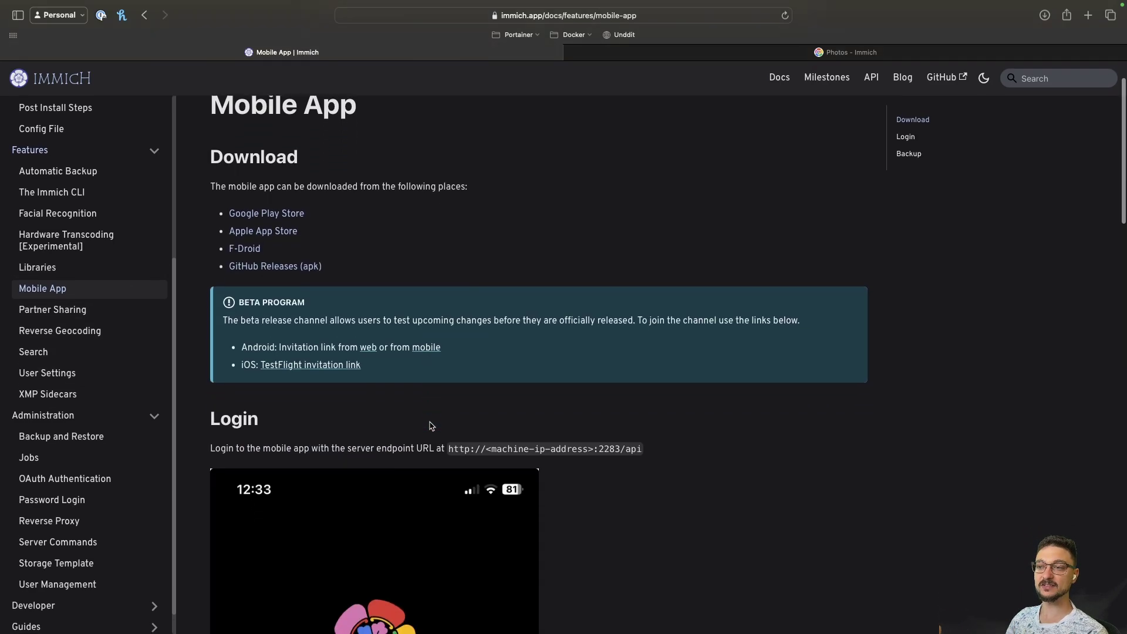
scroll(431, 422, "up", 2)
scroll(381, 335, "up", 1)
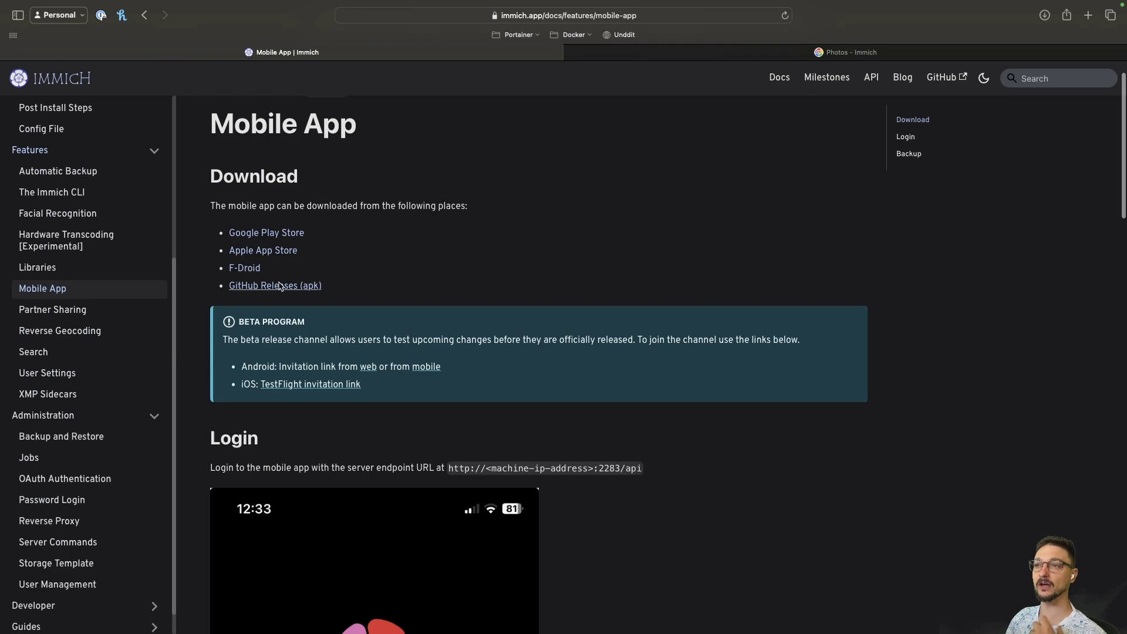
scroll(404, 302, "down", 2)
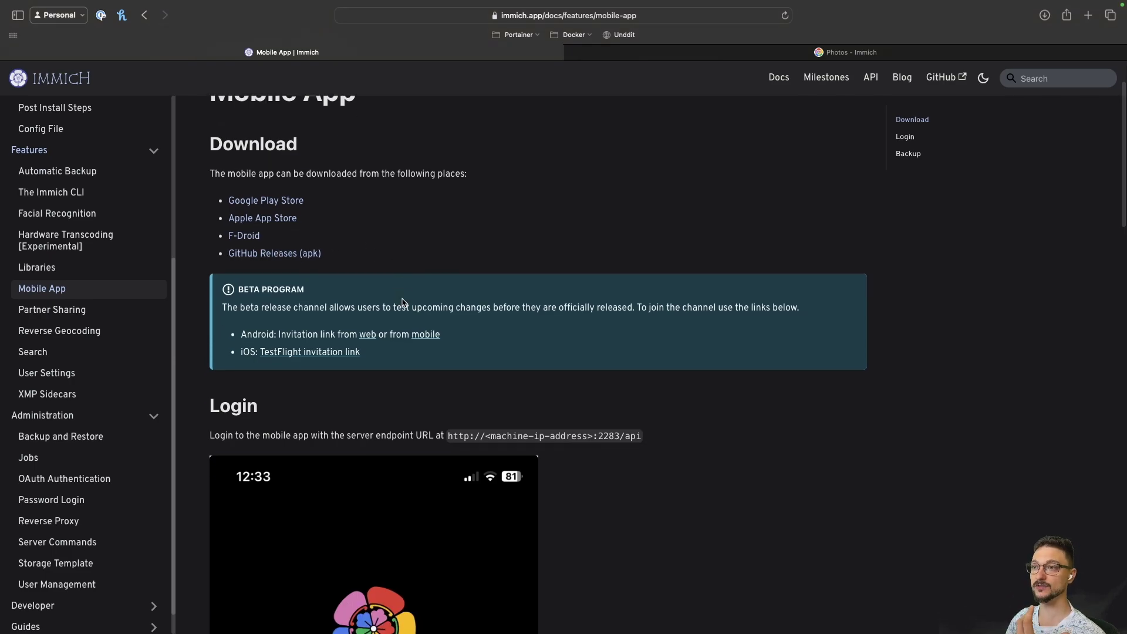
scroll(399, 296, "down", 10)
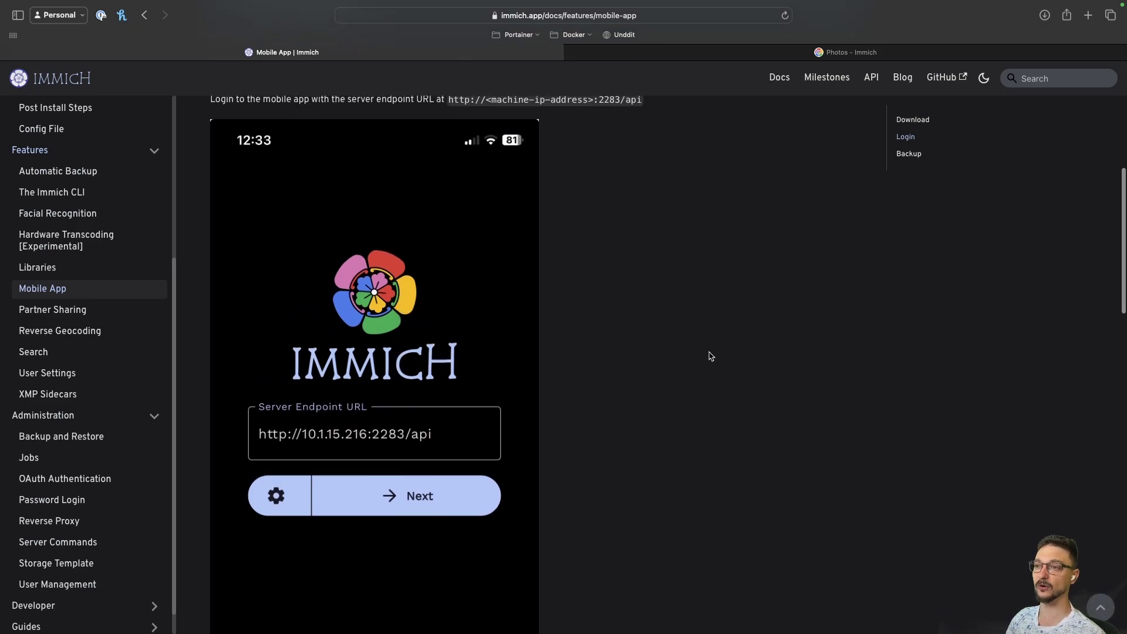
scroll(711, 355, "down", 1)
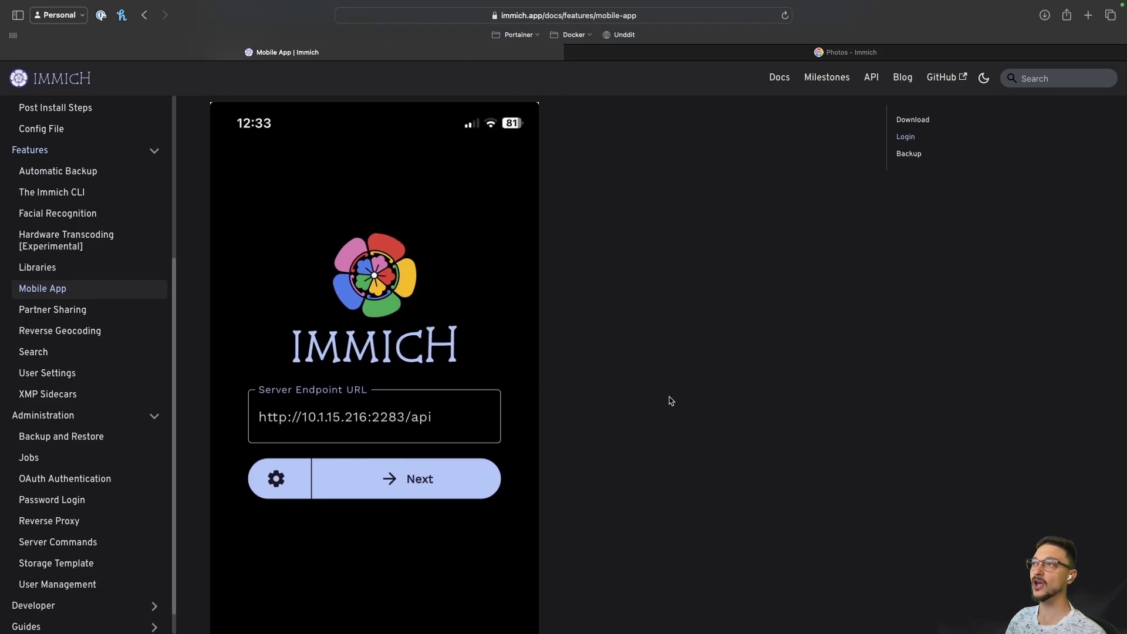
Compare the running Immich server's address with the documented endpoint URL, and read the mobile app's Backup instructions
left_click(725, 56)
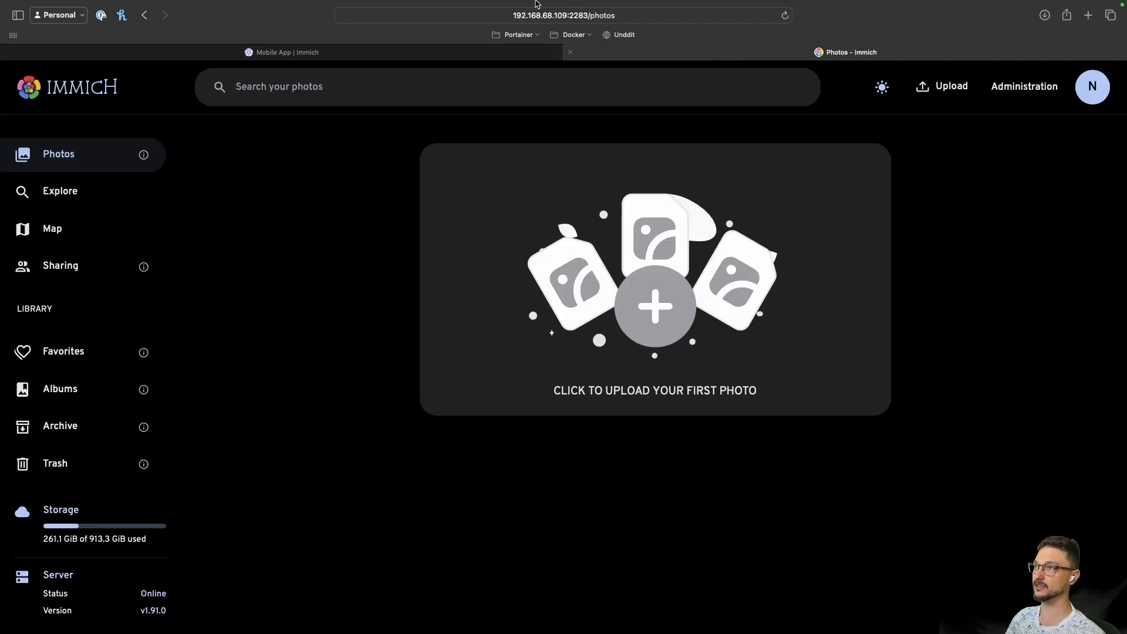
left_click(394, 56)
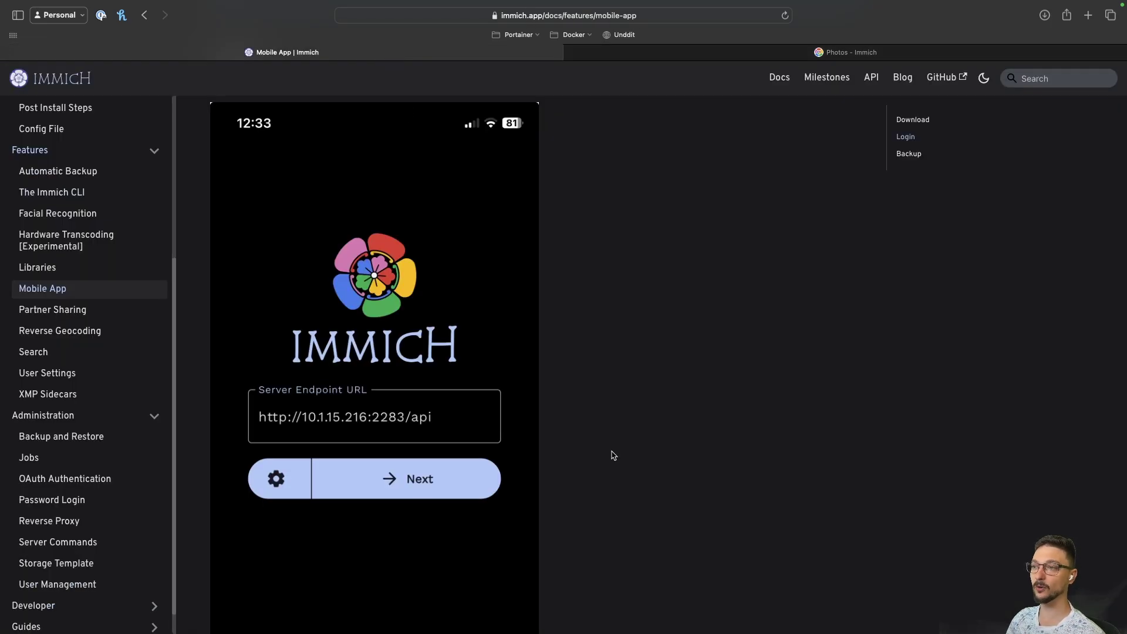
scroll(613, 455, "down", 5)
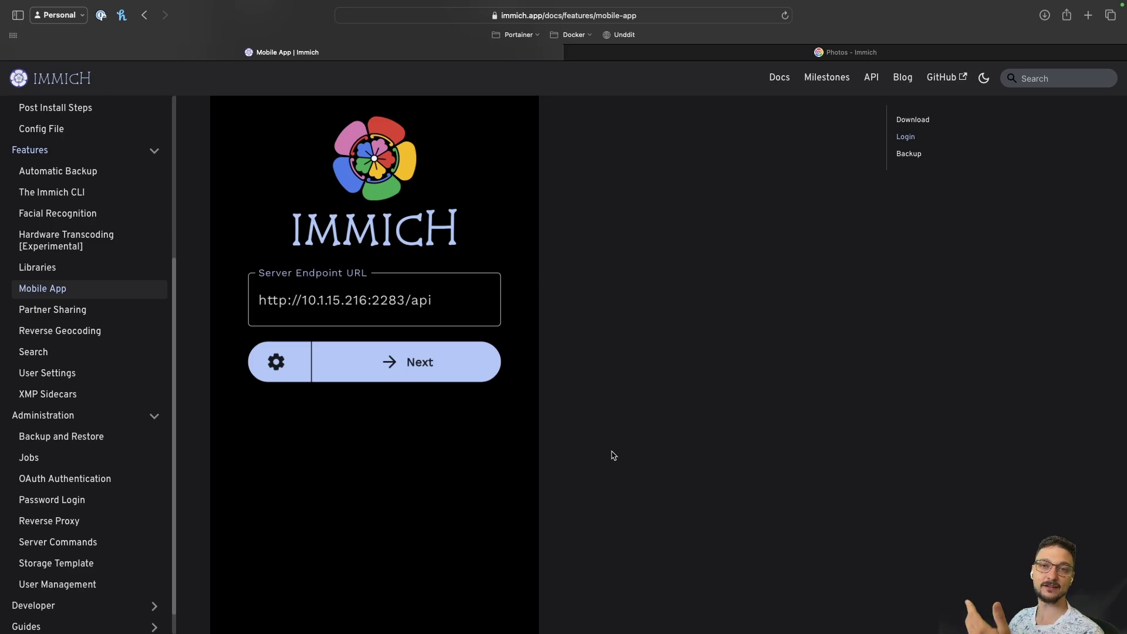
scroll(613, 455, "down", 10)
scroll(614, 455, "down", 4)
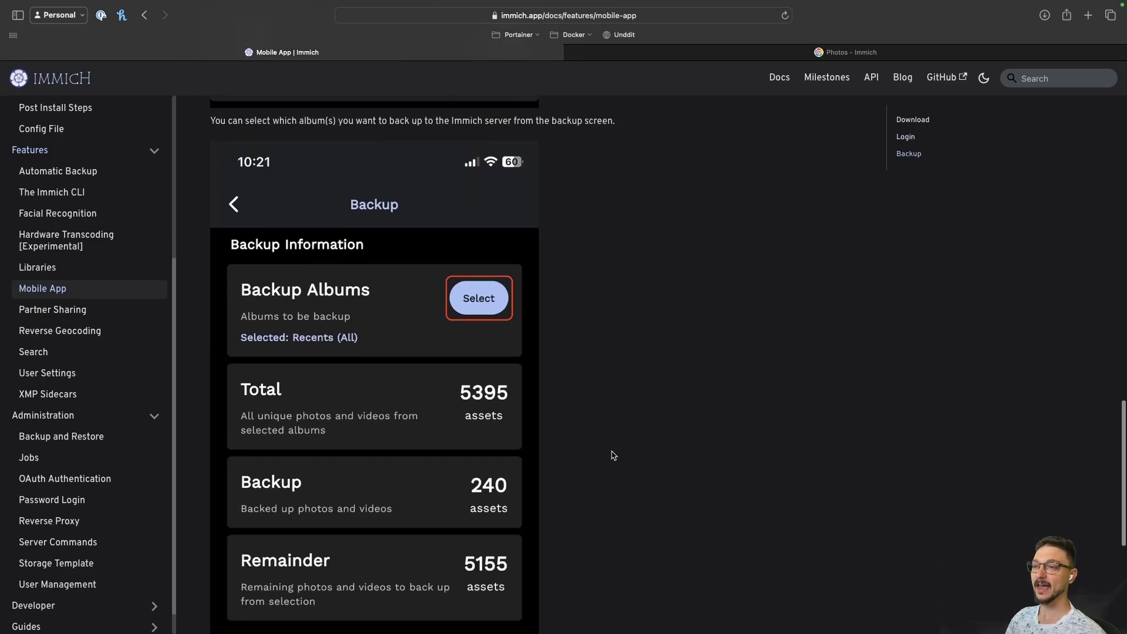
scroll(613, 455, "up", 3)
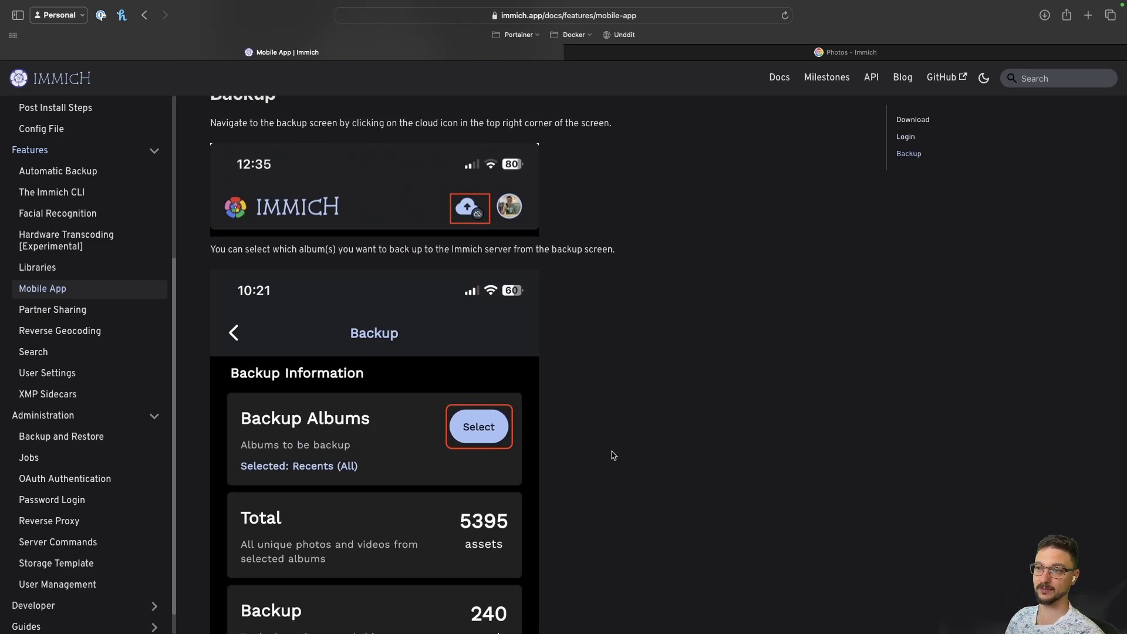
scroll(614, 455, "down", 2)
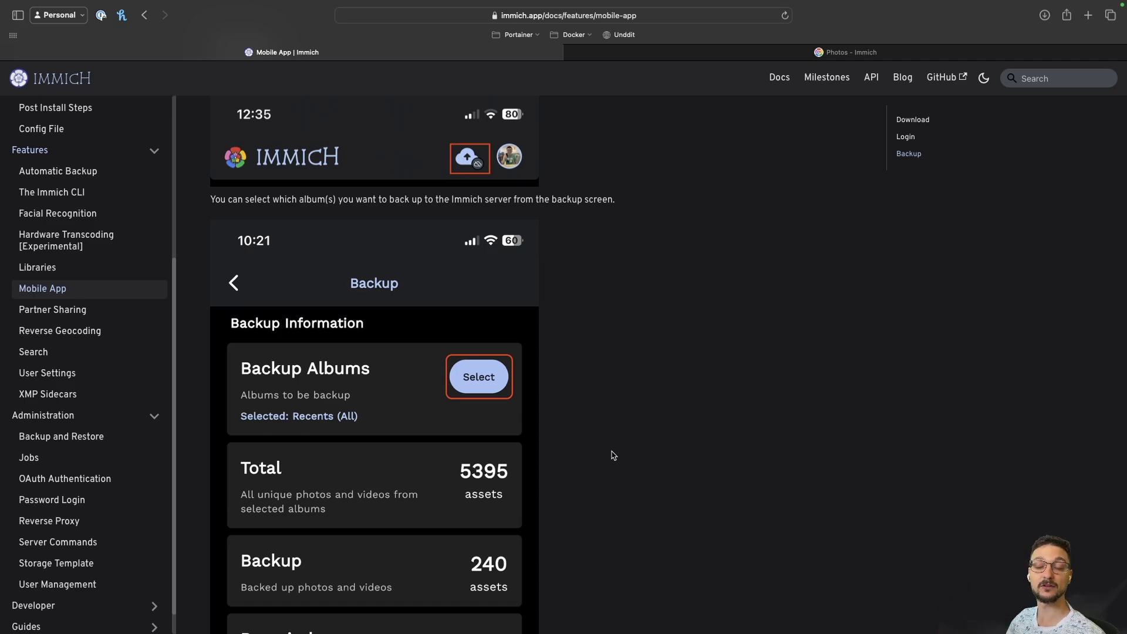
scroll(613, 456, "down", 10)
scroll(611, 455, "up", 12)
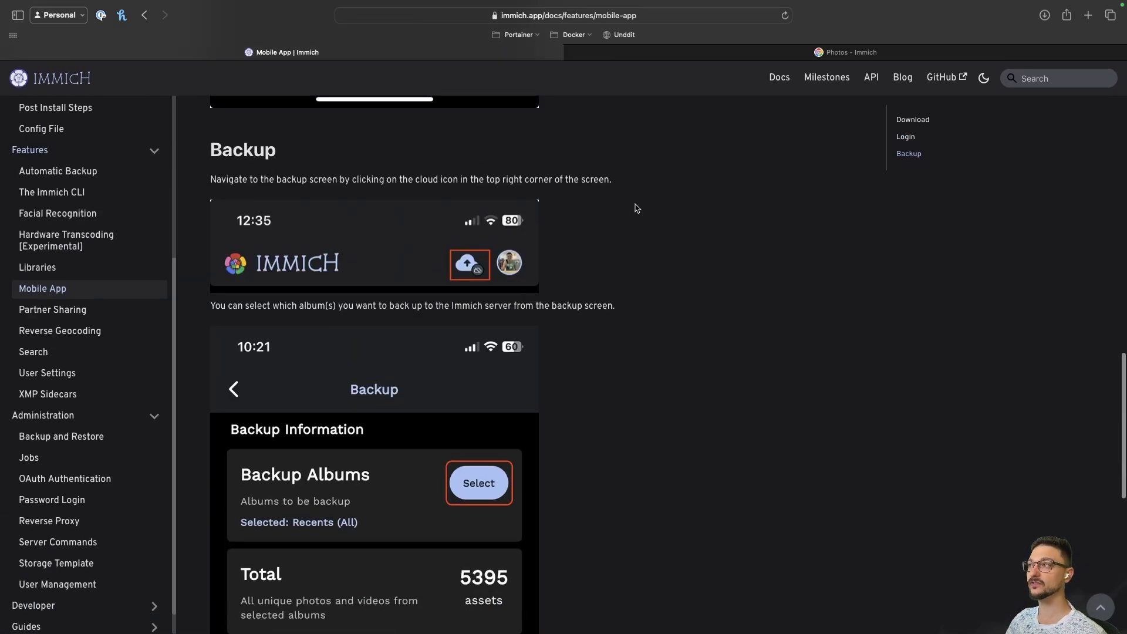
Upload a first photo to the Immich library and reload the Photos page
left_click(702, 56)
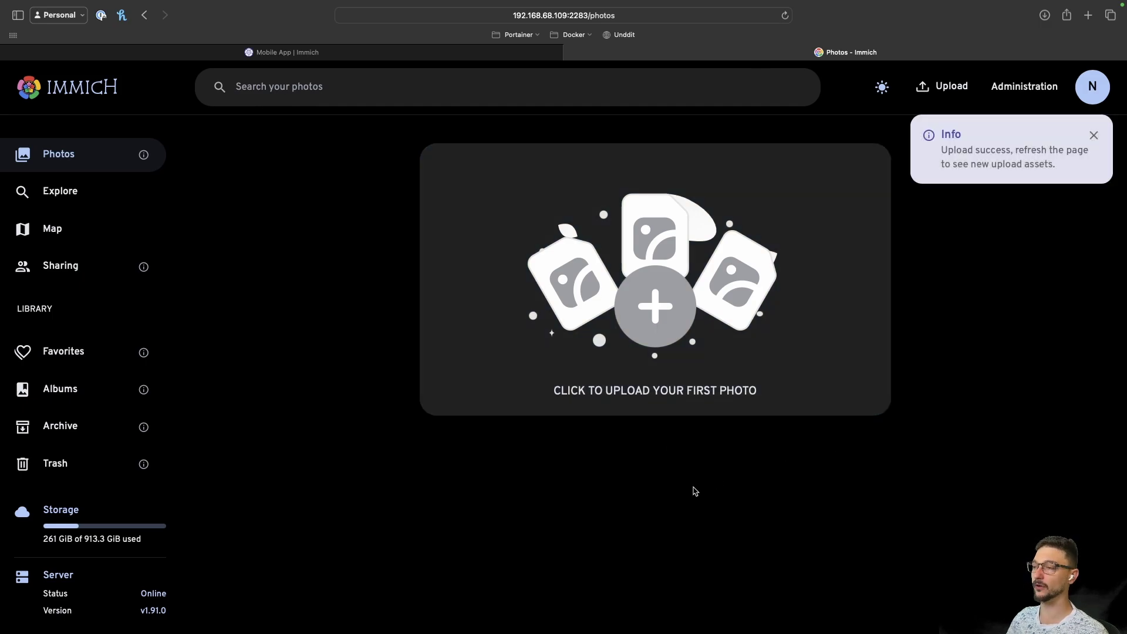
key("super+r")
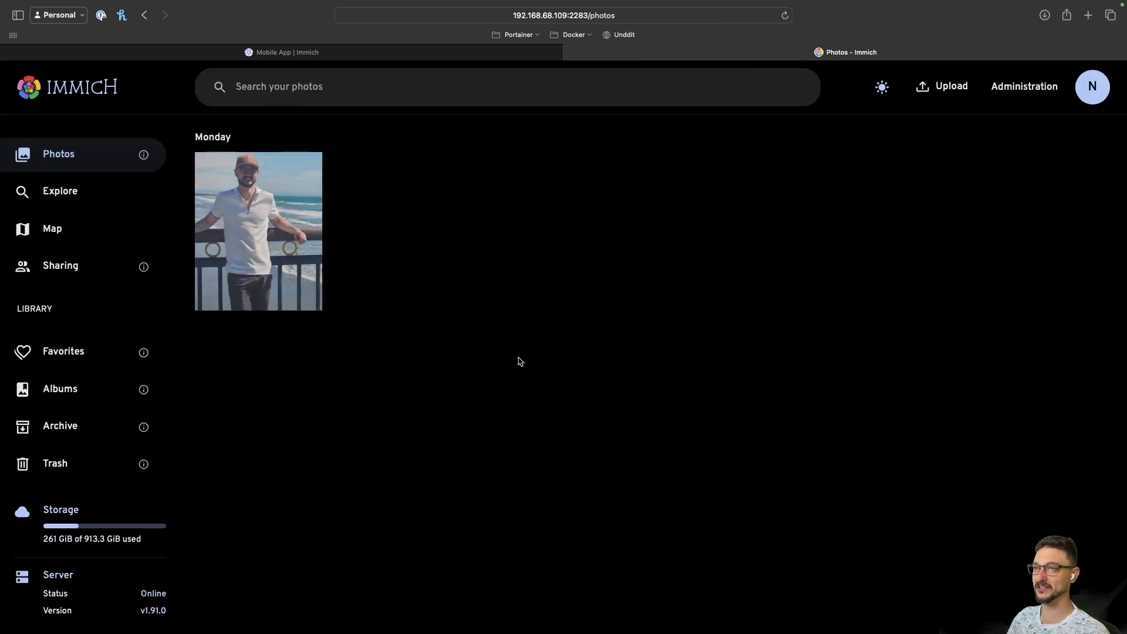
View the photos grouped under the detected person in Explore, and return to the Explore page
left_click(58, 198)
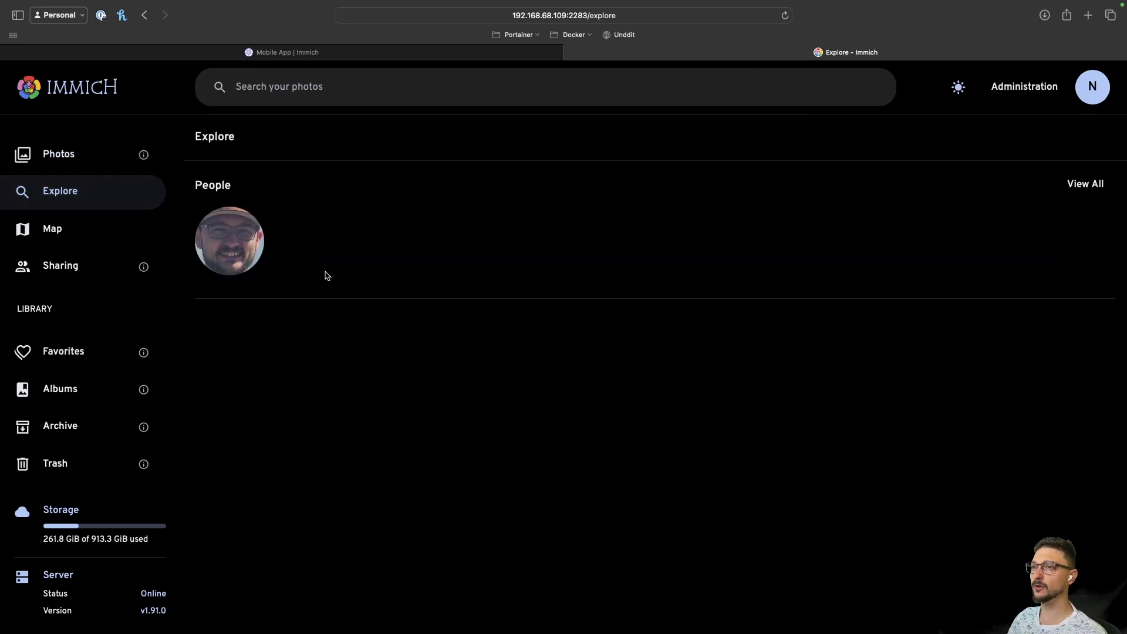
left_click(241, 247)
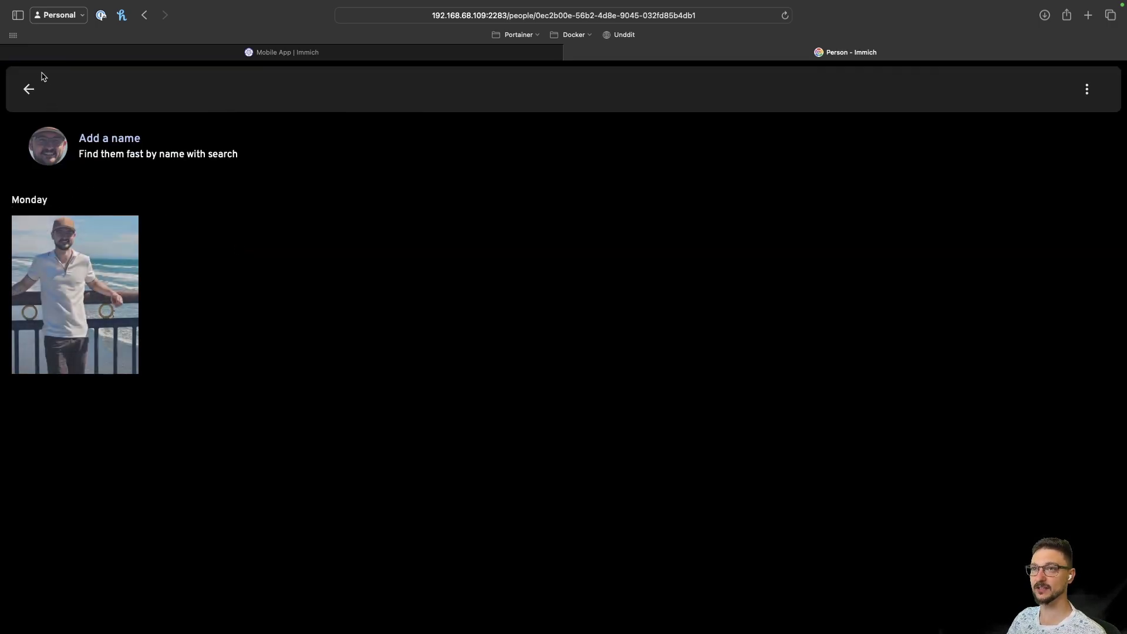
left_click(30, 89)
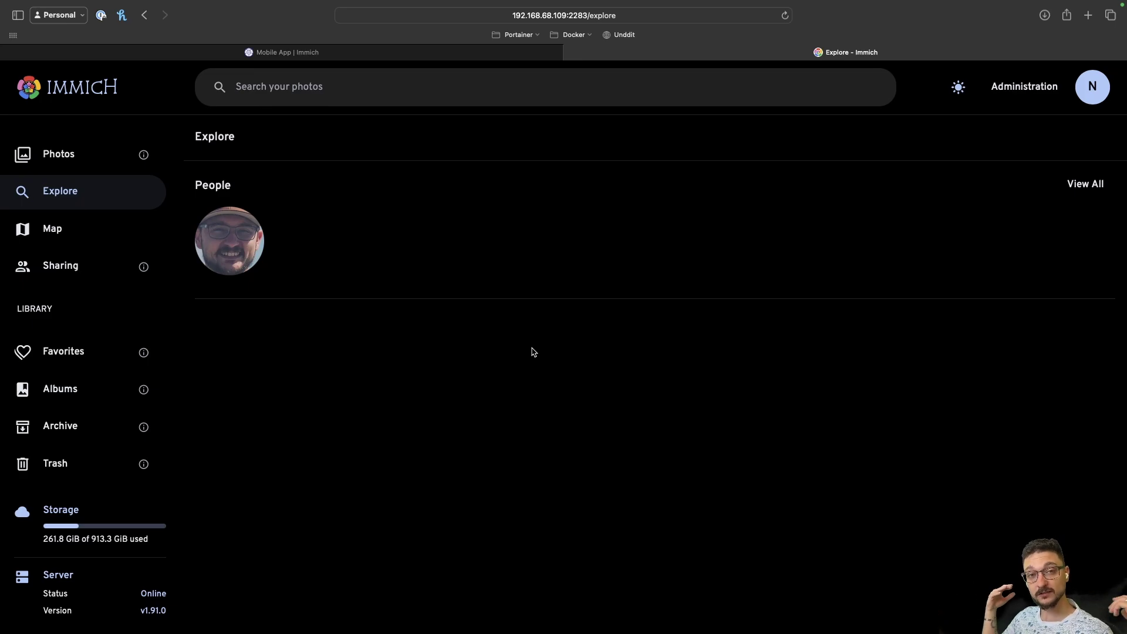